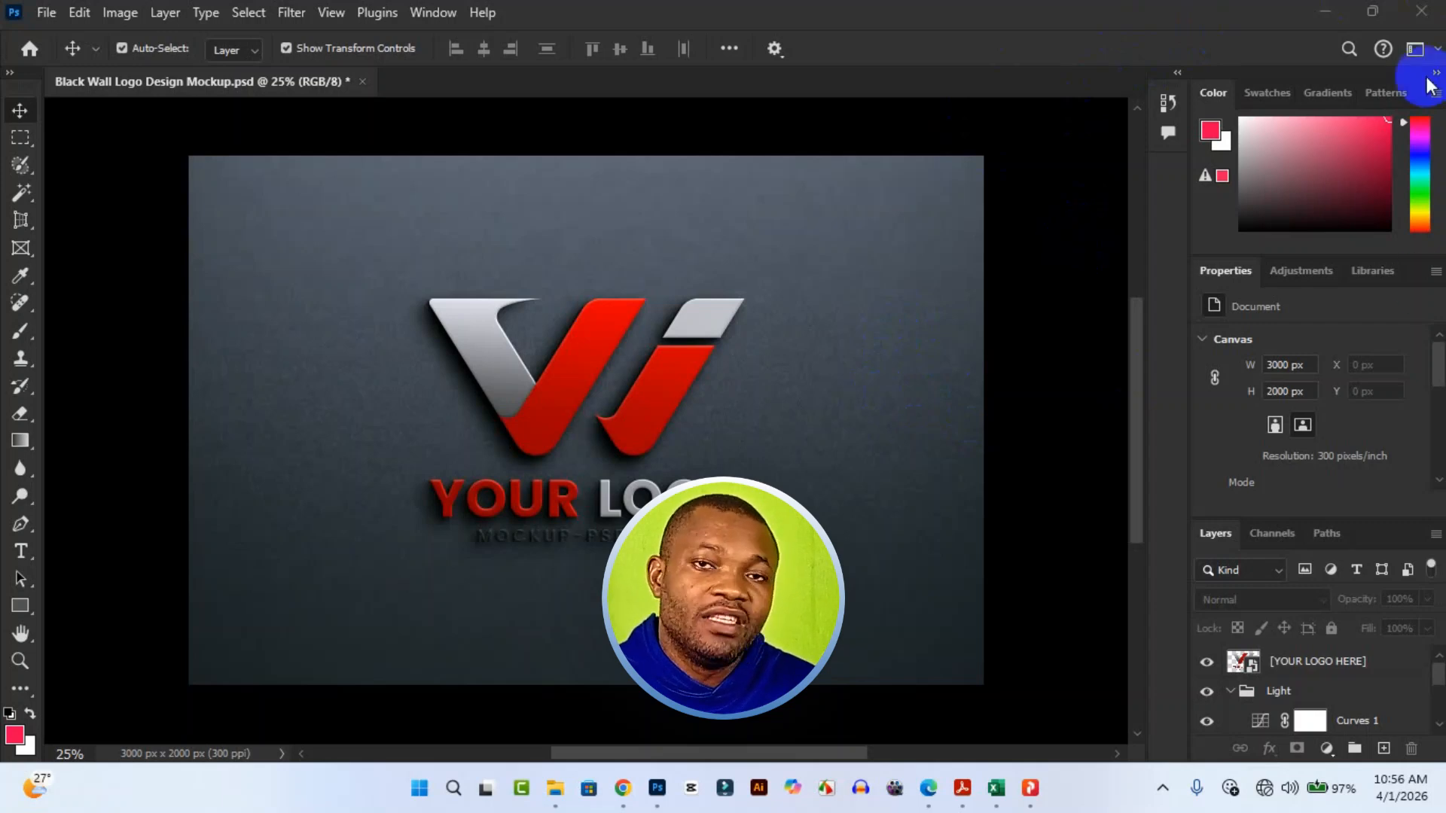
# Switch to File Explorer and extract the free-psd-templates-com-417586-free-cookie-shop-flyer-in-psd archive in Downloads into its own folder with WinRAR
pyautogui.click(1324, 13)
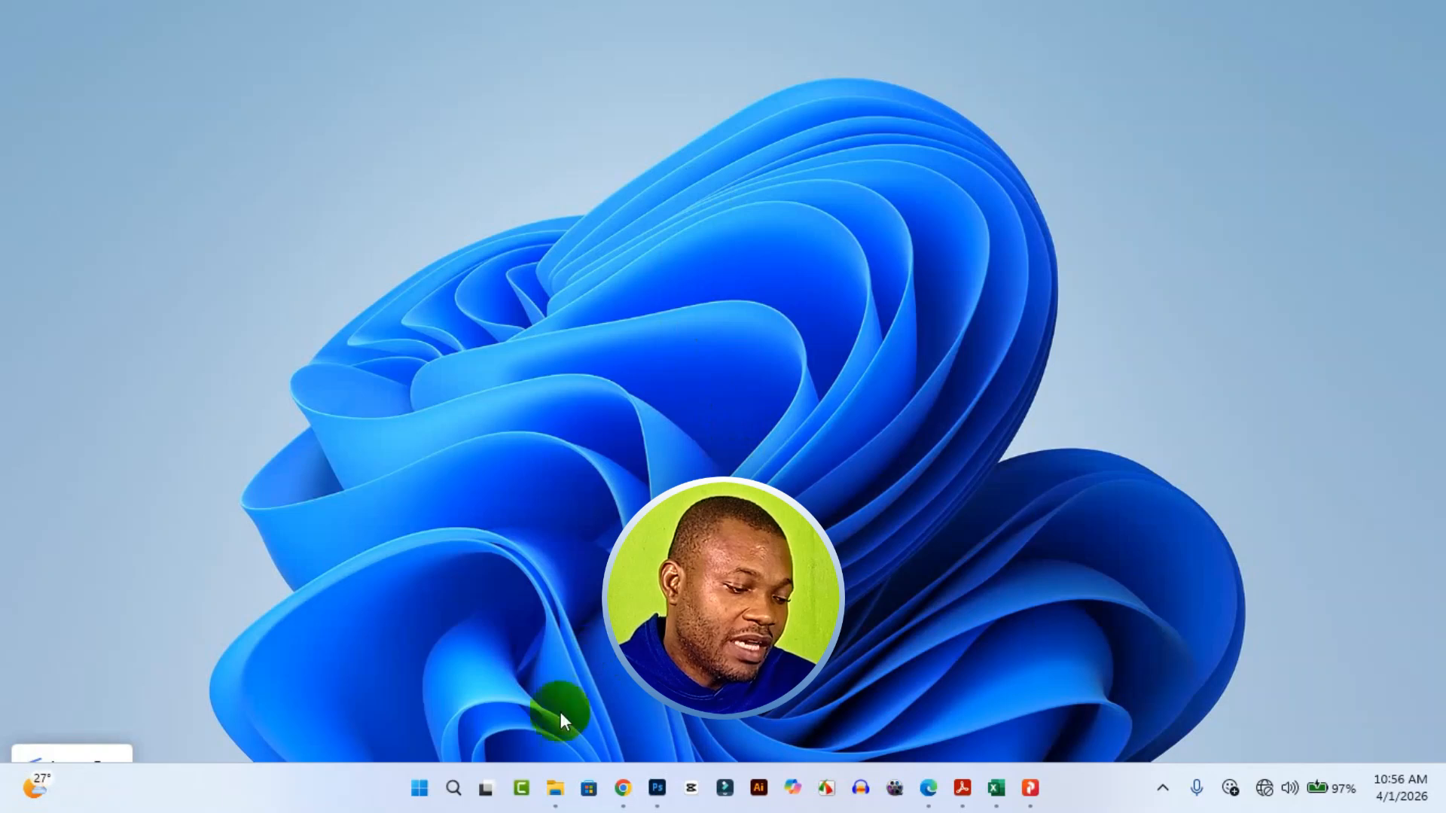
pyautogui.moveTo(555, 786)
pyautogui.click(455, 696)
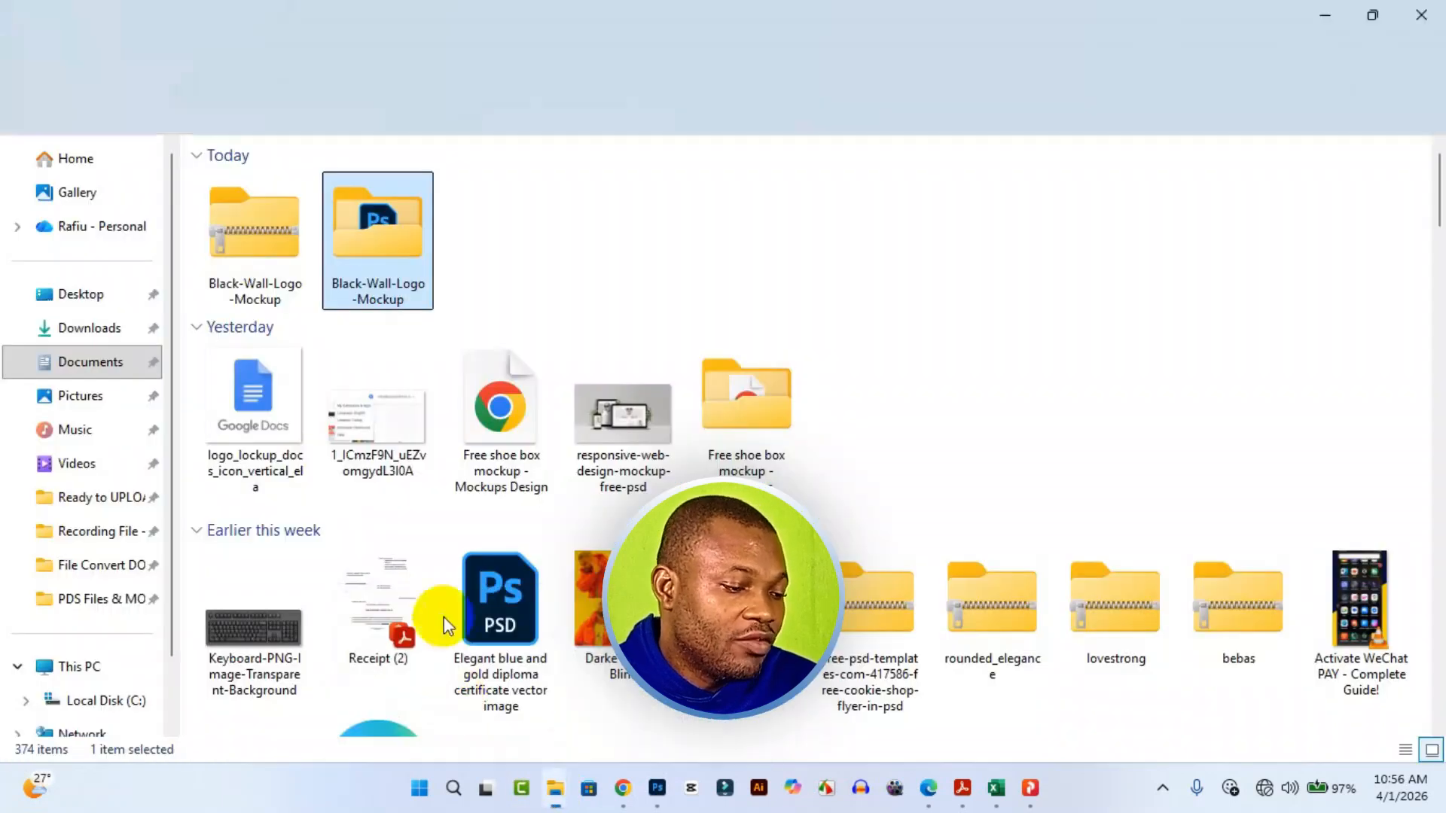
pyautogui.scroll(-4, 666, 473)
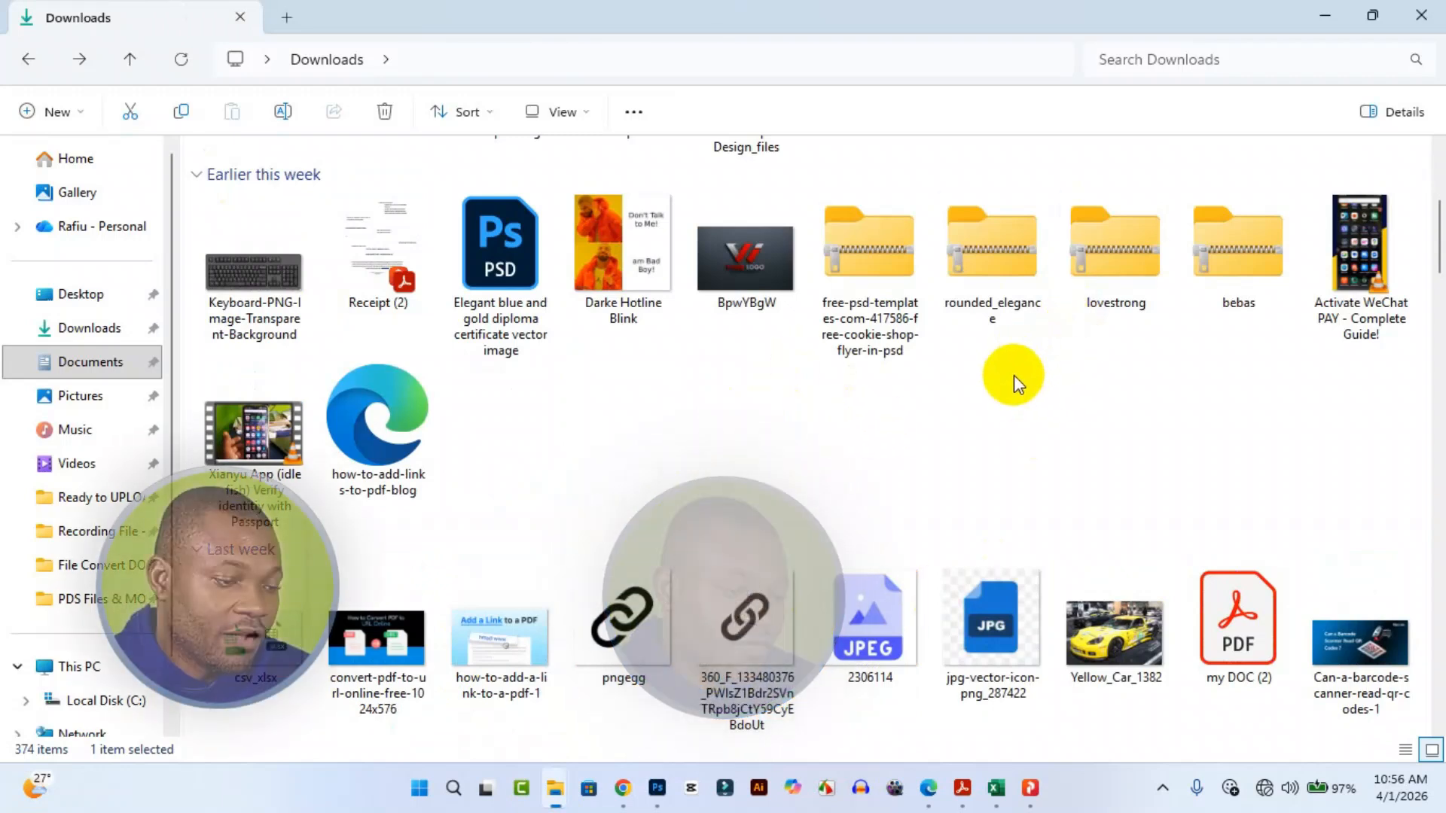
pyautogui.click(876, 341)
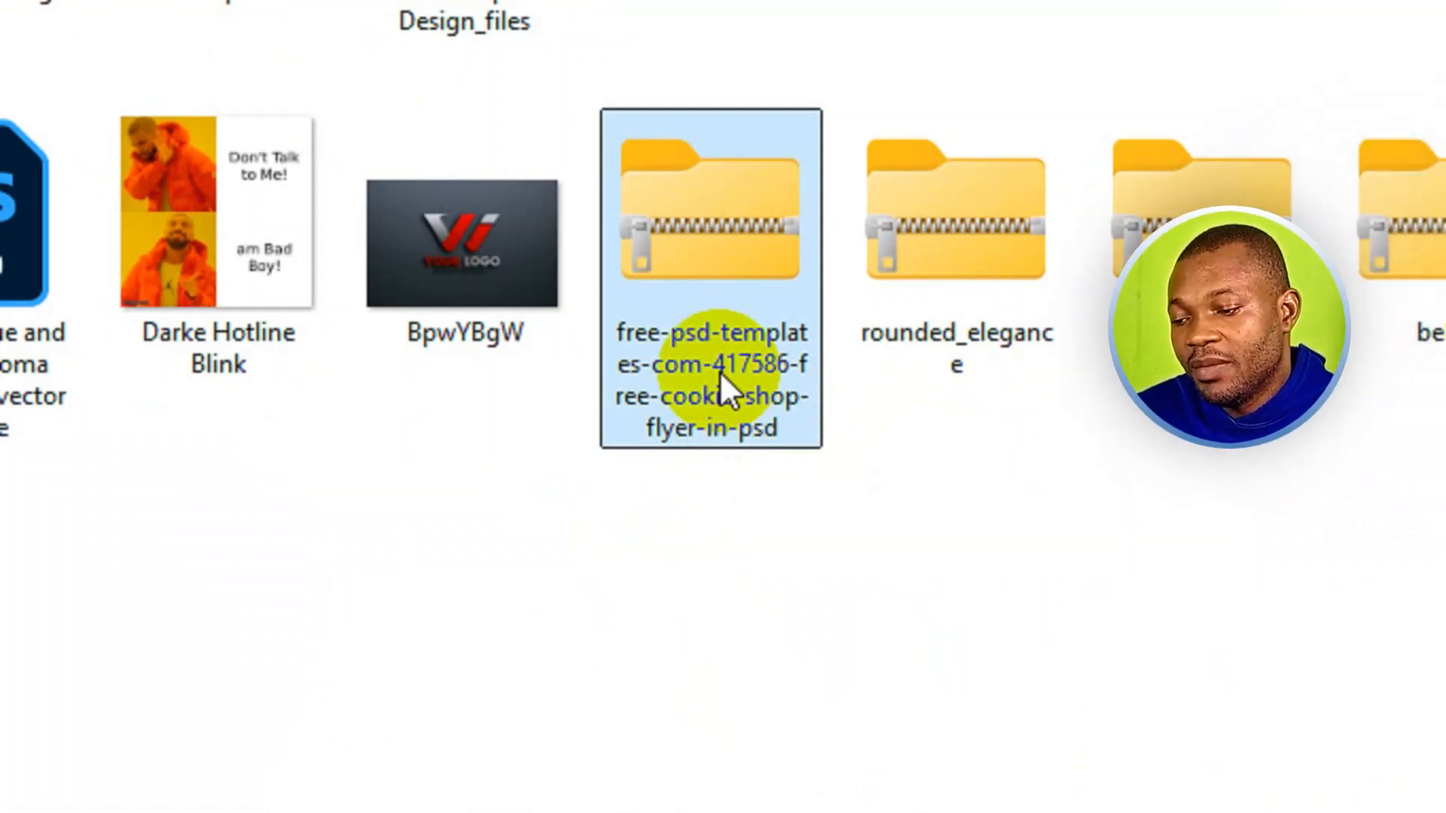
pyautogui.rightClick(720, 371)
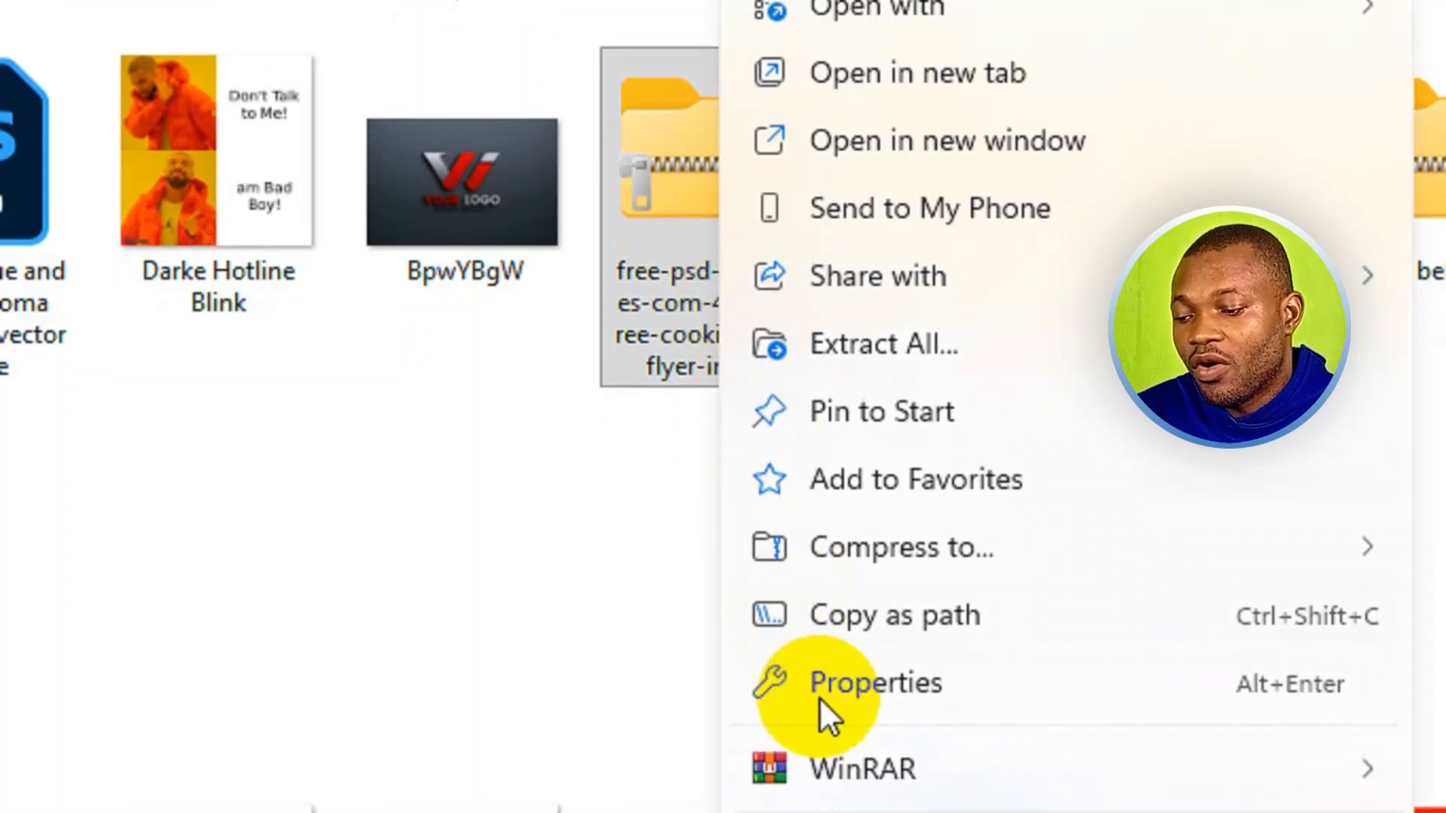
pyautogui.moveTo(833, 644)
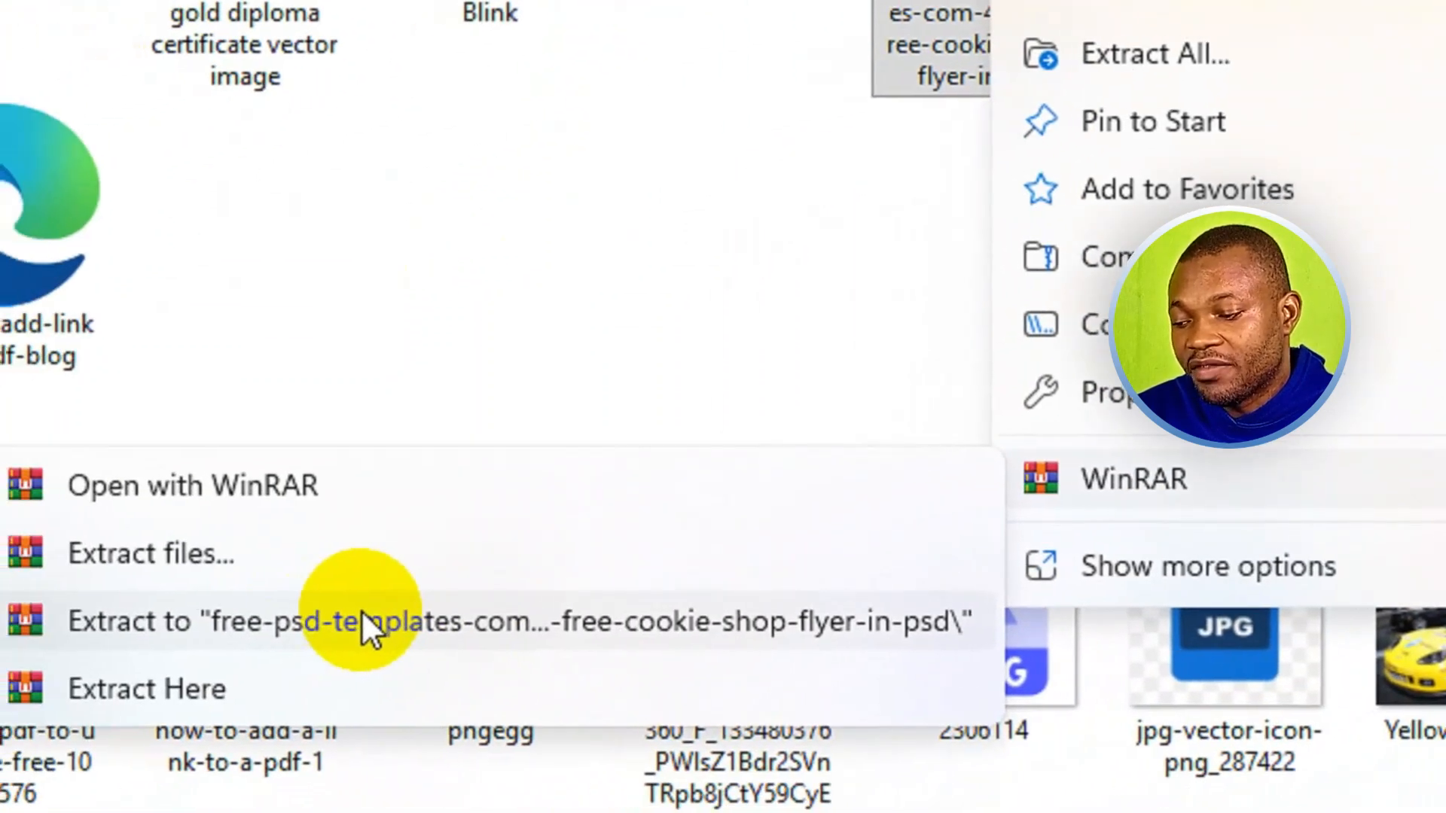
pyautogui.click(361, 617)
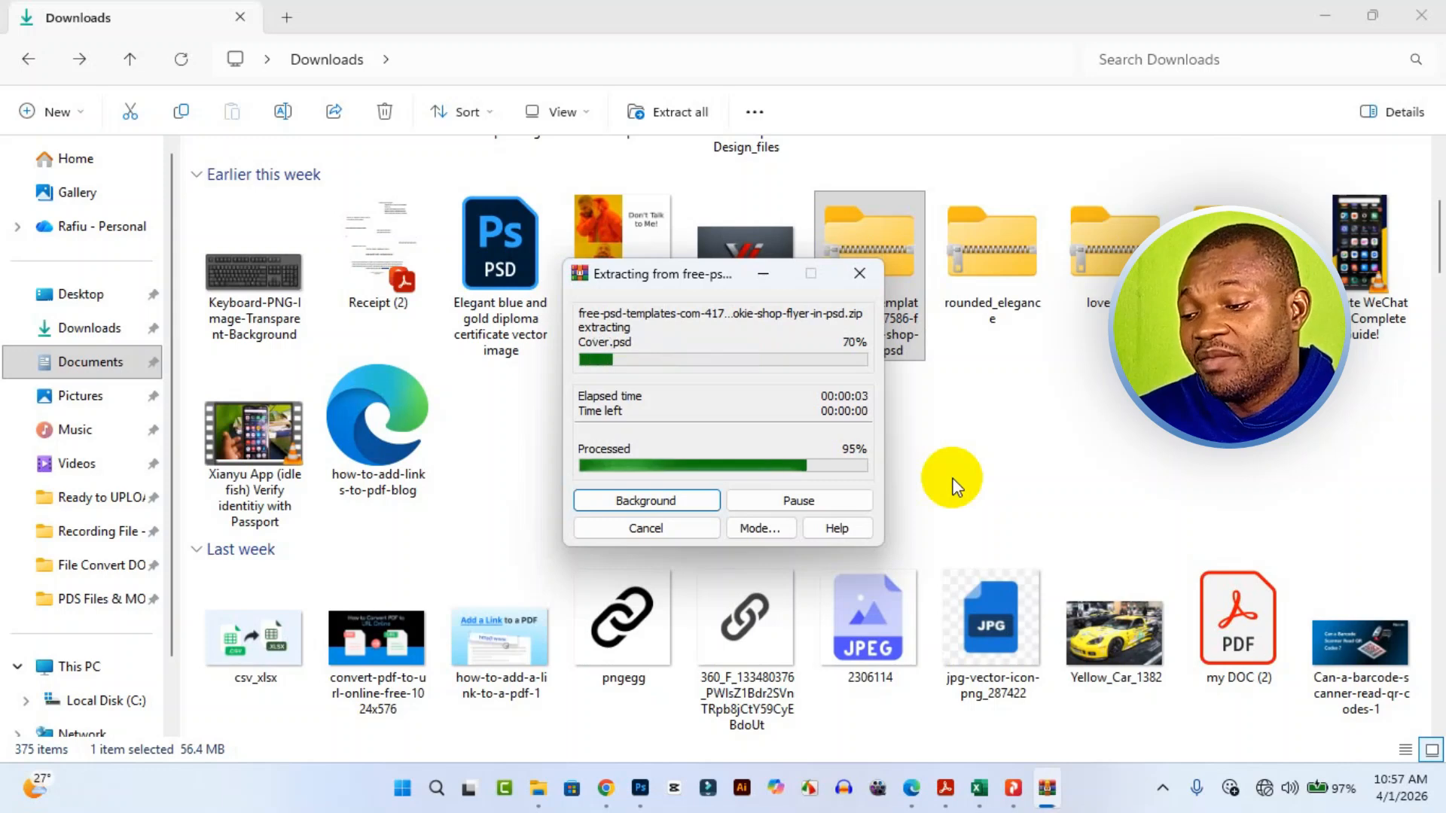
# Open the Cookie_Shop PSD from the cookie_shop_flyer_free_D folder inside the extracted template folder in Photoshop
pyautogui.scroll(4, 952, 486)
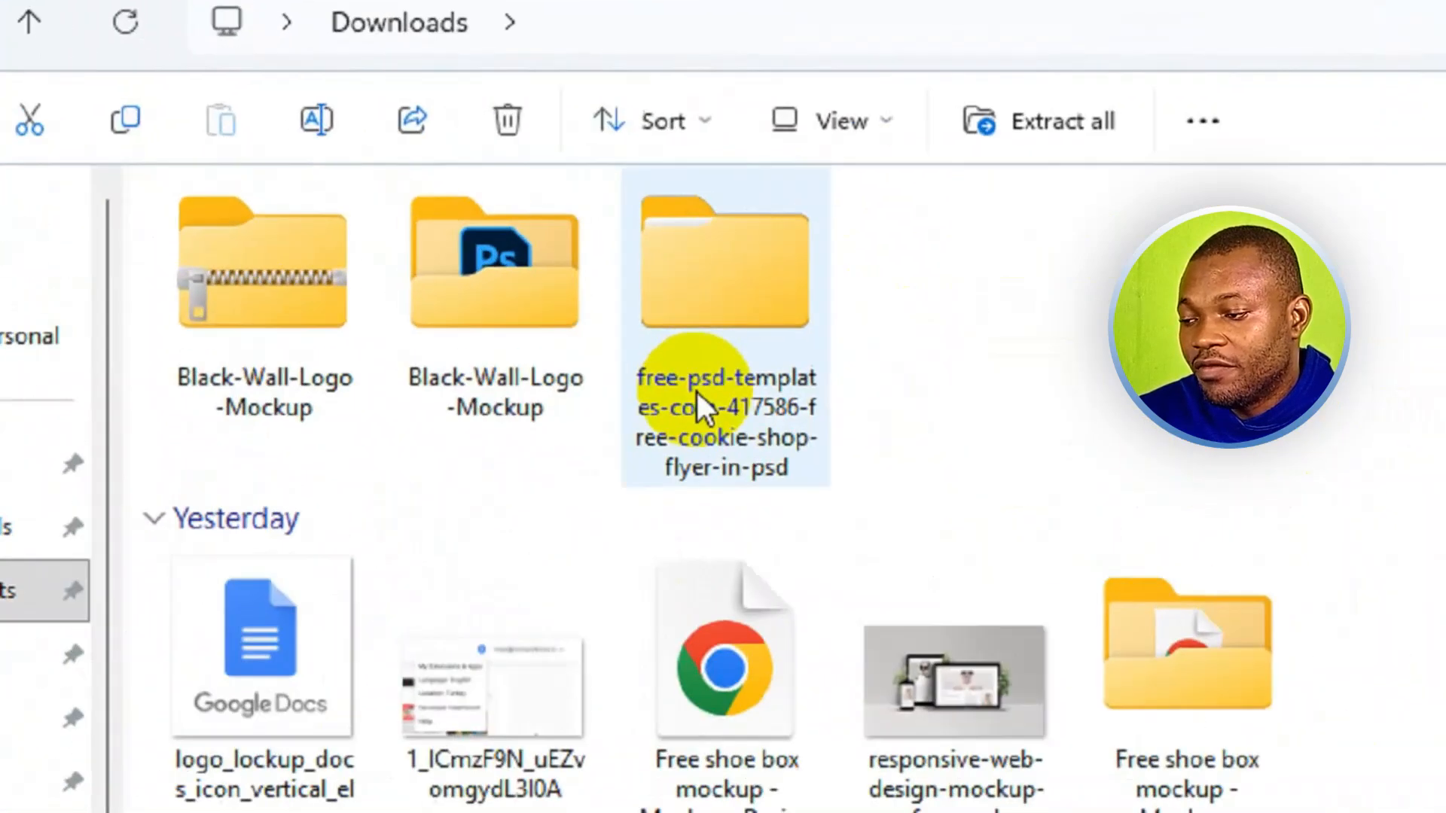
pyautogui.click(701, 395)
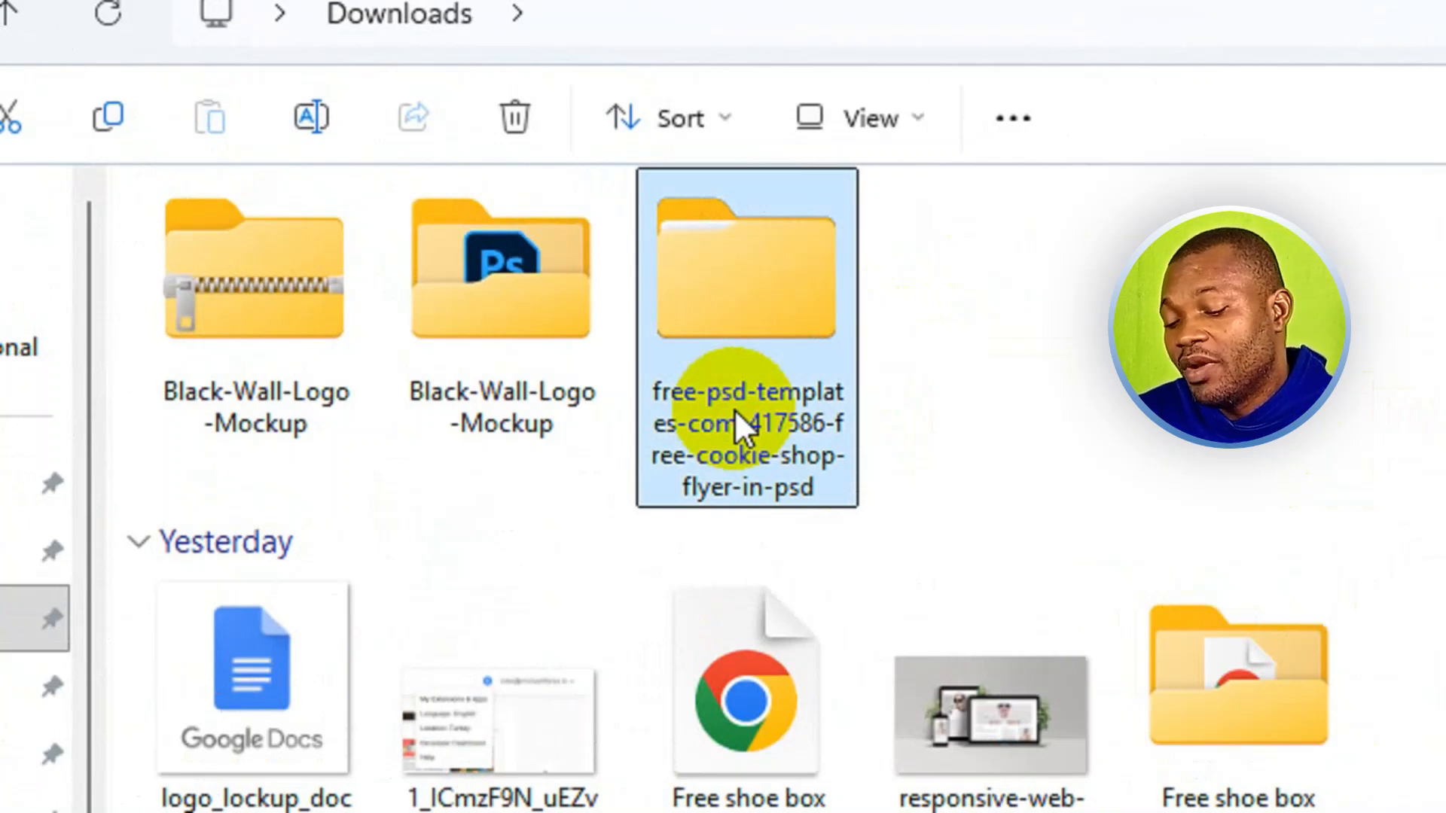
pyautogui.doubleClick(735, 409)
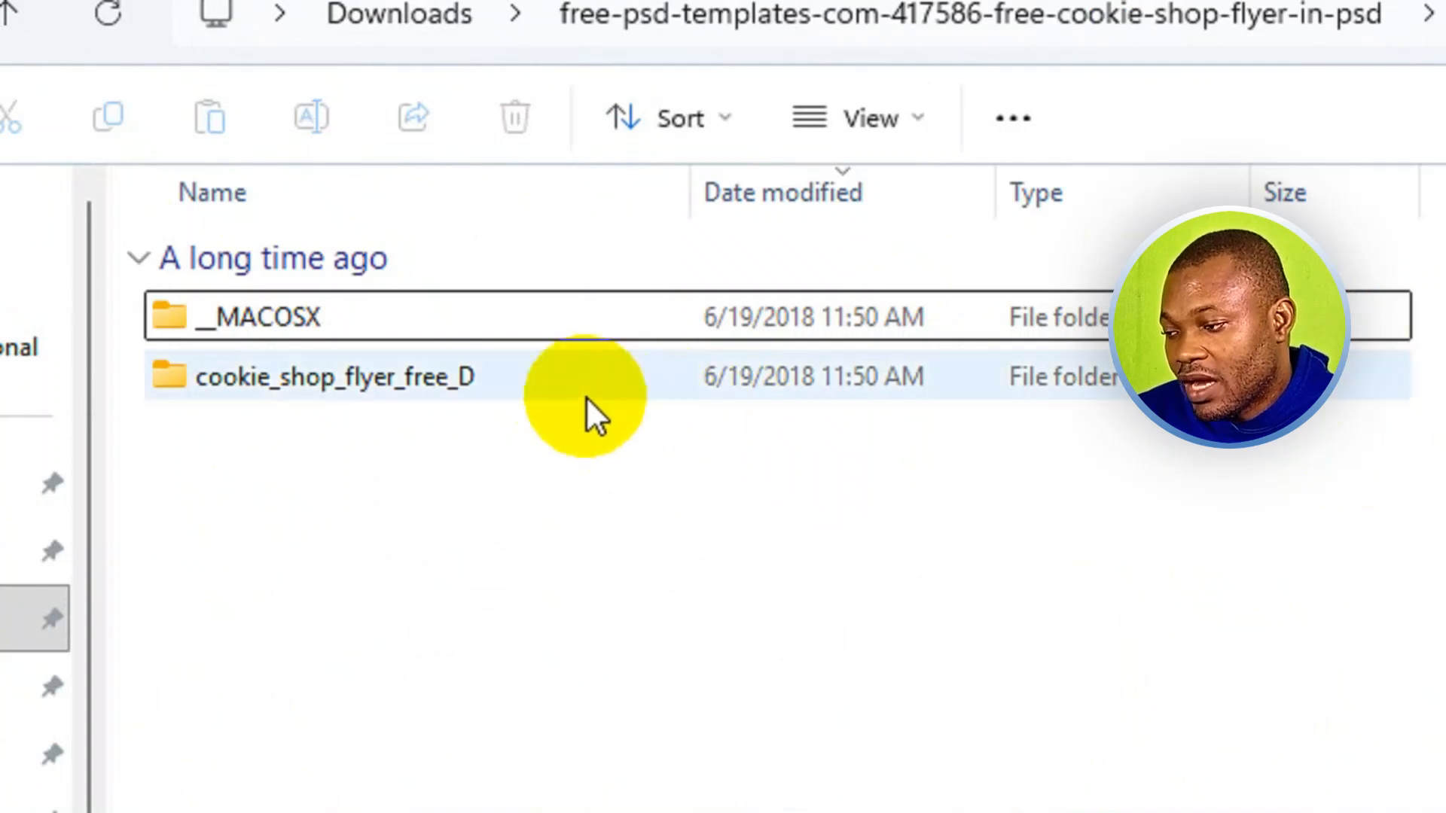
pyautogui.click(565, 391)
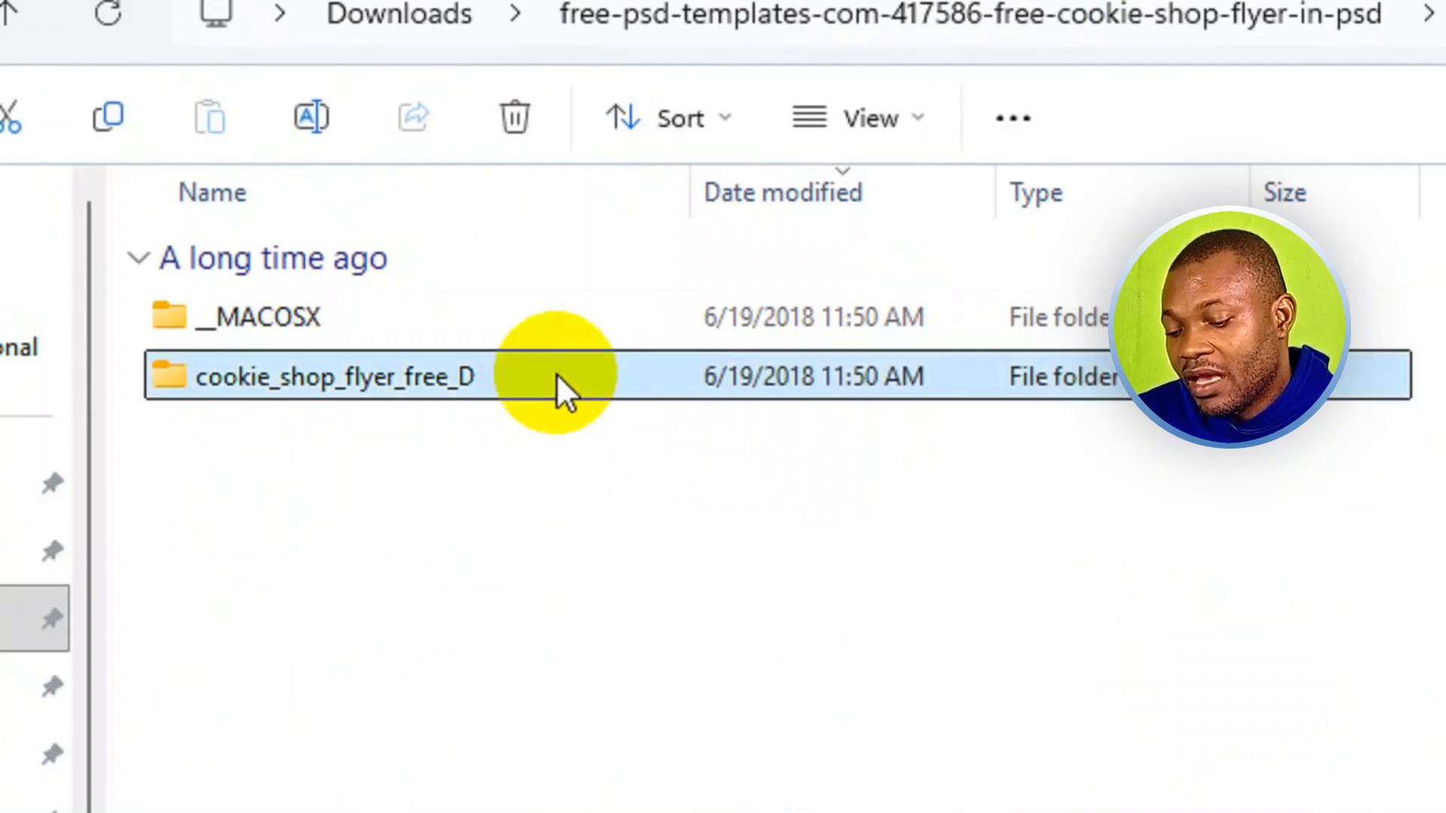
pyautogui.doubleClick(556, 374)
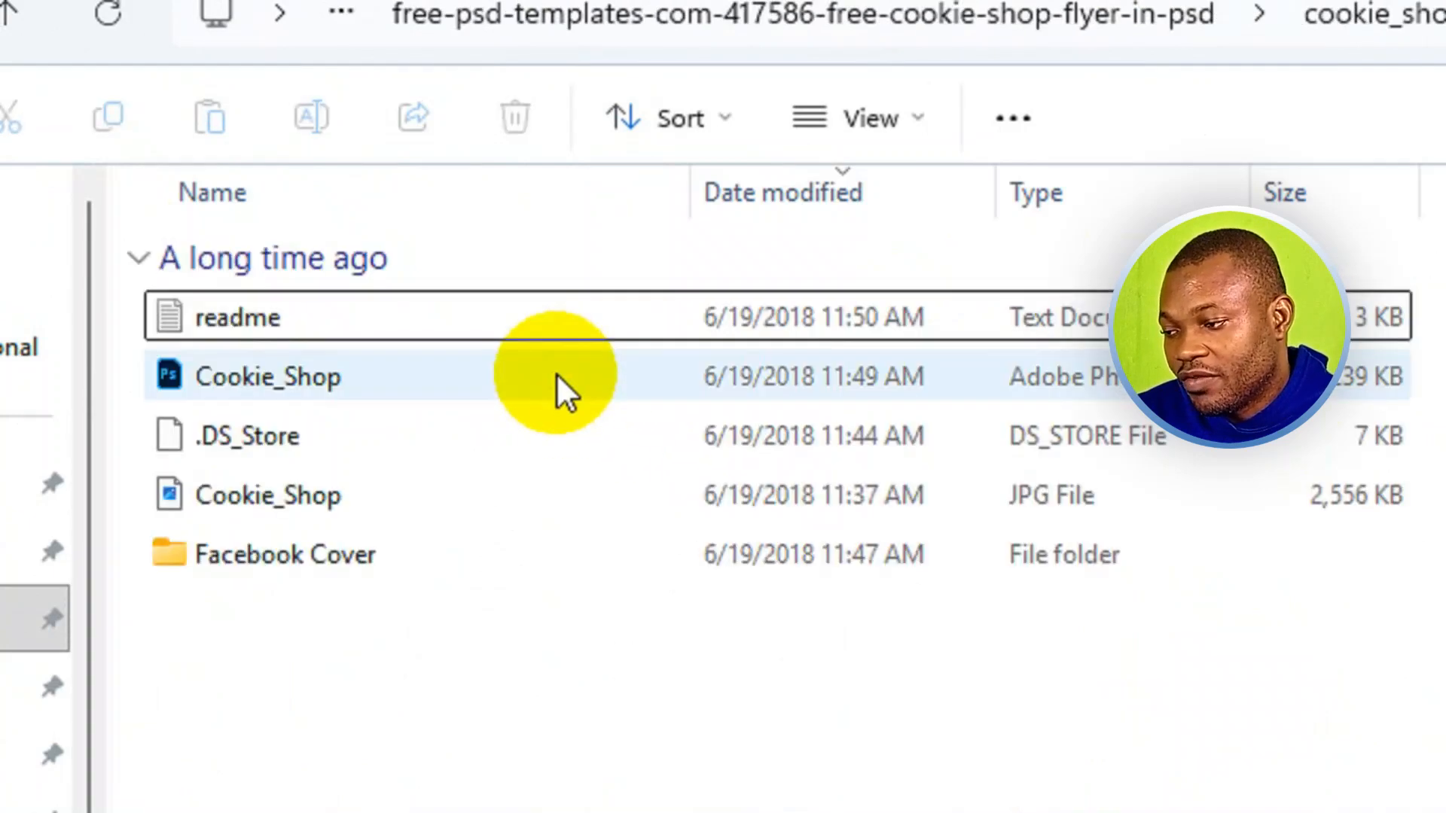
pyautogui.click(401, 387)
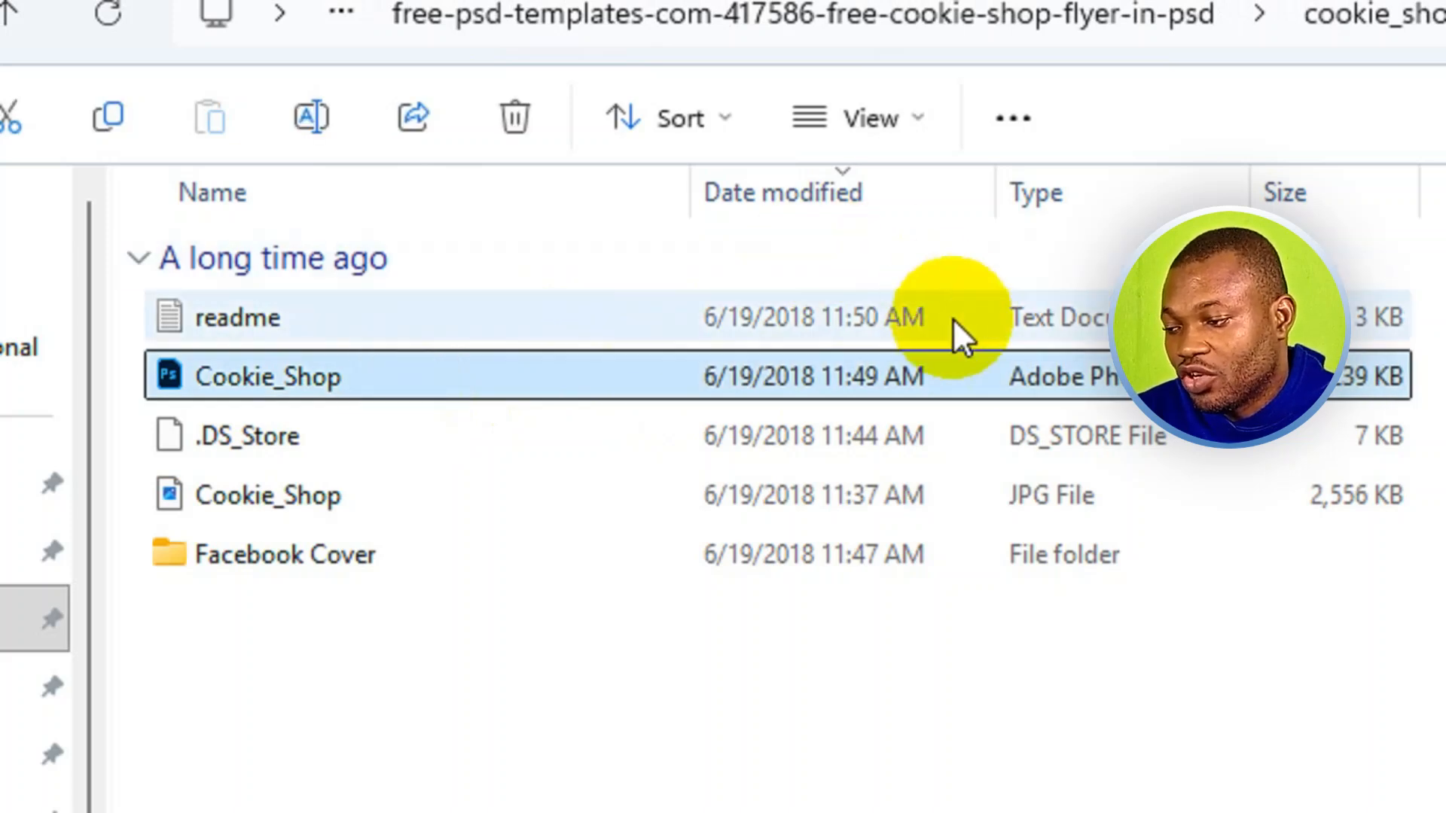
pyautogui.moveTo(982, 363)
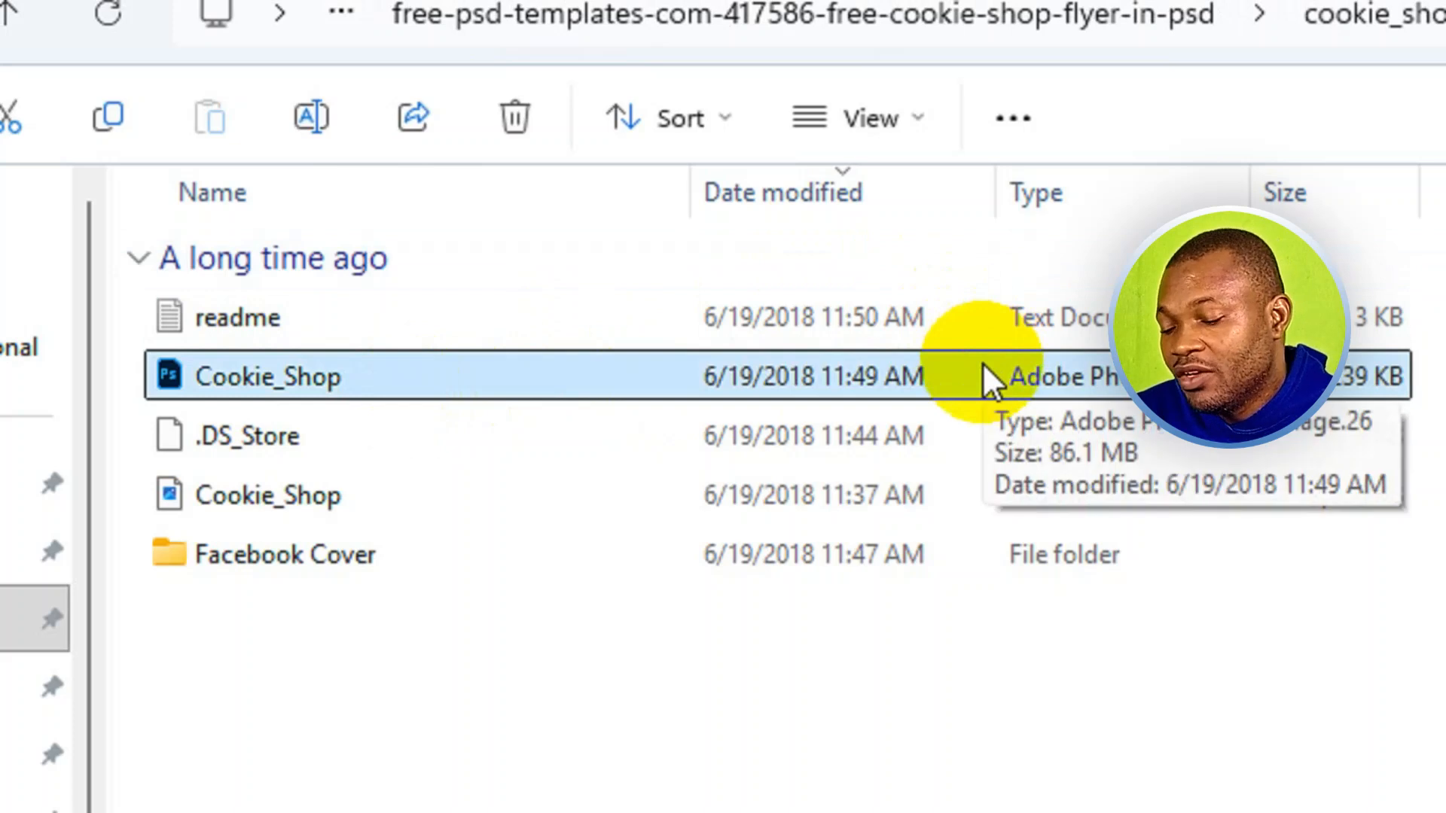
pyautogui.doubleClick(983, 363)
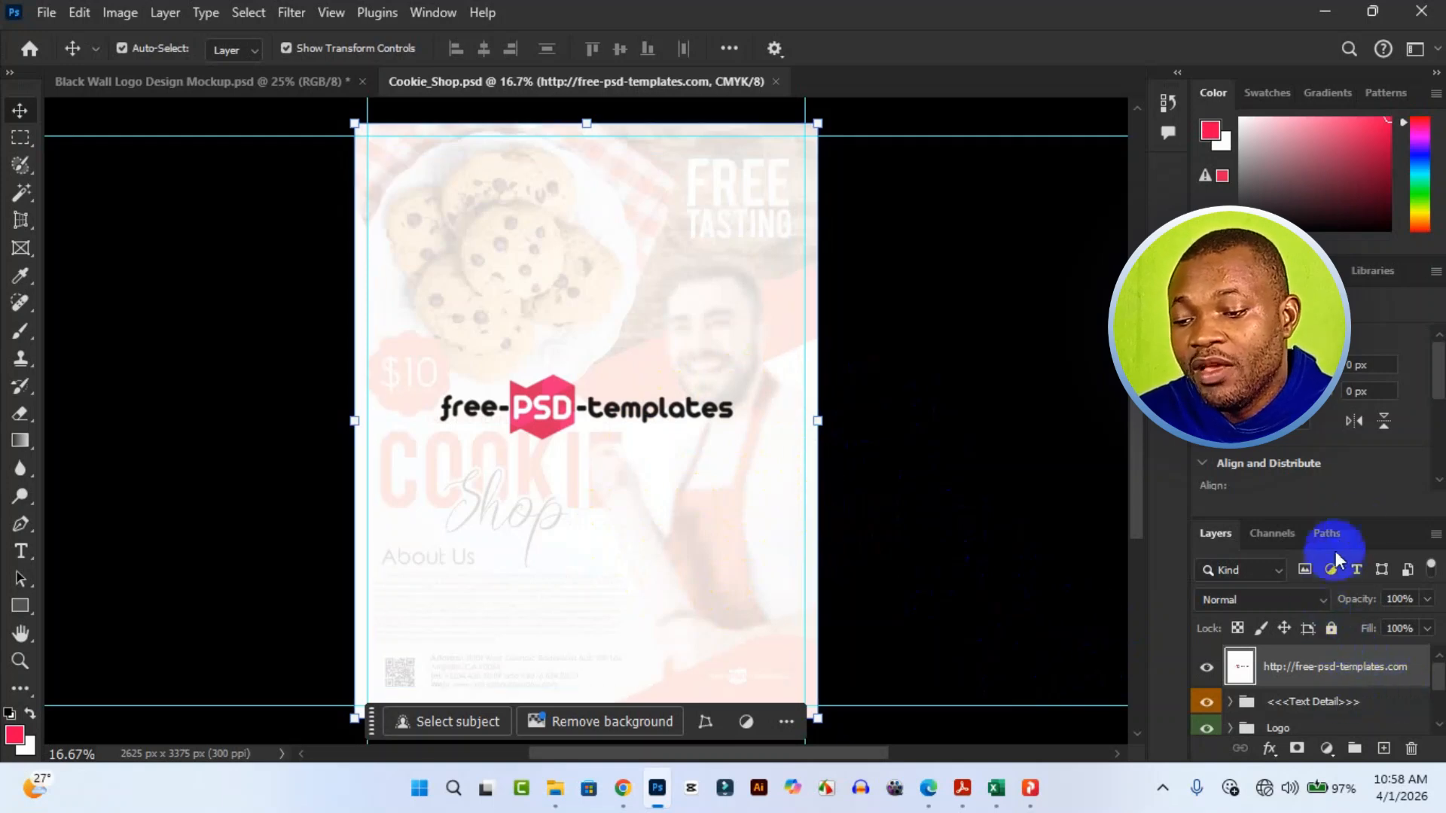
pyautogui.moveTo(1387, 518); pyautogui.dragTo(1373, 415)
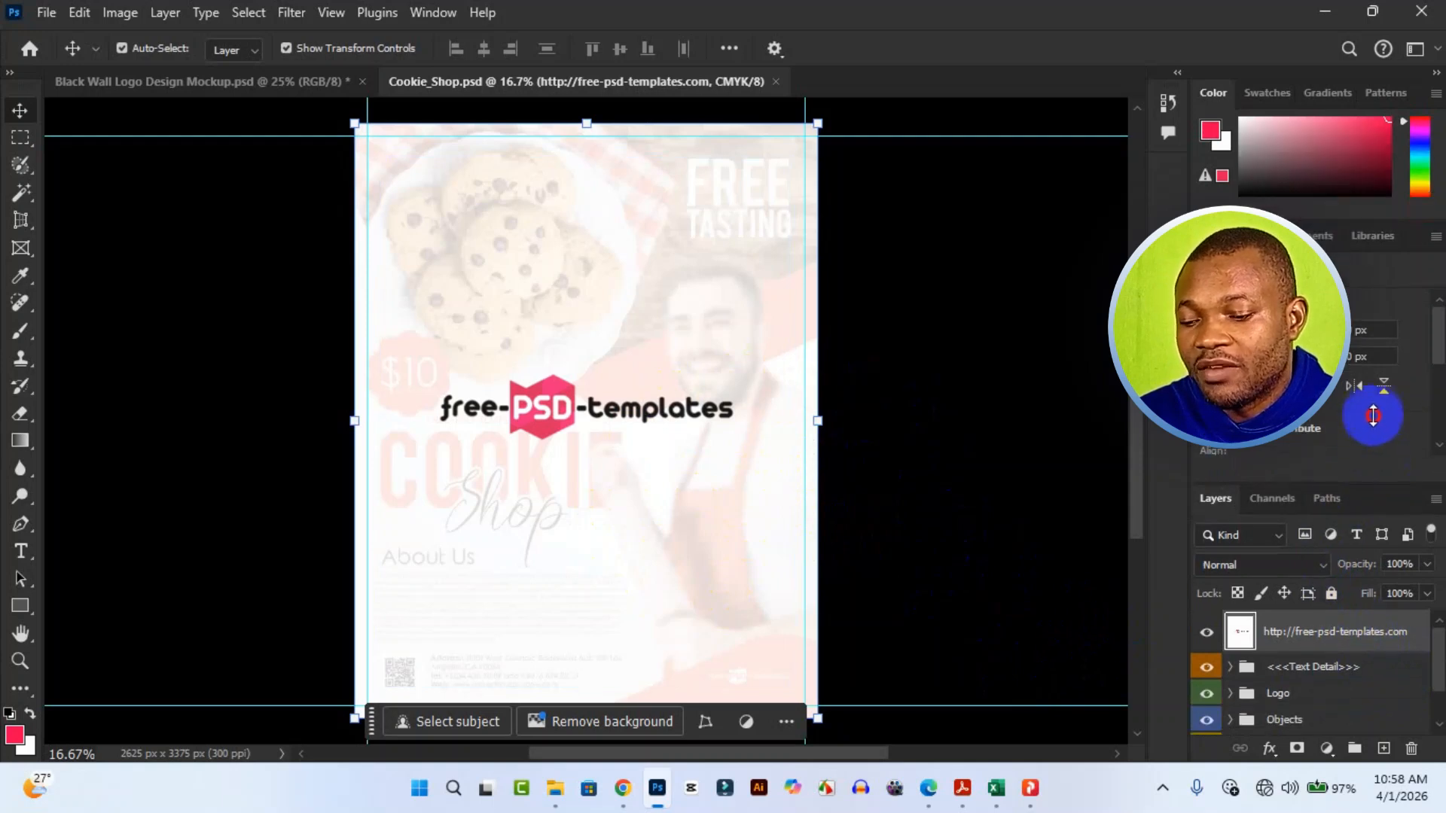
pyautogui.scroll(-2, 1381, 689)
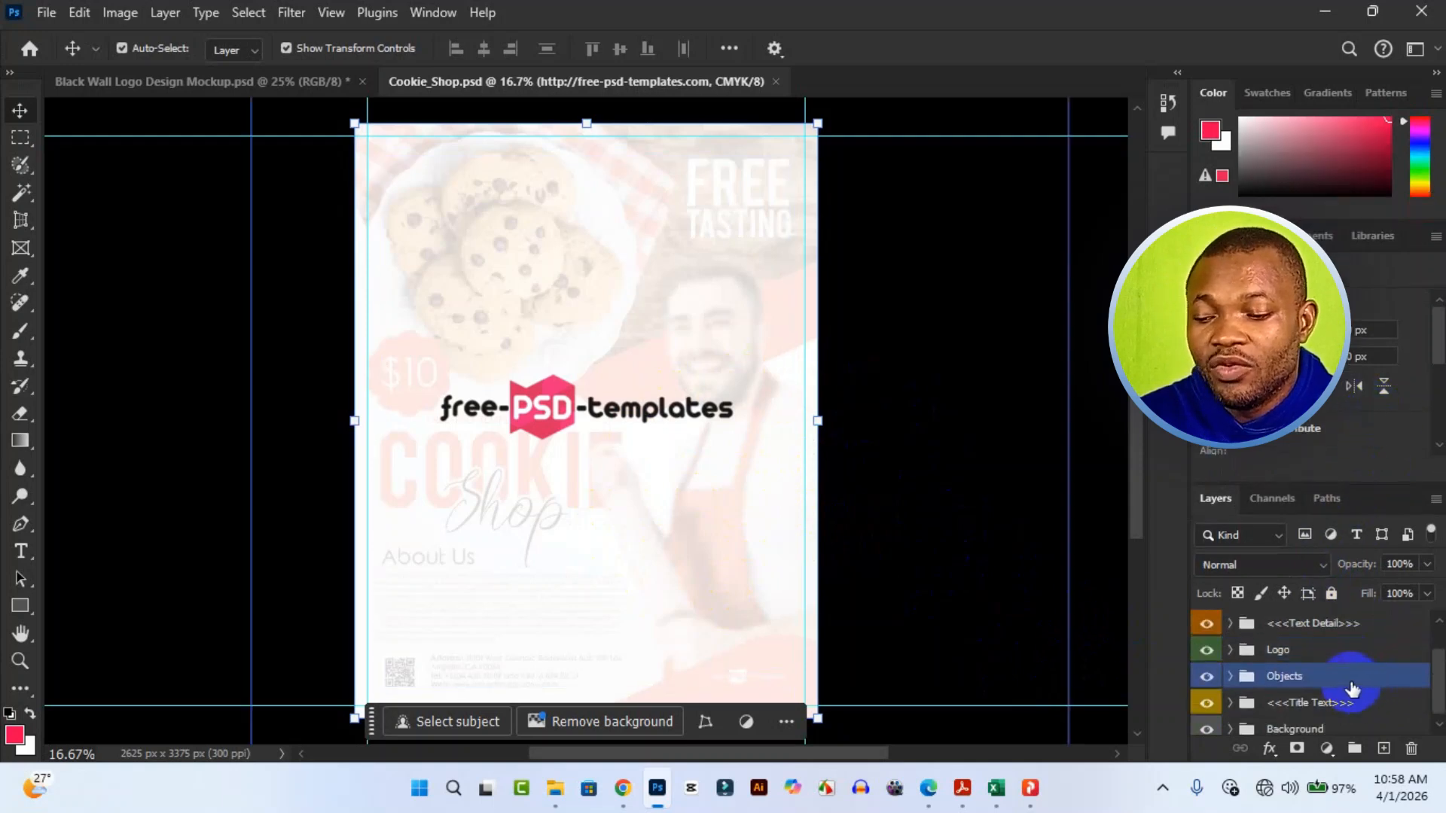
pyautogui.scroll(2, 1354, 687)
pyautogui.scroll(-2, 1348, 669)
pyautogui.click(1349, 669)
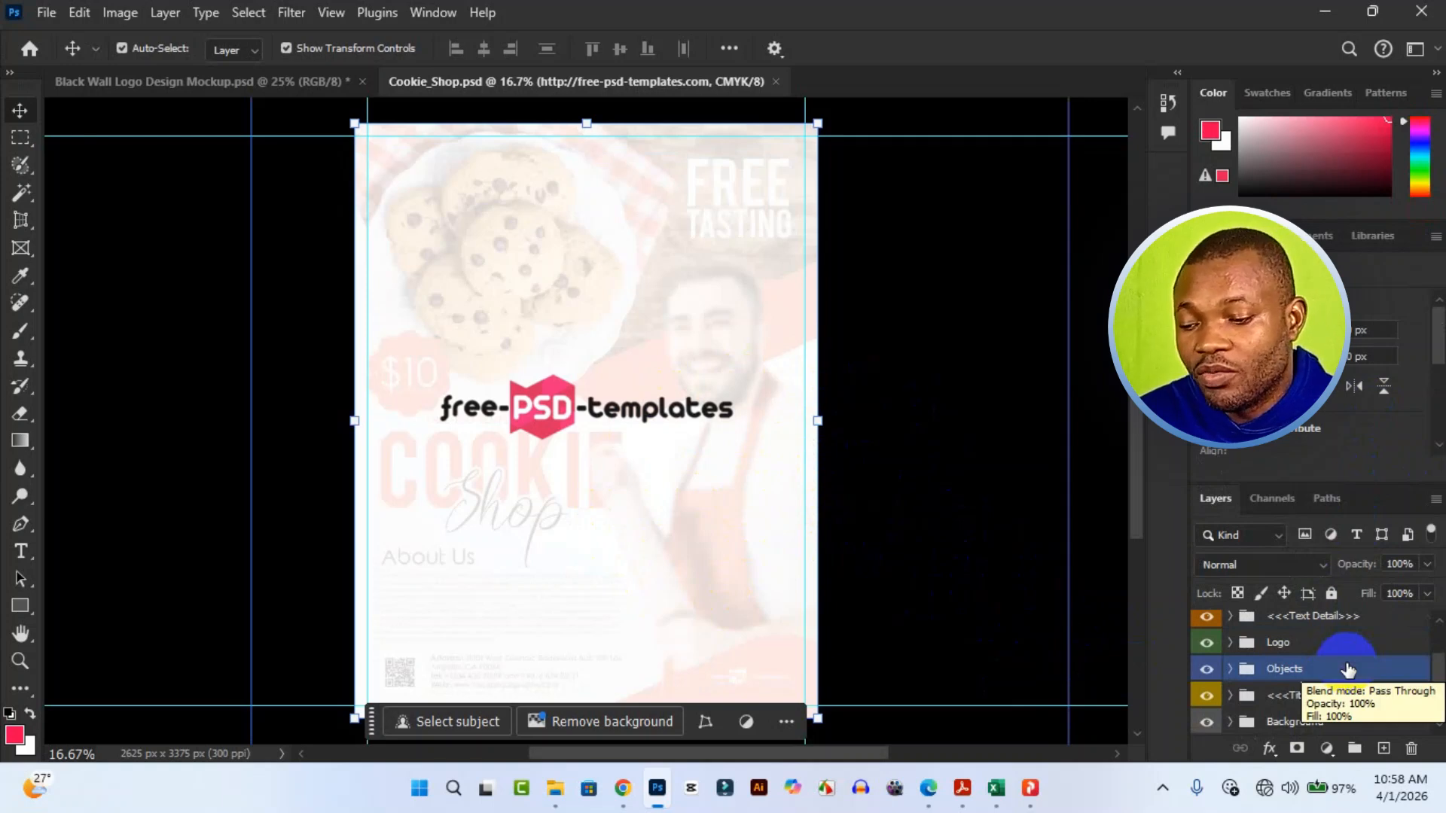
pyautogui.scroll(2, 1349, 668)
pyautogui.click(1352, 666)
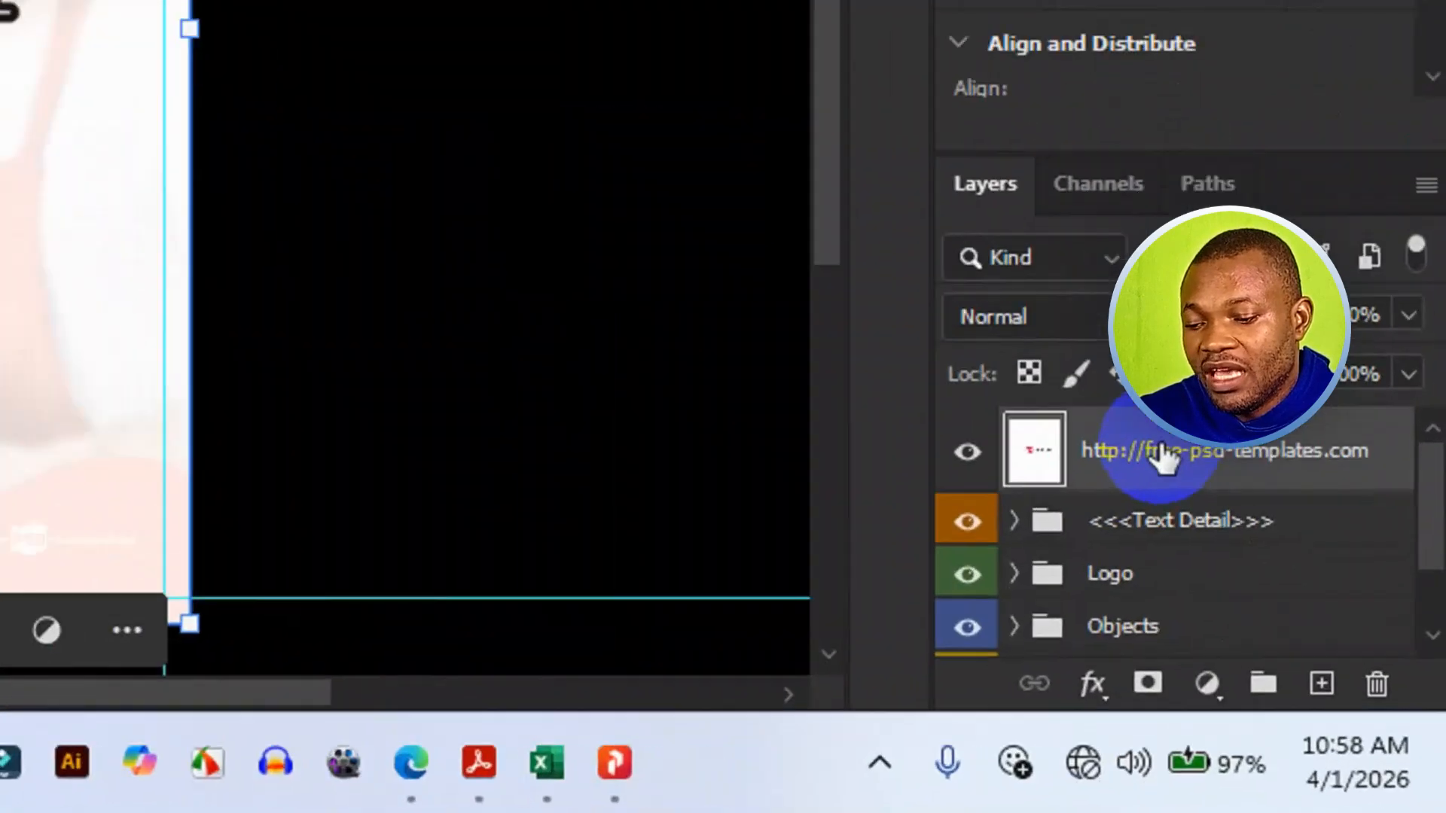
pyautogui.click(968, 454)
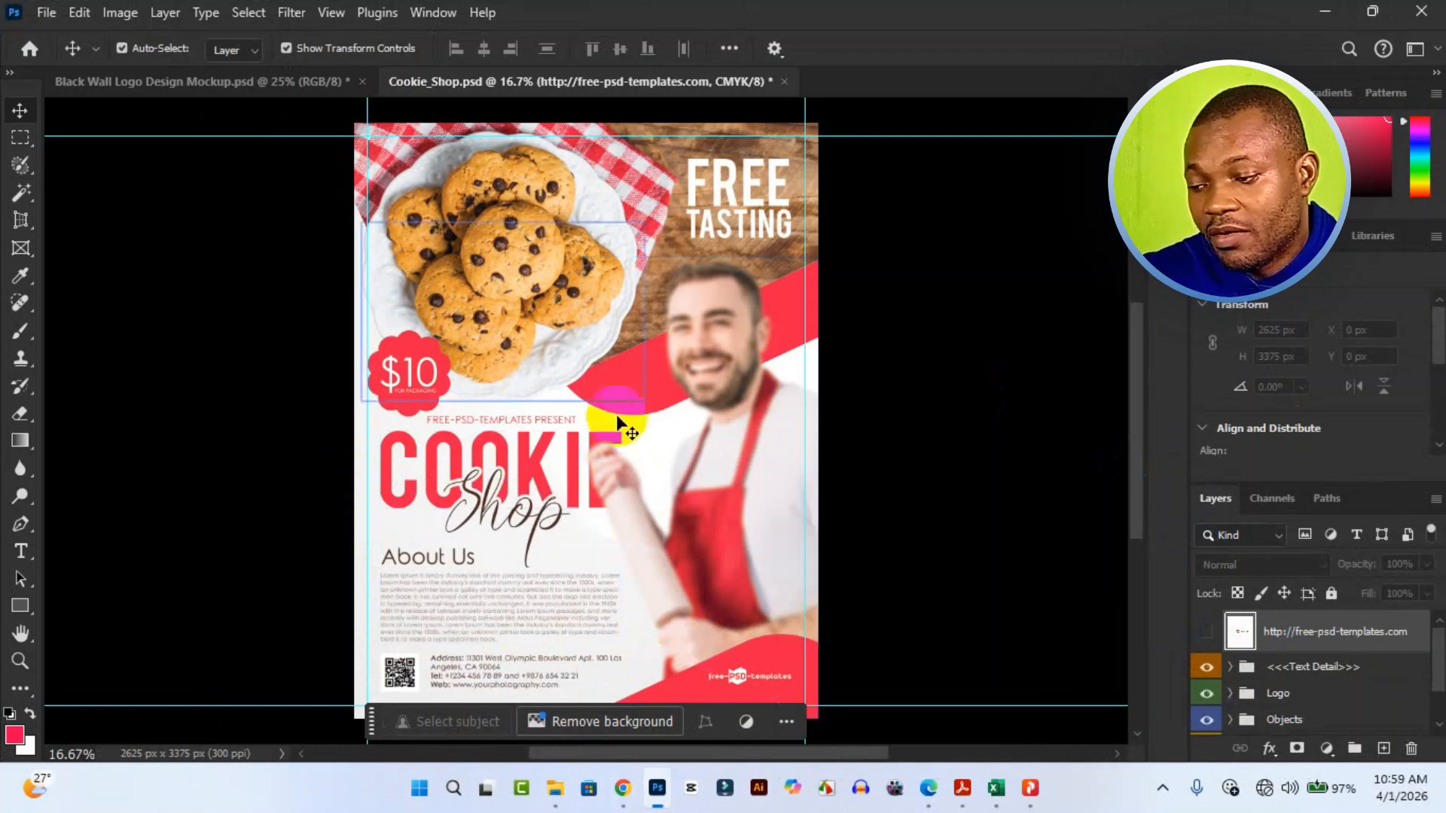
# Select the man's photo and the COOKIE title on the flyer to identify their layers, ending on the man's photo
pyautogui.click(737, 498)
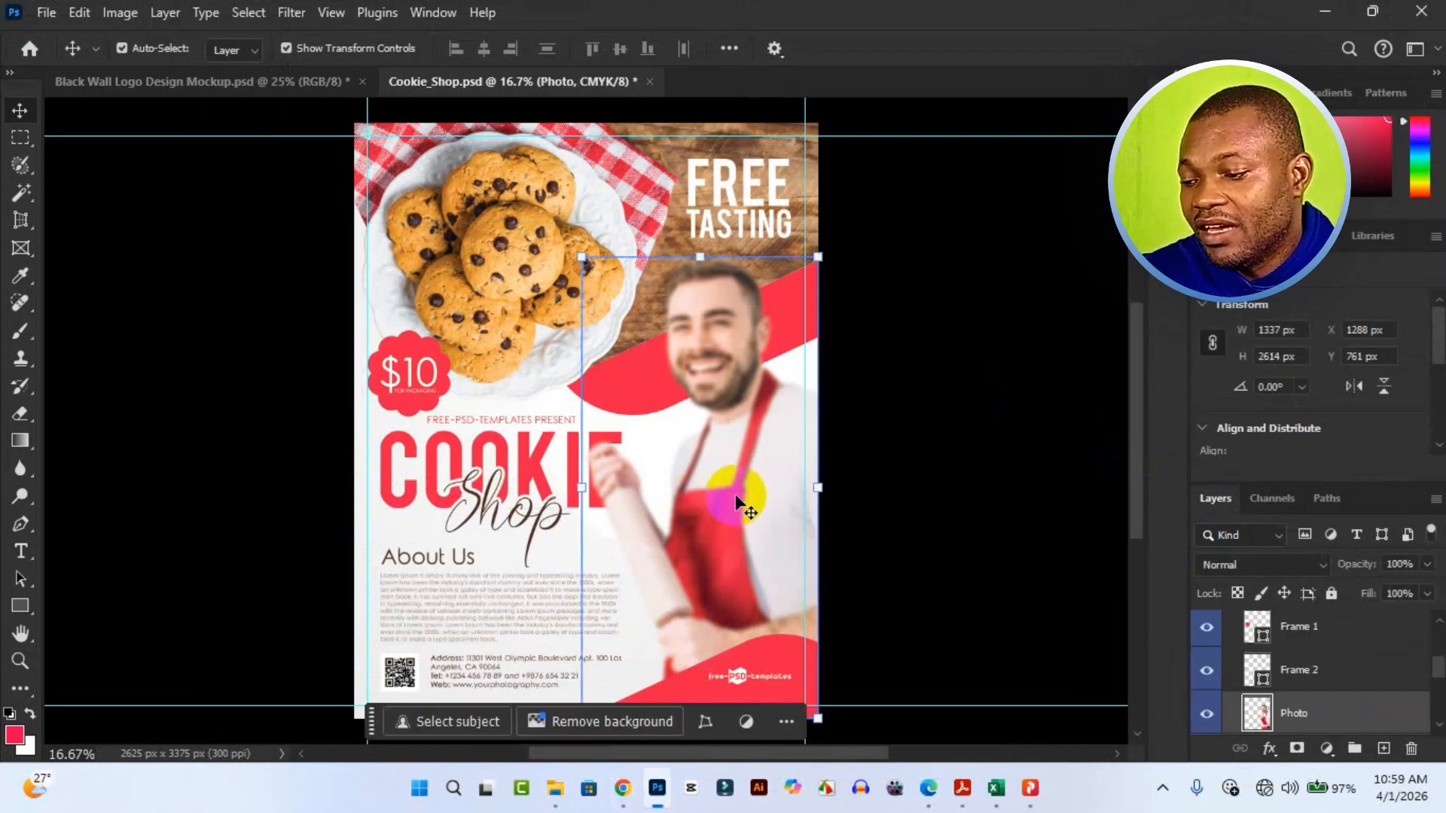
pyautogui.click(495, 466)
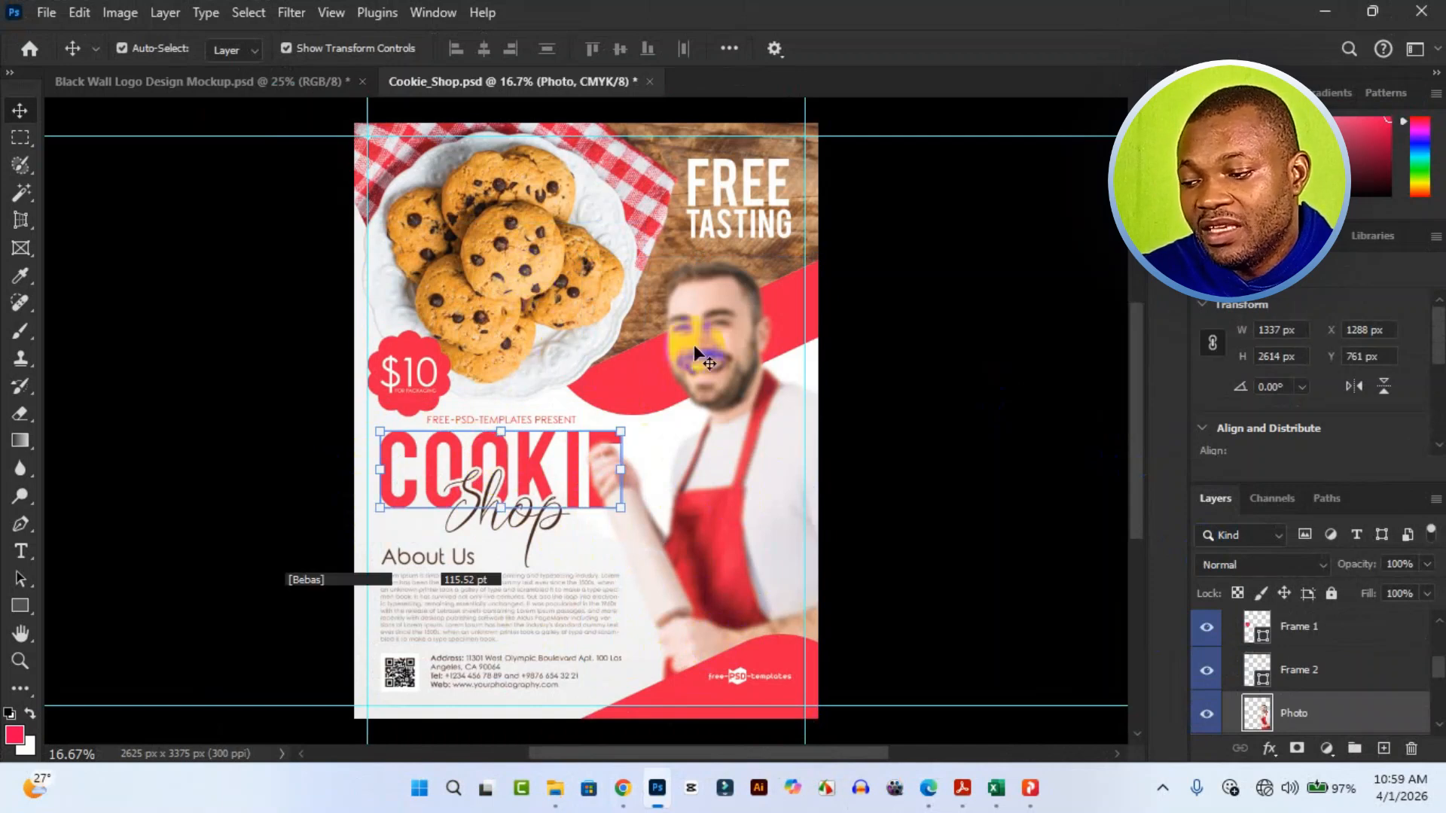
pyautogui.click(757, 498)
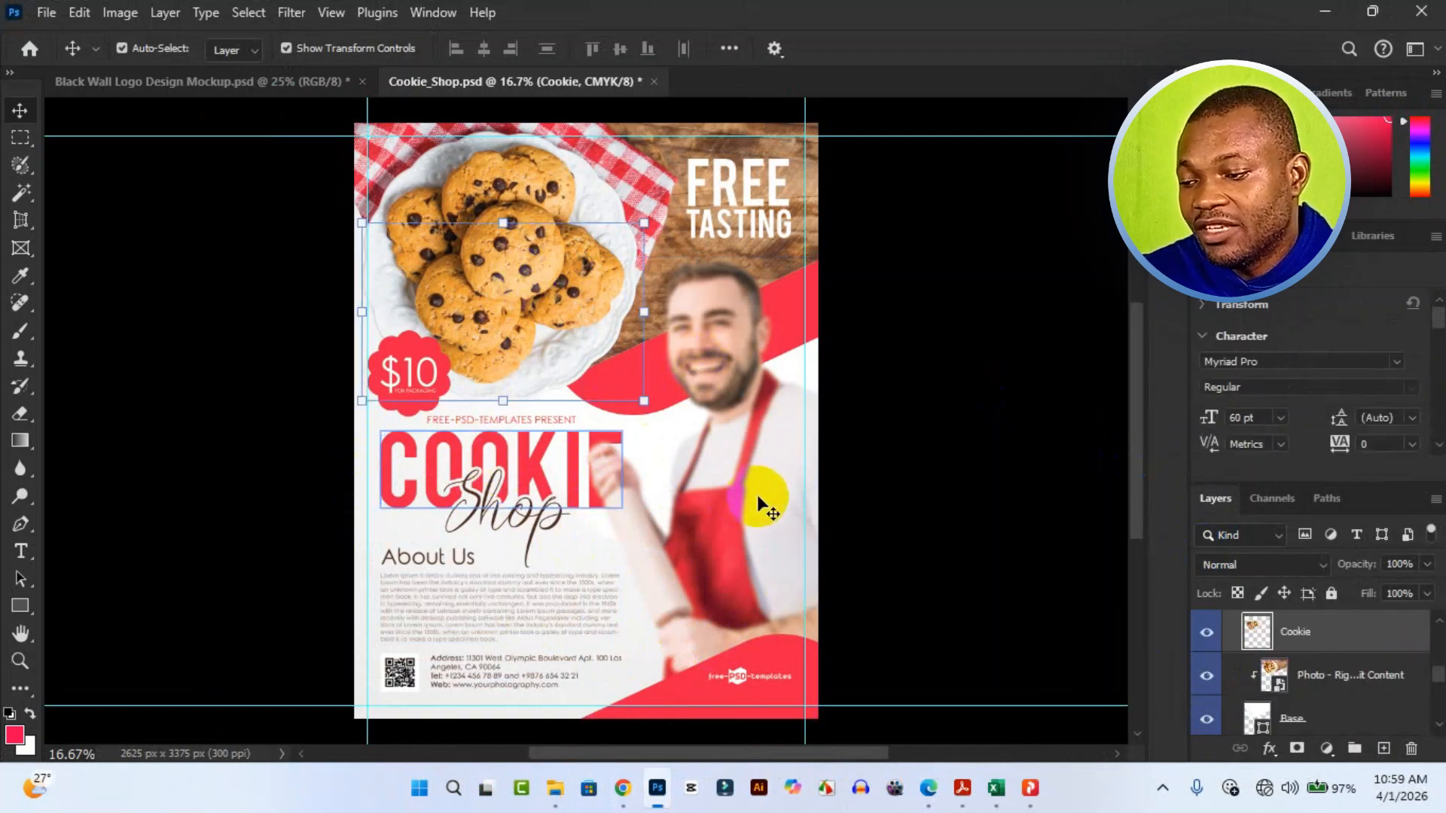
pyautogui.click(757, 494)
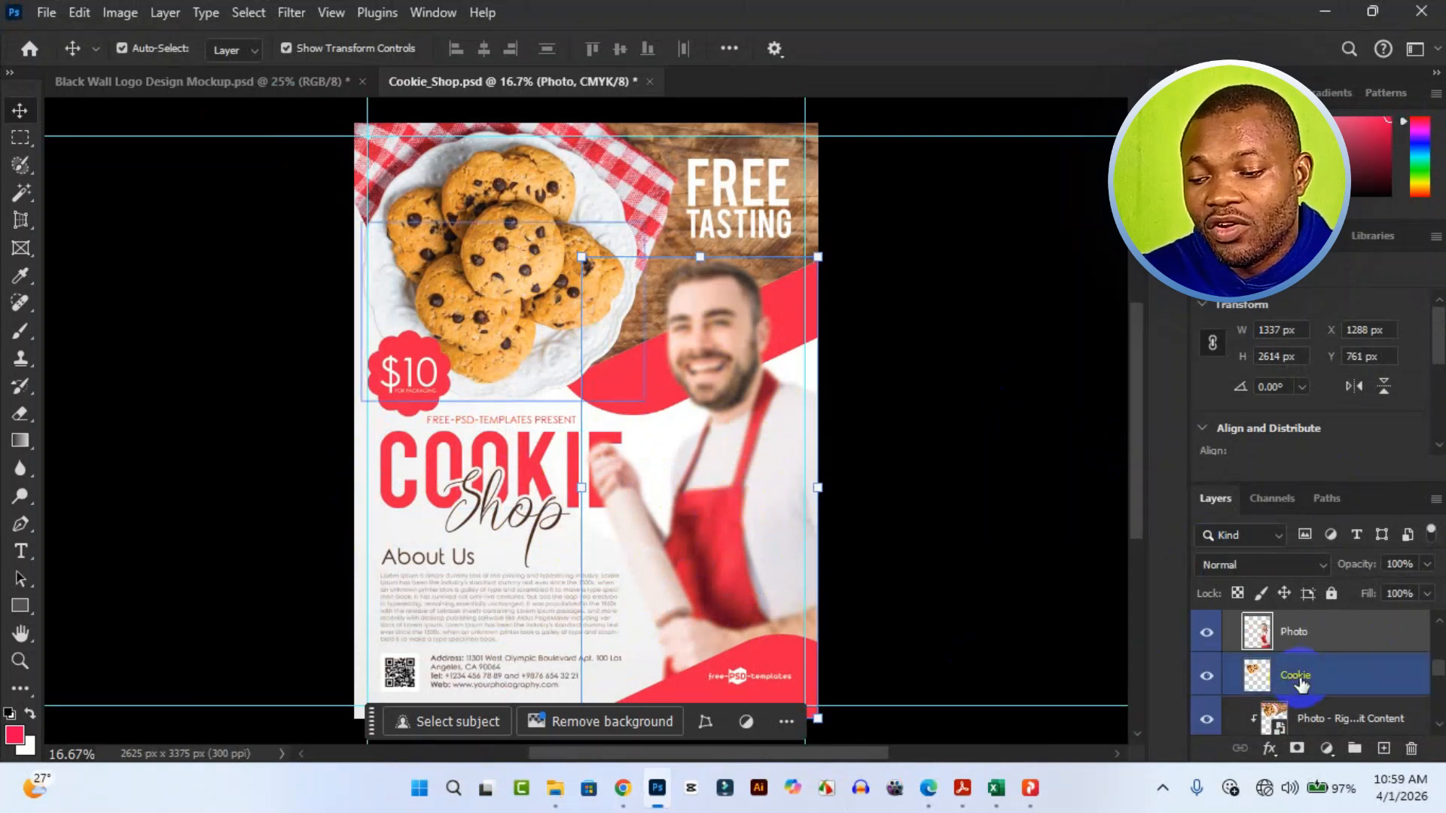
# Collapse the Objects group and switch its visibility off and on to check which flyer elements it contains
pyautogui.scroll(1, 1313, 663)
pyautogui.scroll(3, 1330, 677)
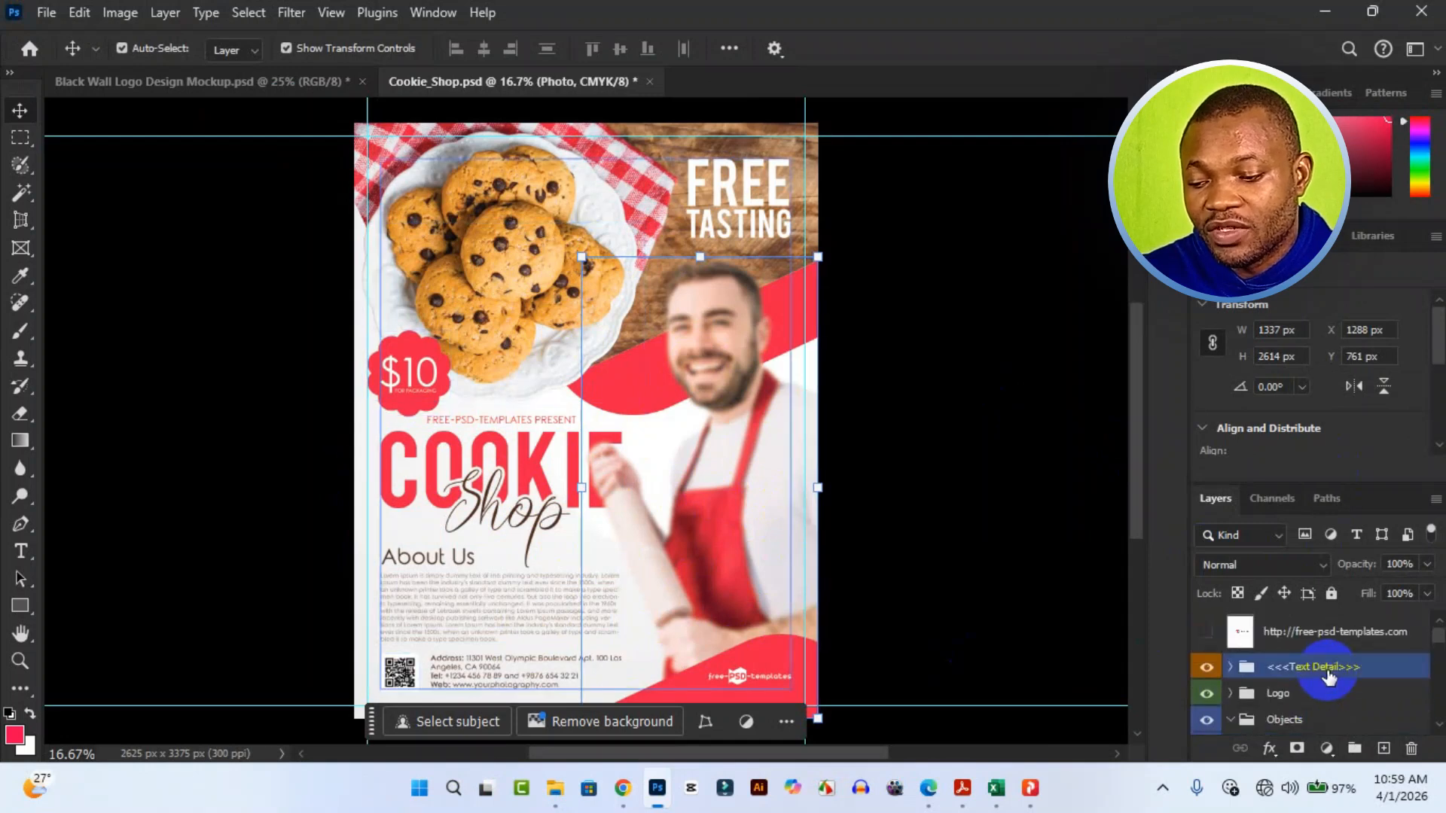
pyautogui.scroll(-2, 1330, 677)
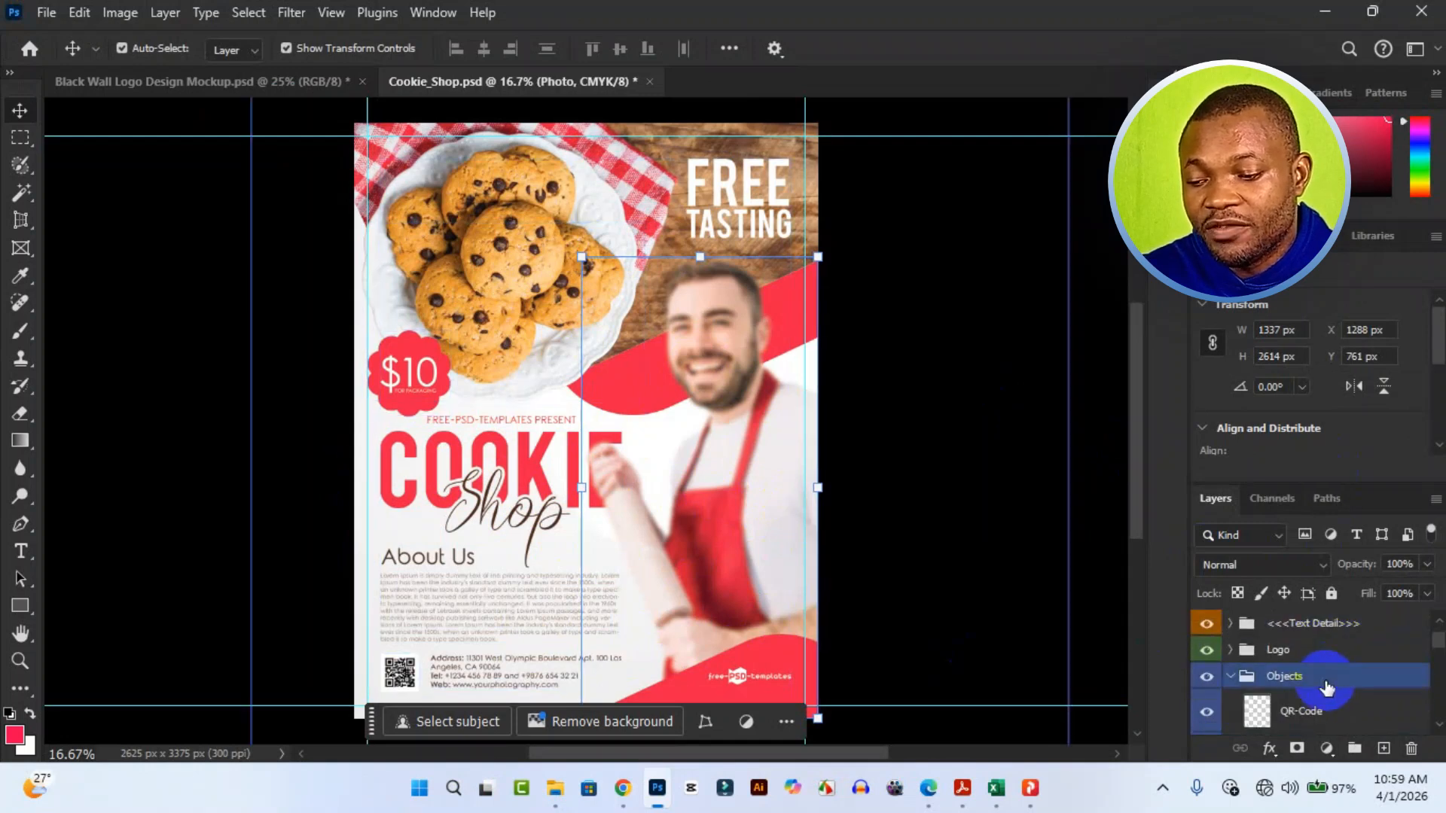
pyautogui.click(1232, 677)
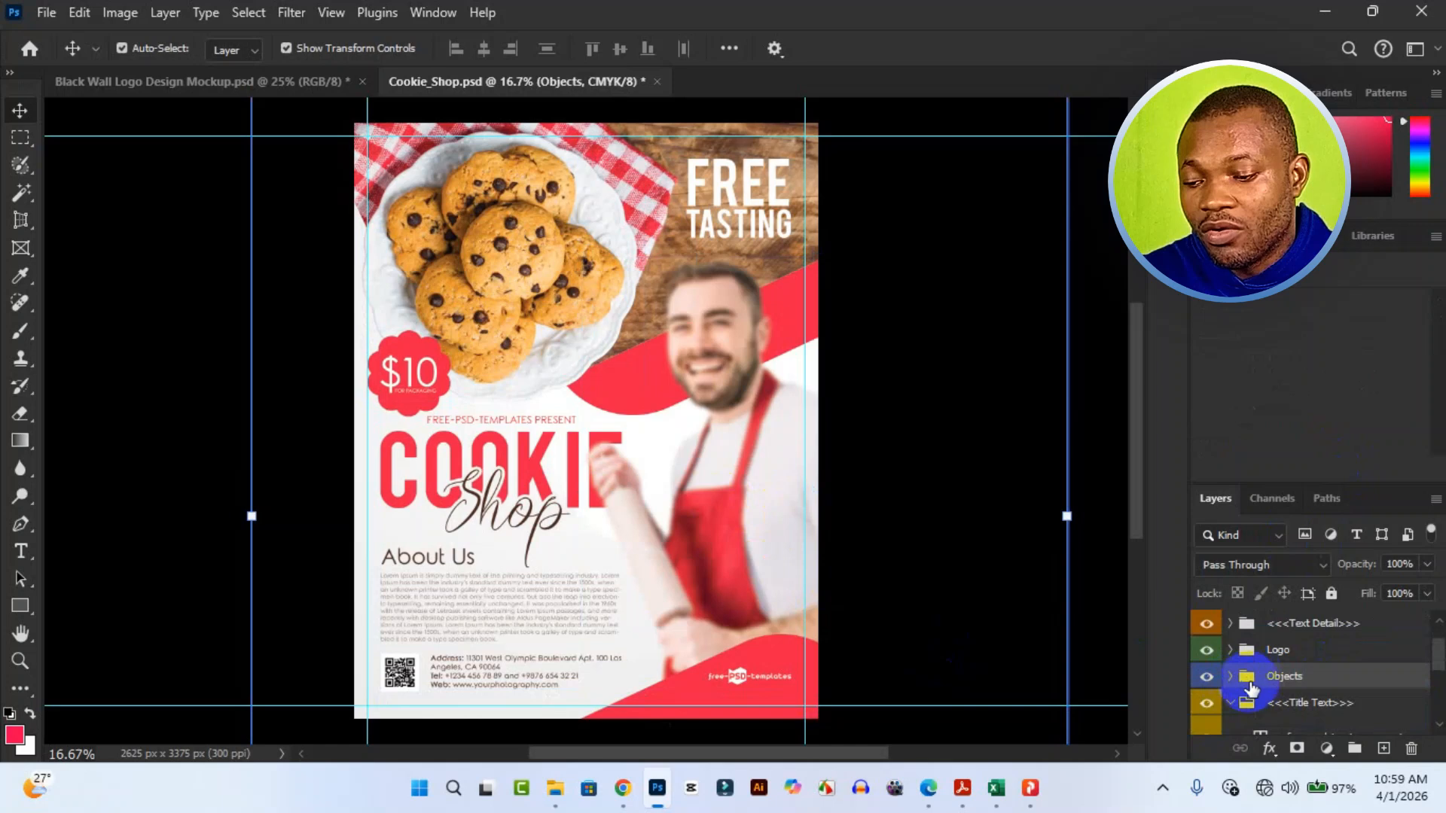
pyautogui.click(1208, 678)
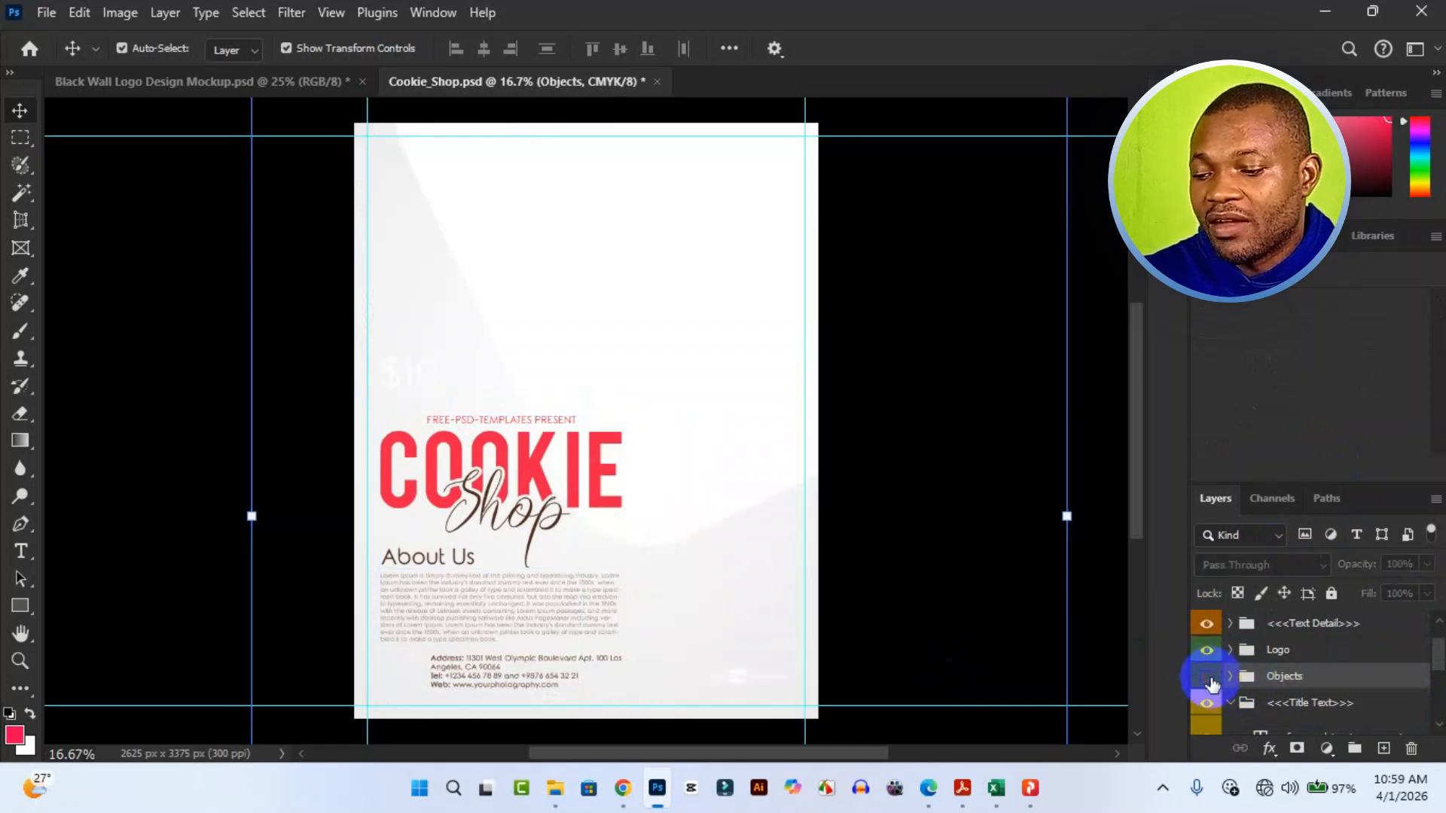
pyautogui.click(1208, 678)
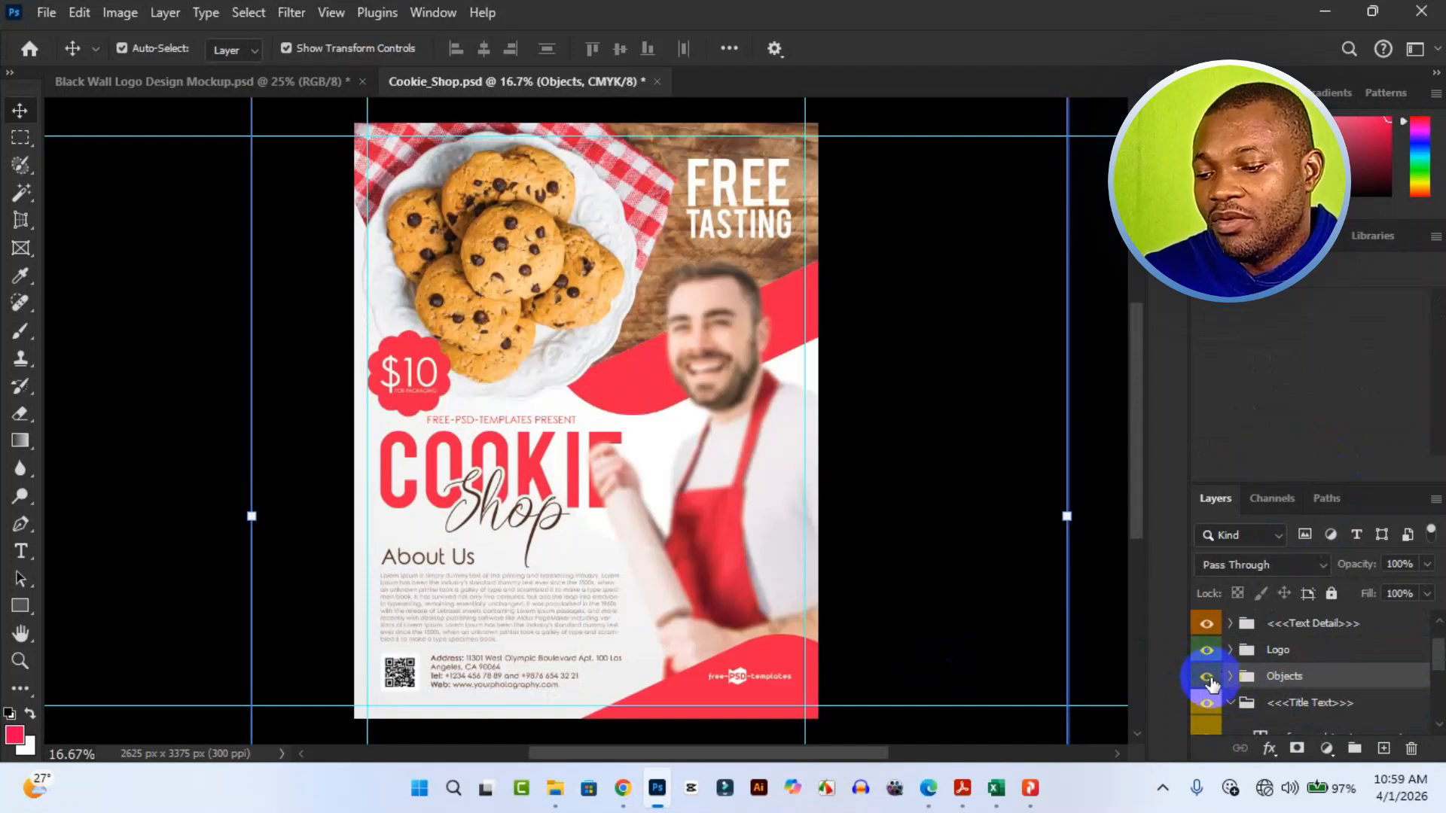
# Select the $10 price text to locate its layer, and collapse the <<<Text Detail>>> group that contains it
pyautogui.click(419, 384)
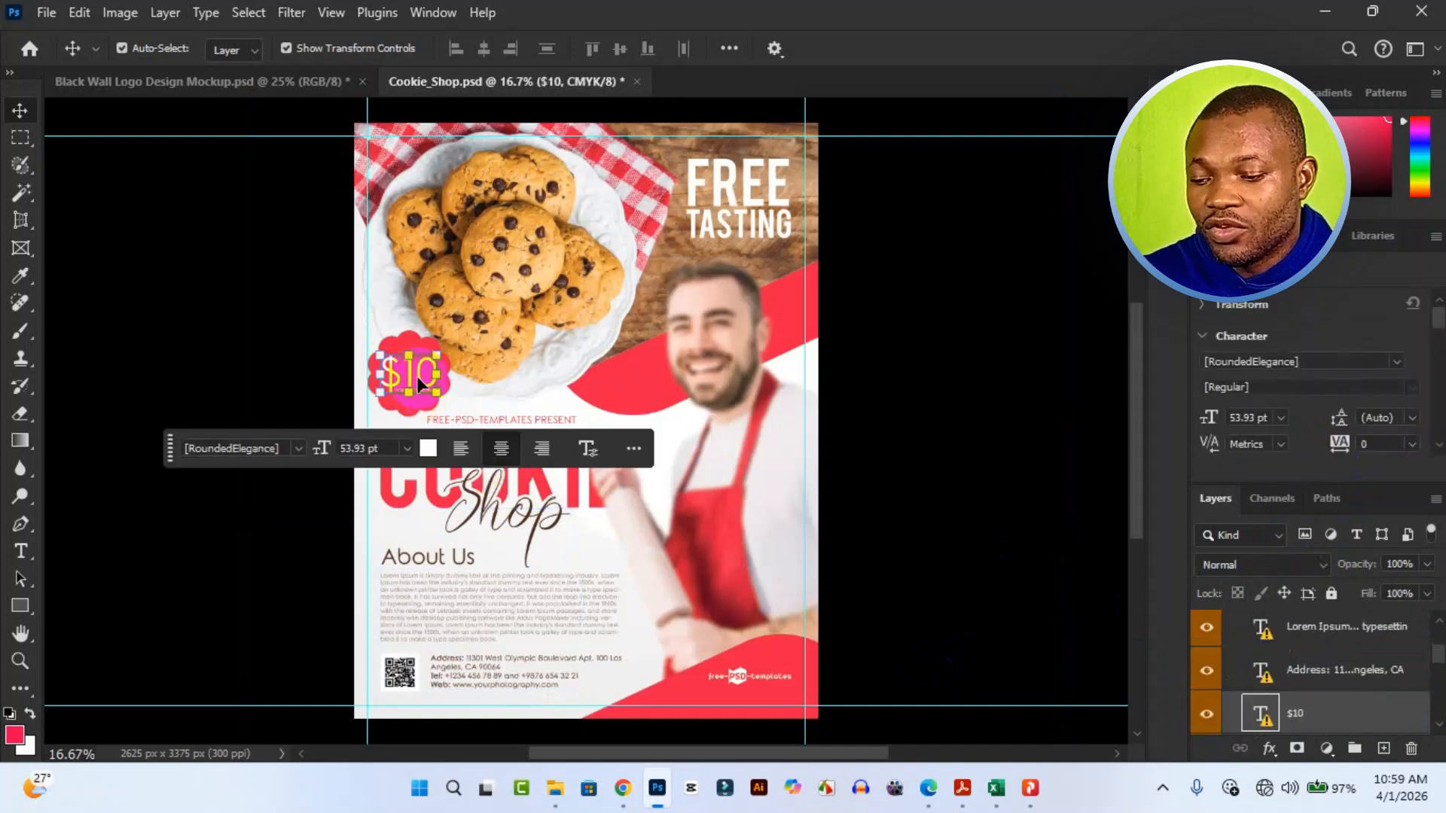
pyautogui.scroll(3, 1309, 671)
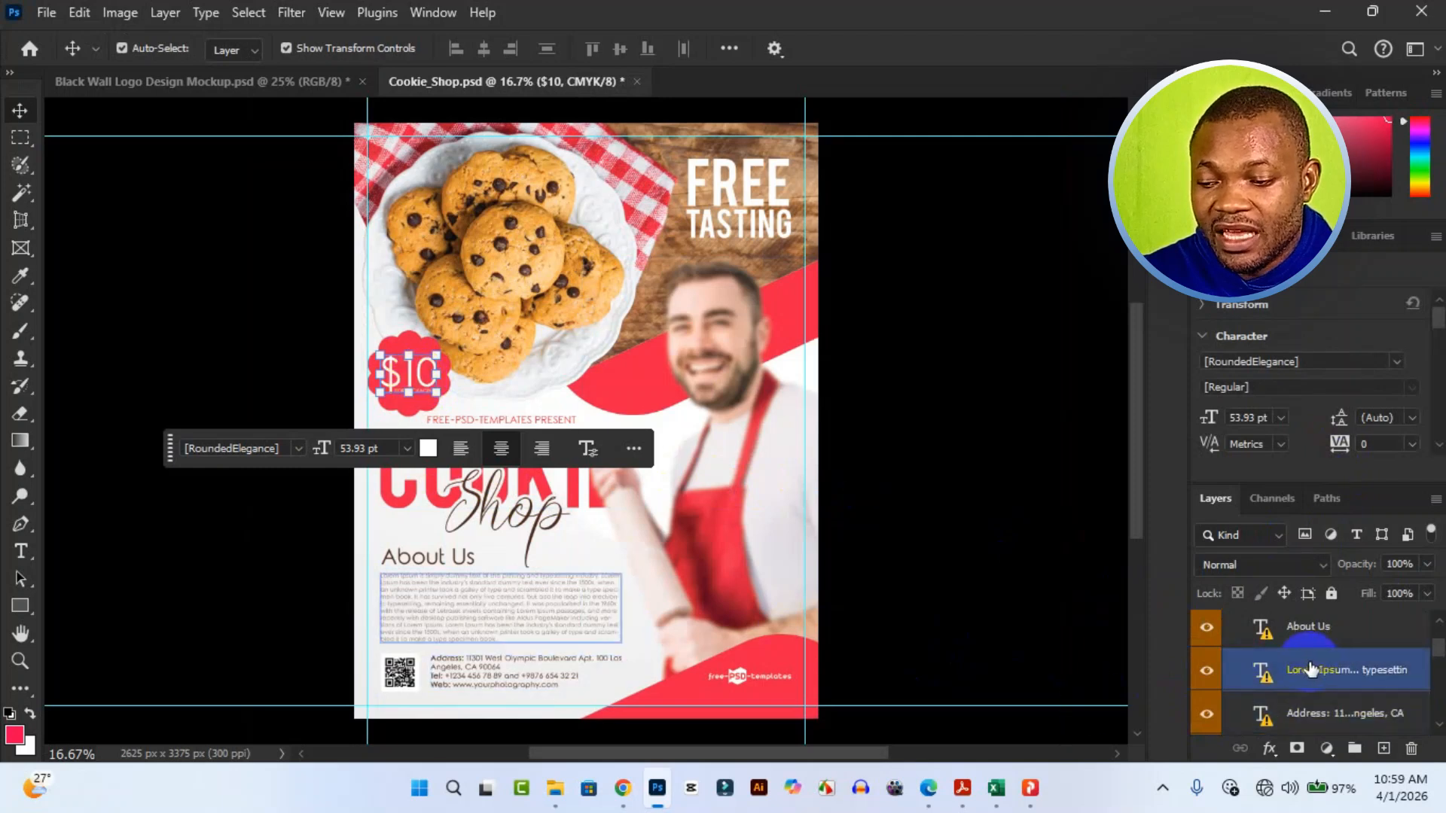
pyautogui.click(1314, 670)
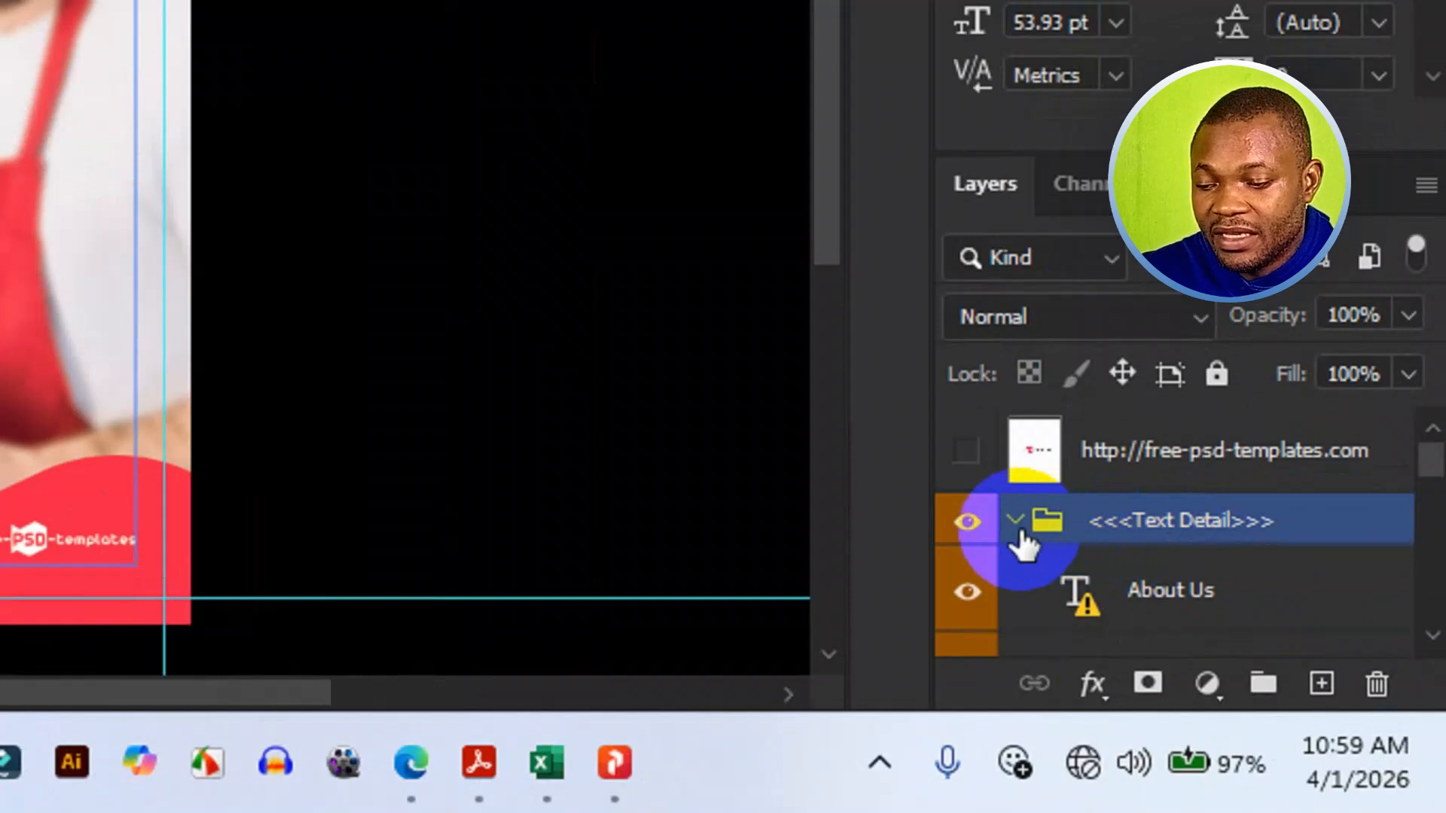
pyautogui.click(1231, 668)
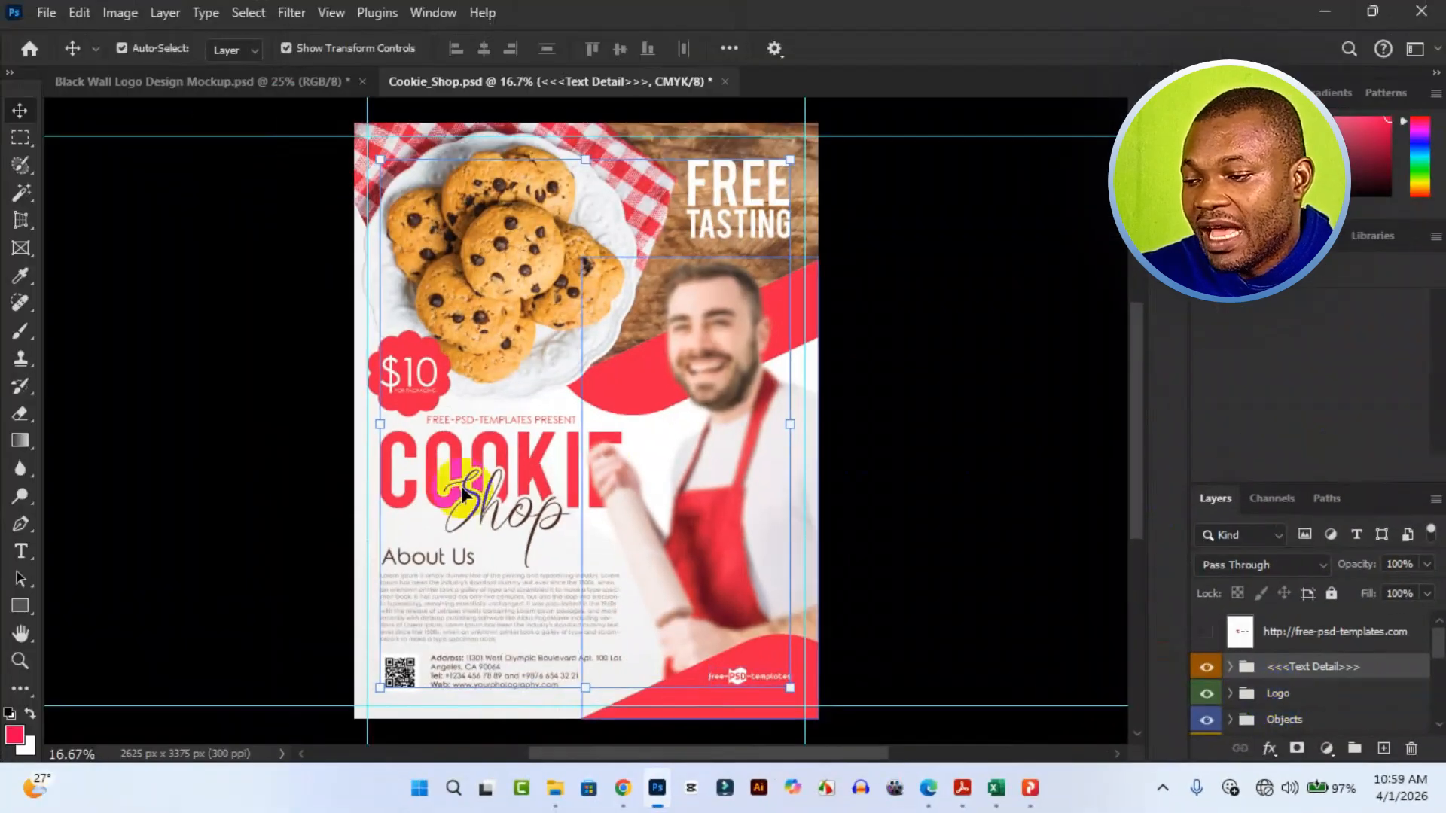
# Select the cookie picture and the FREE TASTING text on the flyer to identify their layers
pyautogui.click(484, 279)
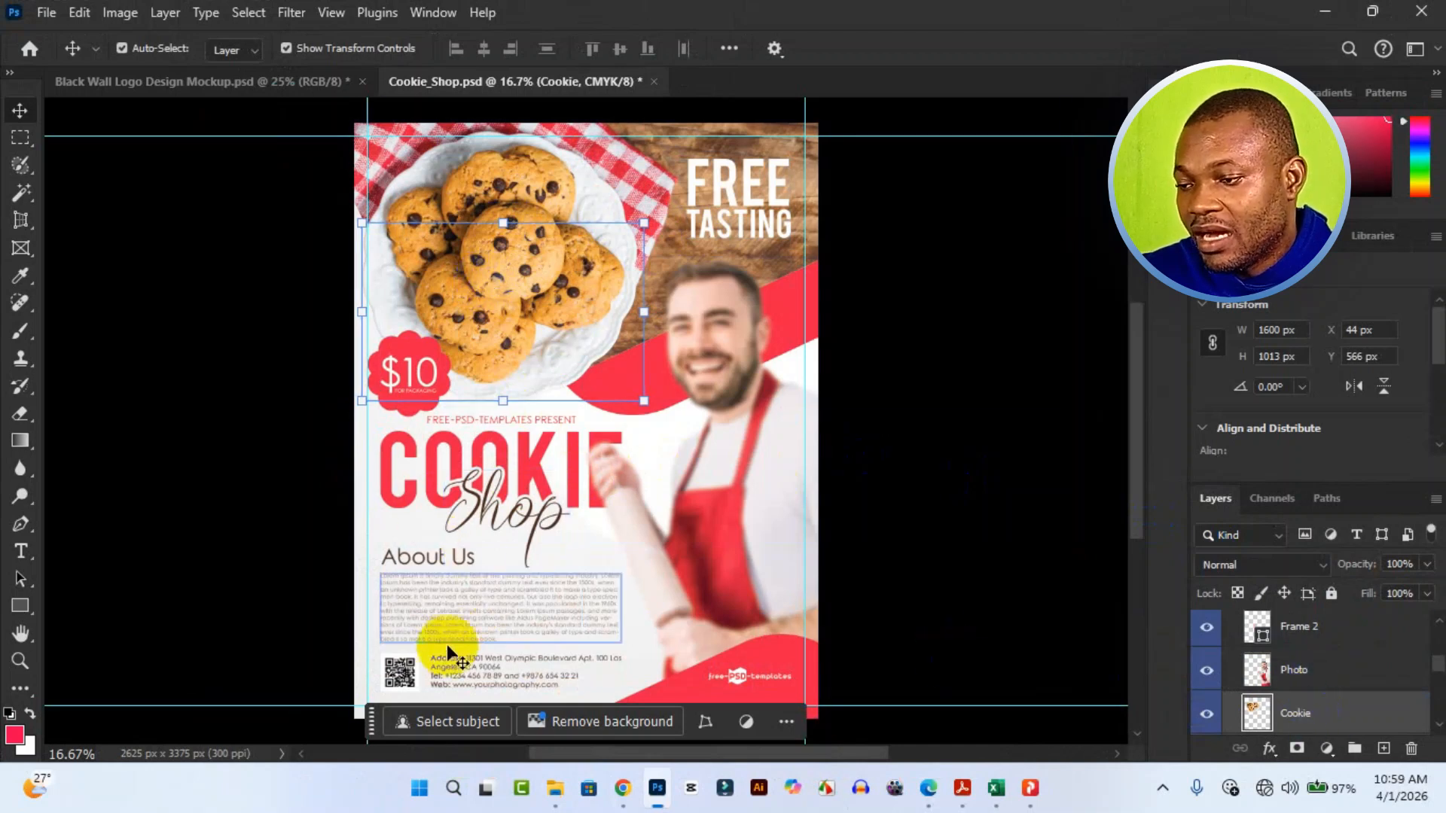
pyautogui.click(737, 202)
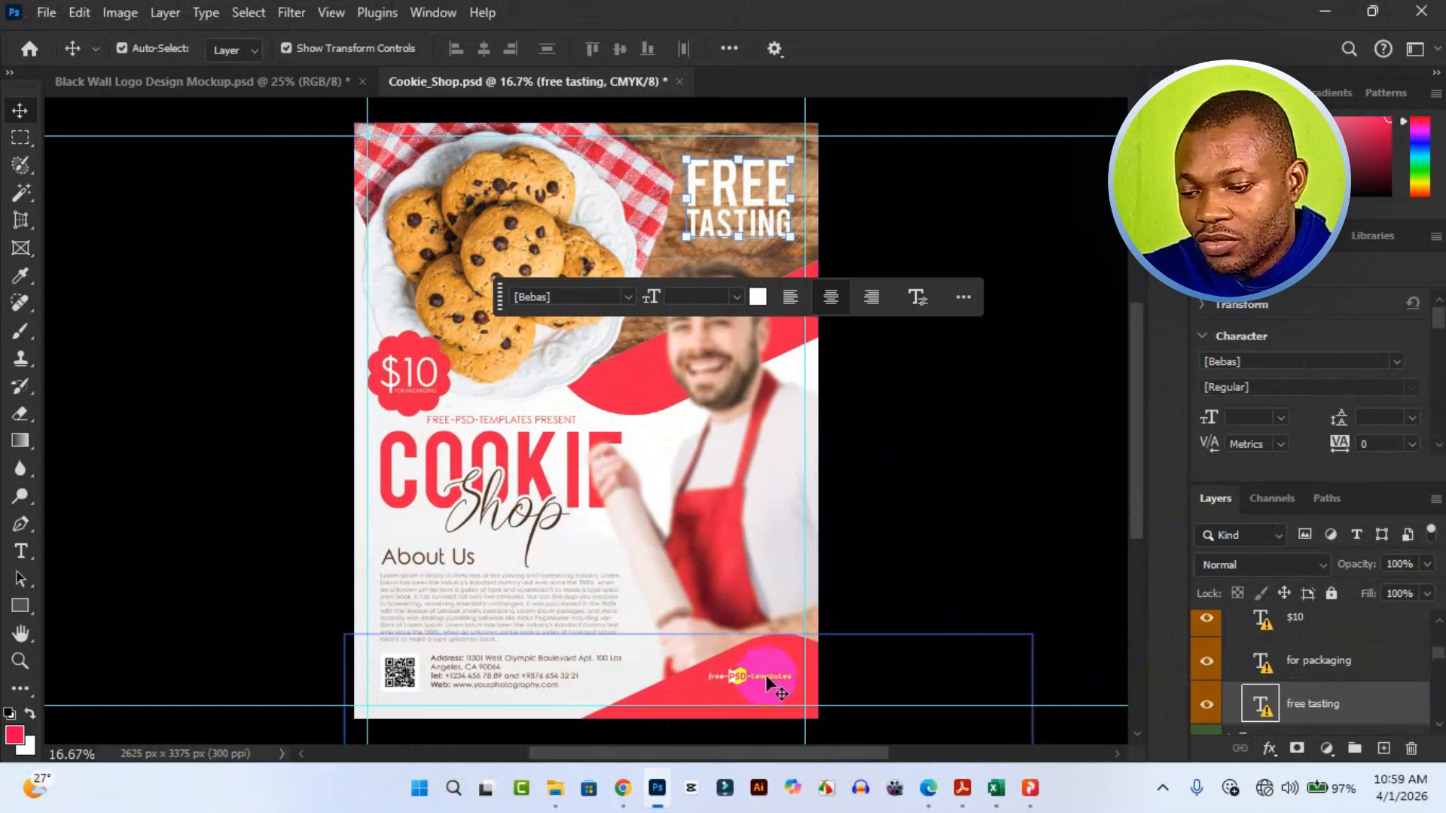
# Collapse the <<<Text Detail>>> and Objects groups so only the flyer's main layer groups are listed
pyautogui.click(1293, 632)
pyautogui.scroll(3, 1293, 635)
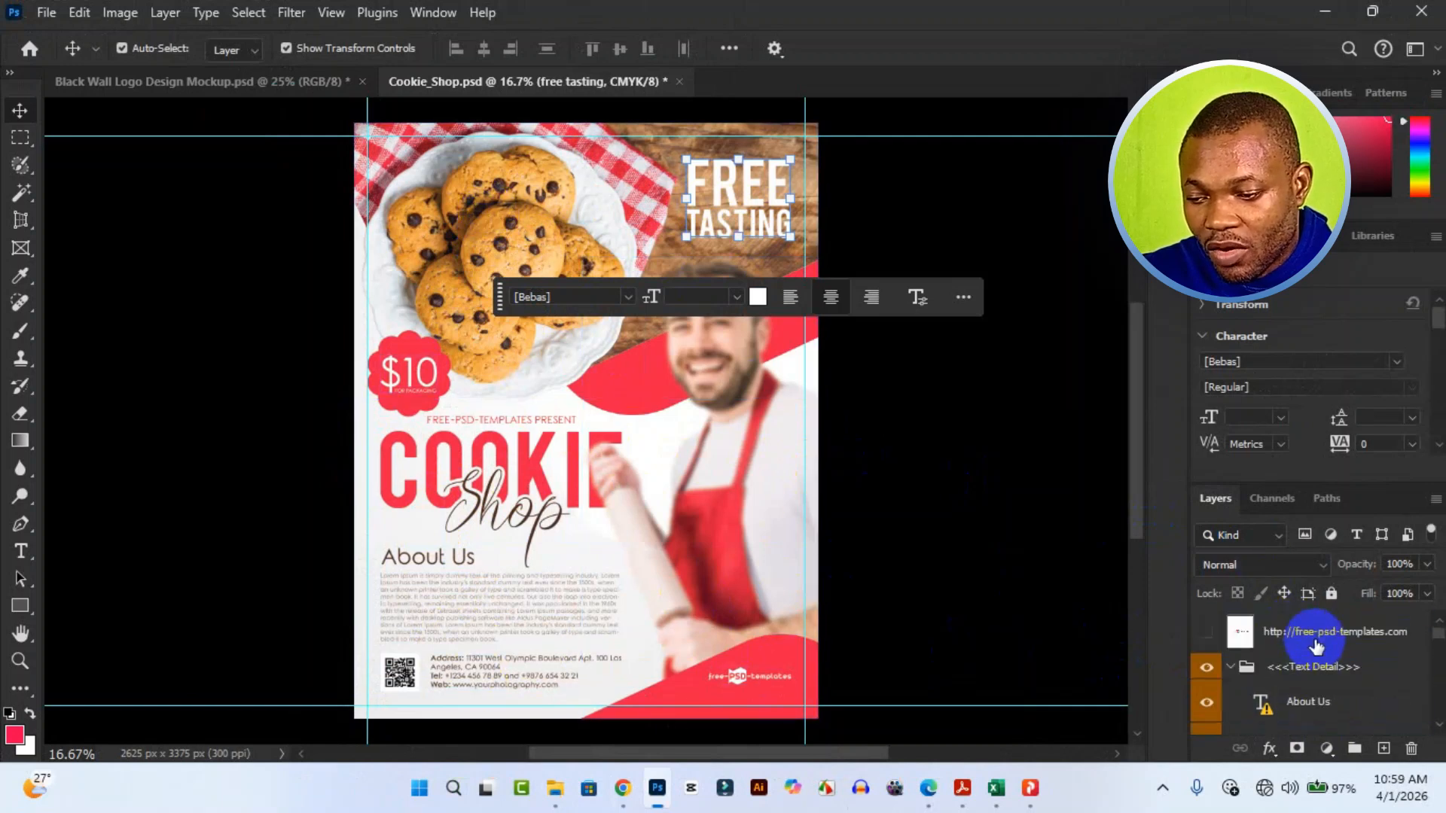
pyautogui.click(1246, 666)
pyautogui.click(1230, 667)
pyautogui.click(1239, 719)
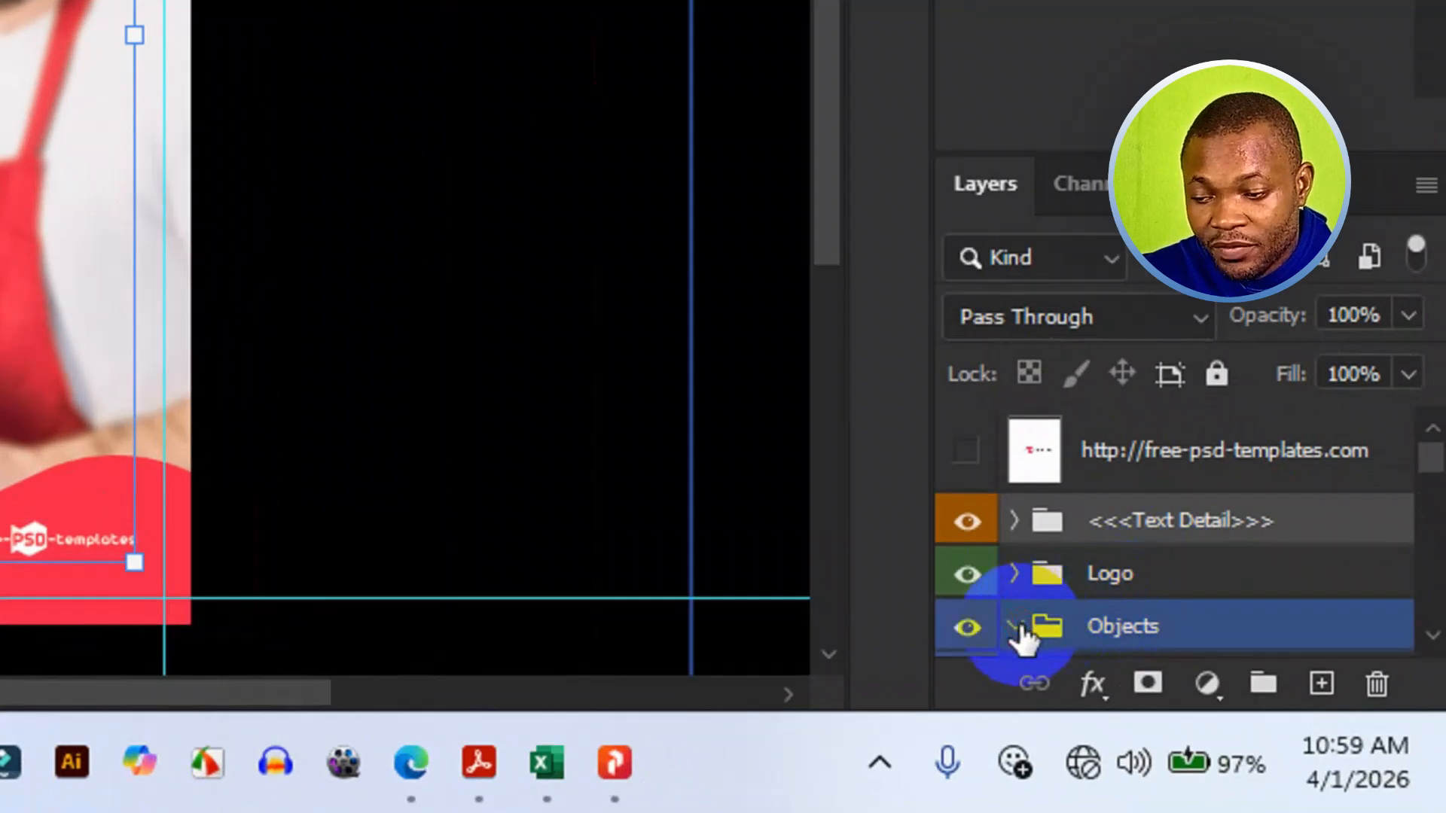
pyautogui.click(1021, 626)
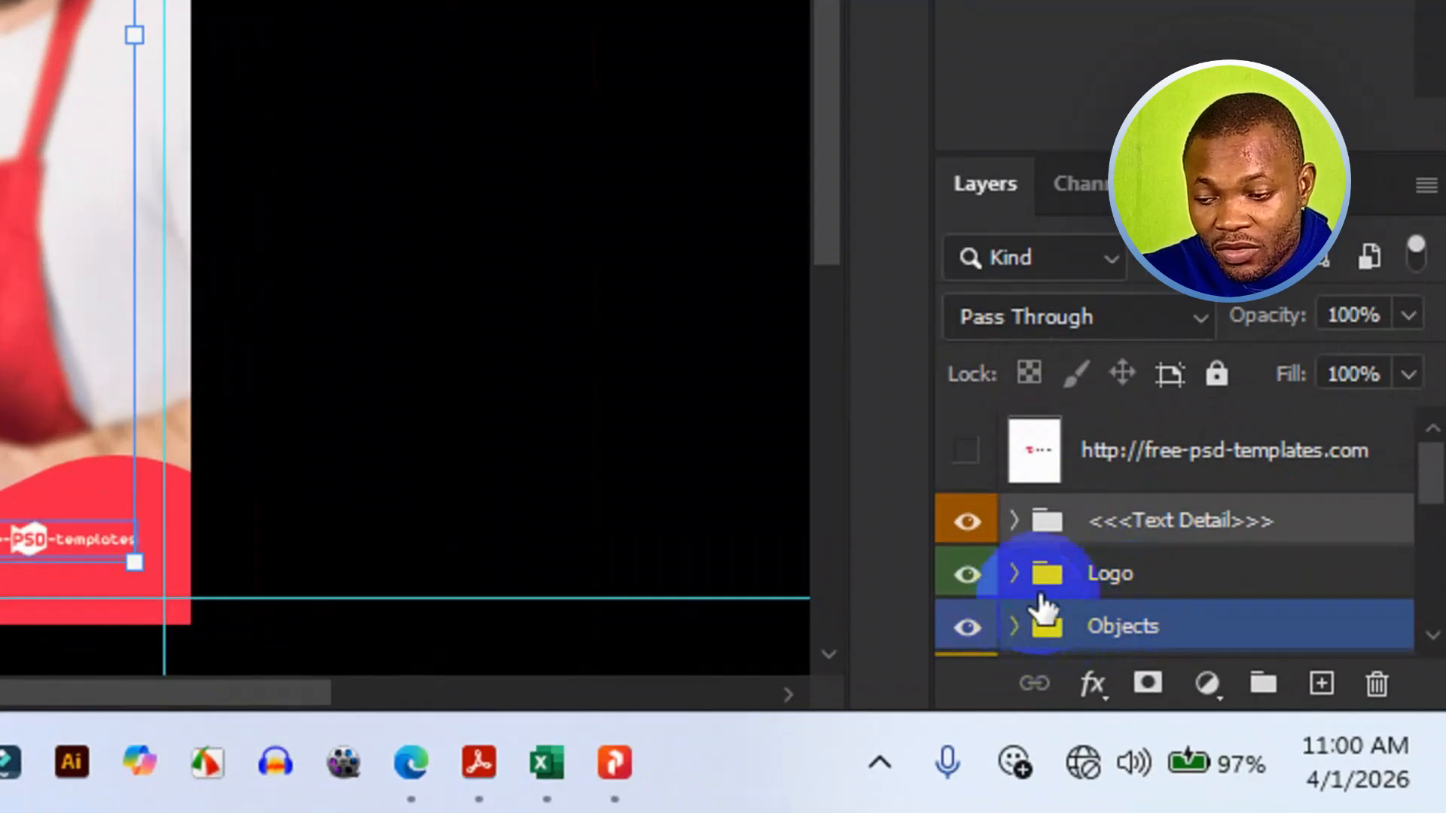
# Expand the Logo group, check its logo layer by switching visibility off and on, and delete the Logo group
pyautogui.scroll(-3, 1092, 579)
pyautogui.click(1017, 424)
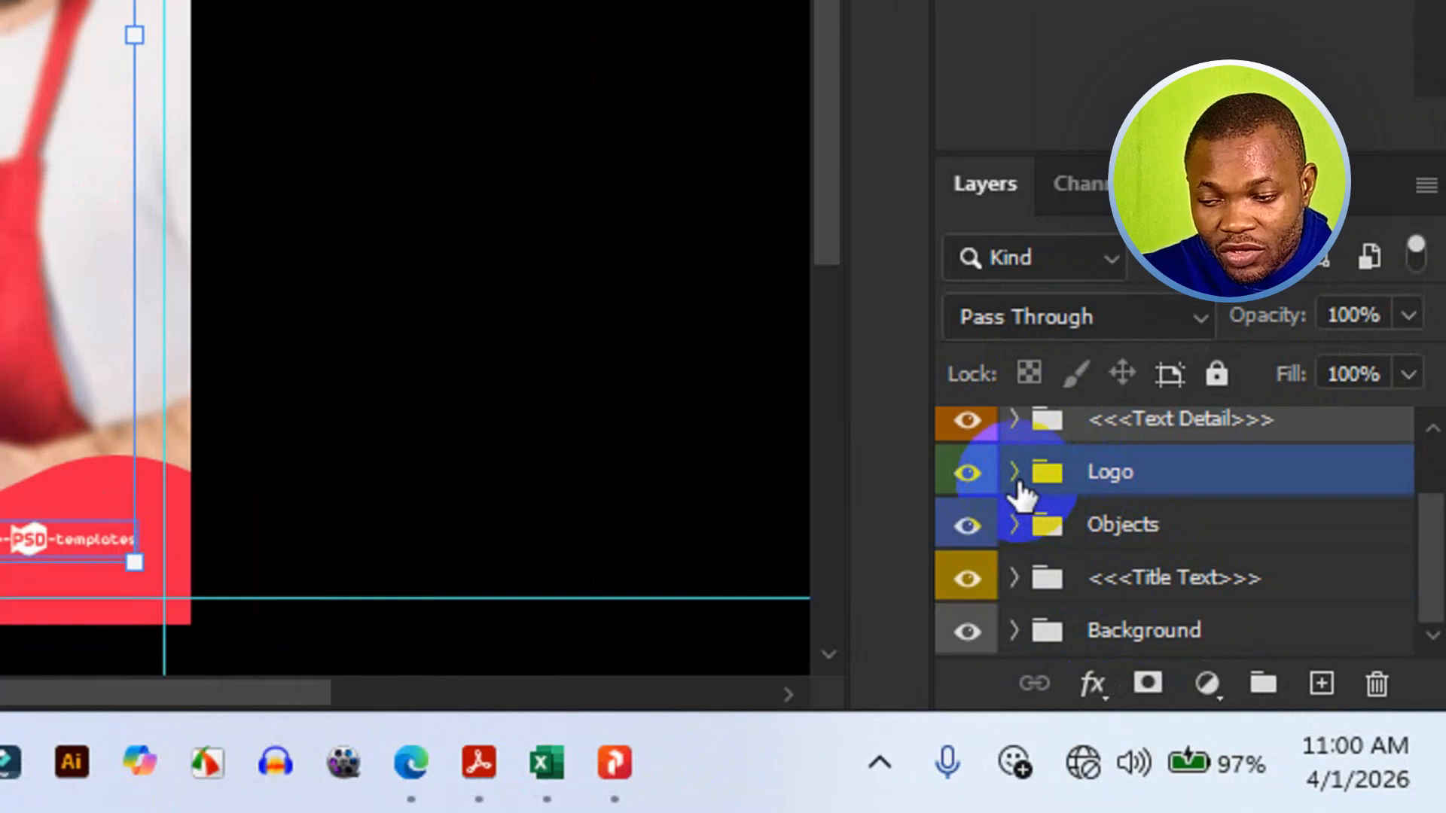
pyautogui.click(1014, 474)
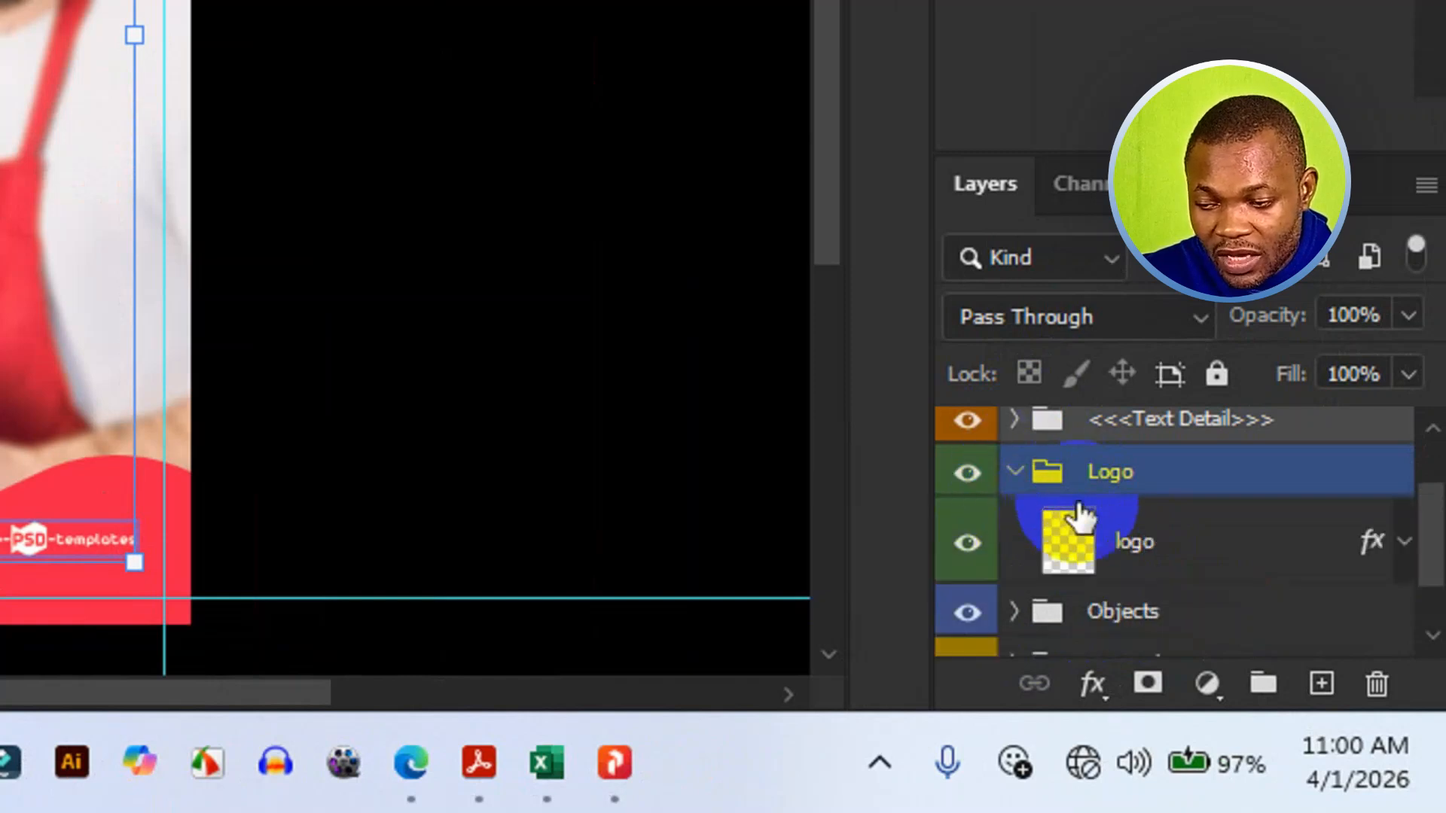
pyautogui.click(1052, 559)
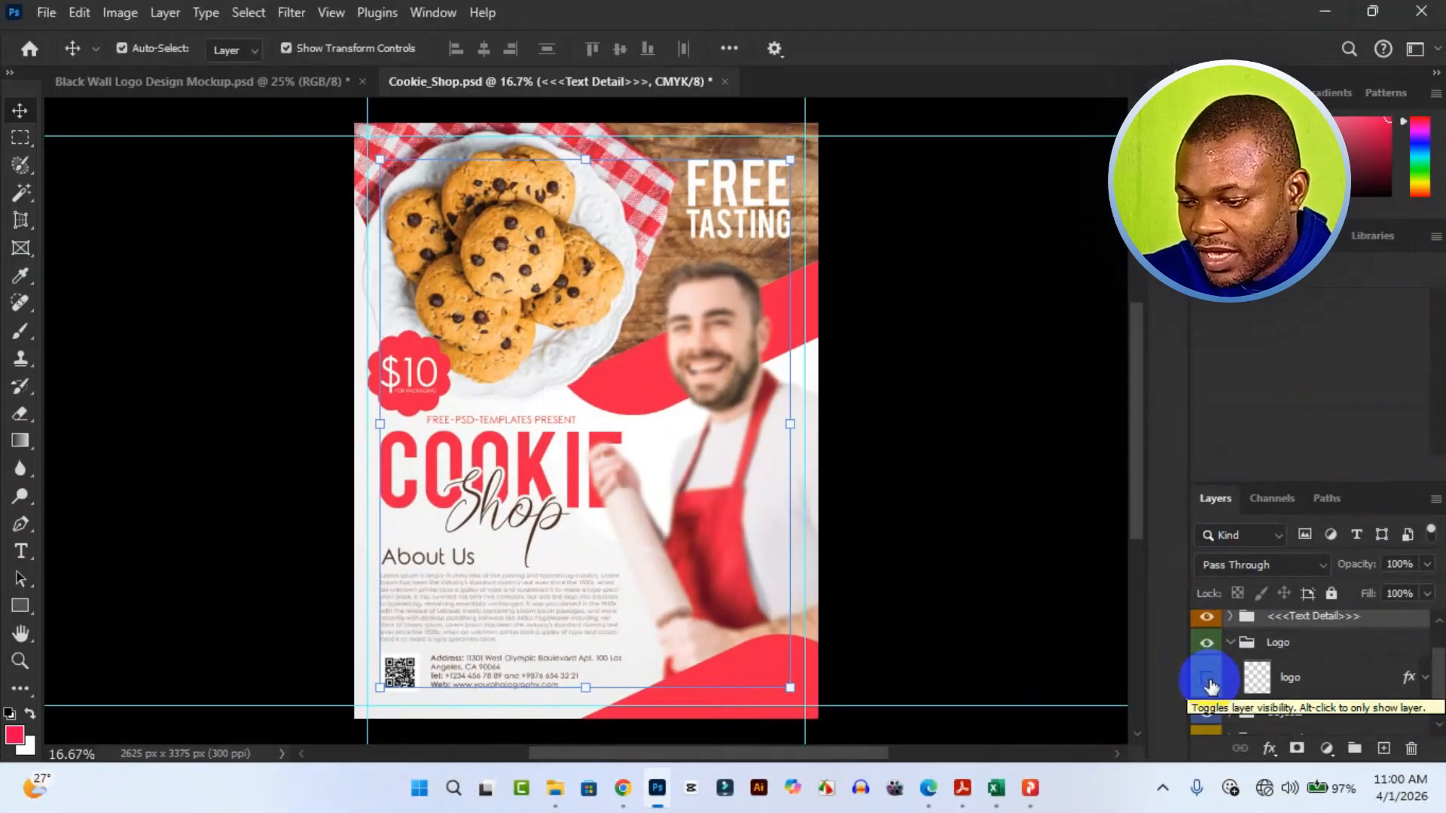
pyautogui.click(1208, 680)
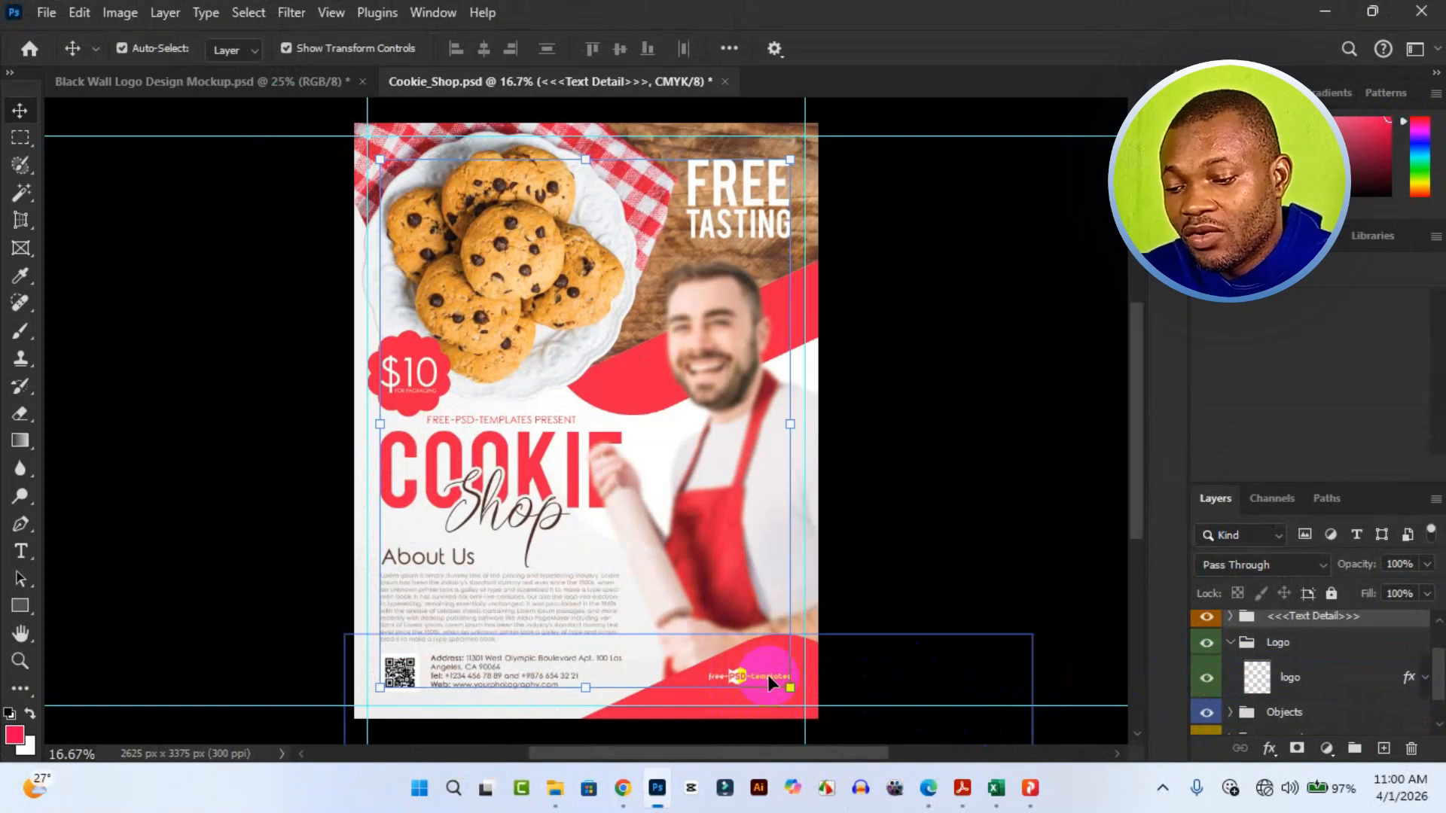
pyautogui.click(1272, 642)
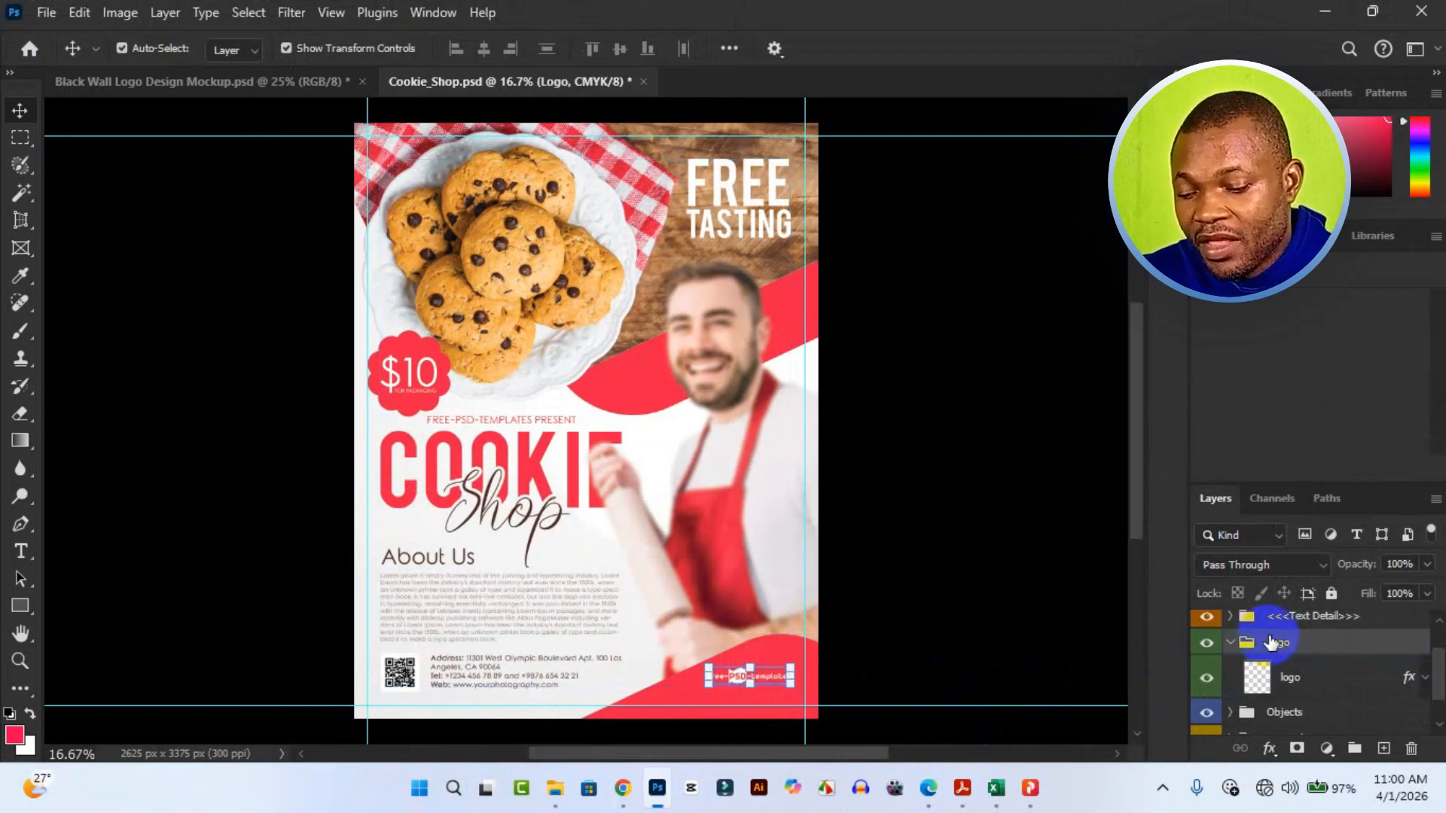
pyautogui.press('Delete')
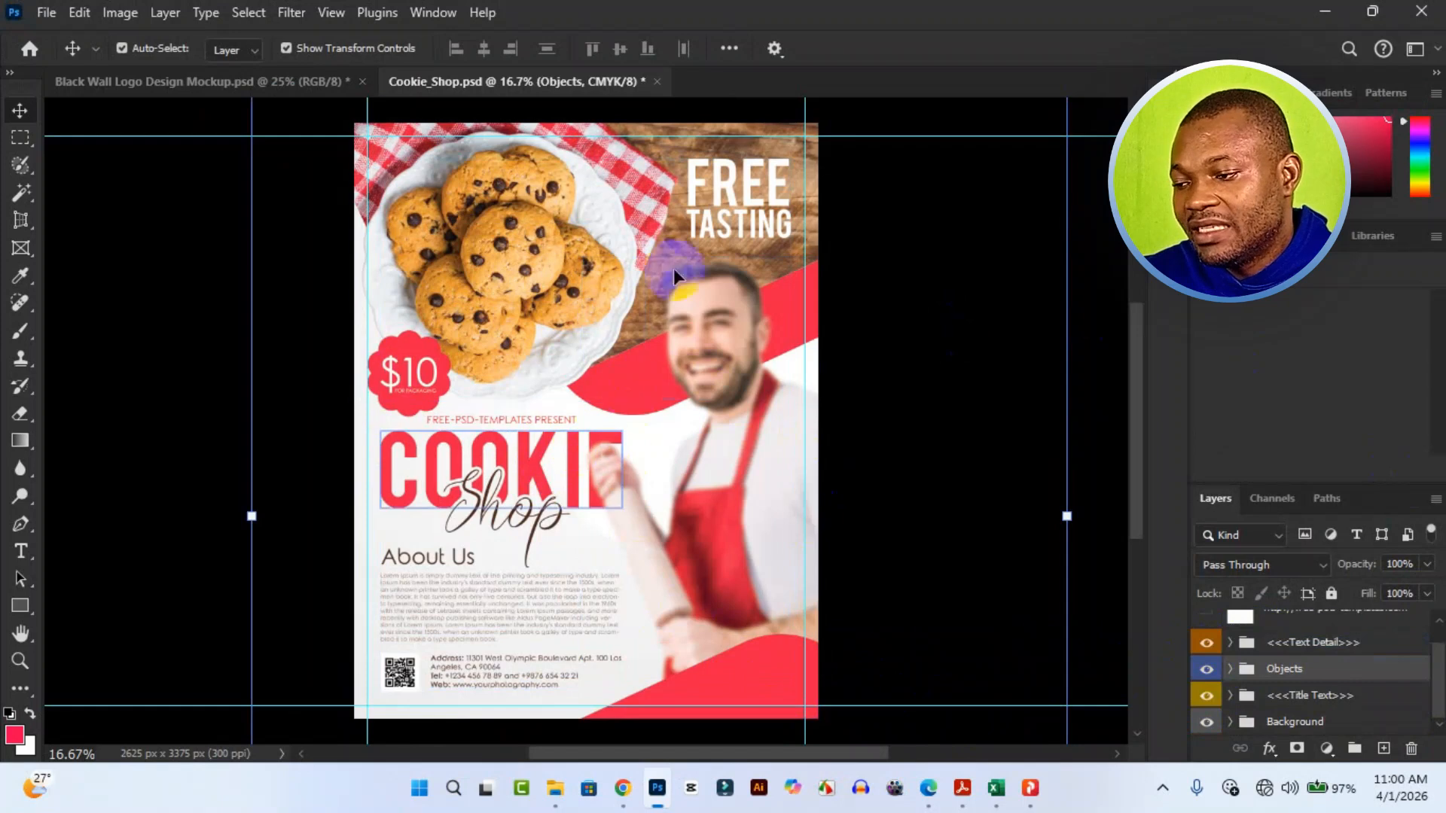
# Select the cookie picture on the flyer and switch the Cookie and Photo layers off and on to identify them
pyautogui.click(512, 282)
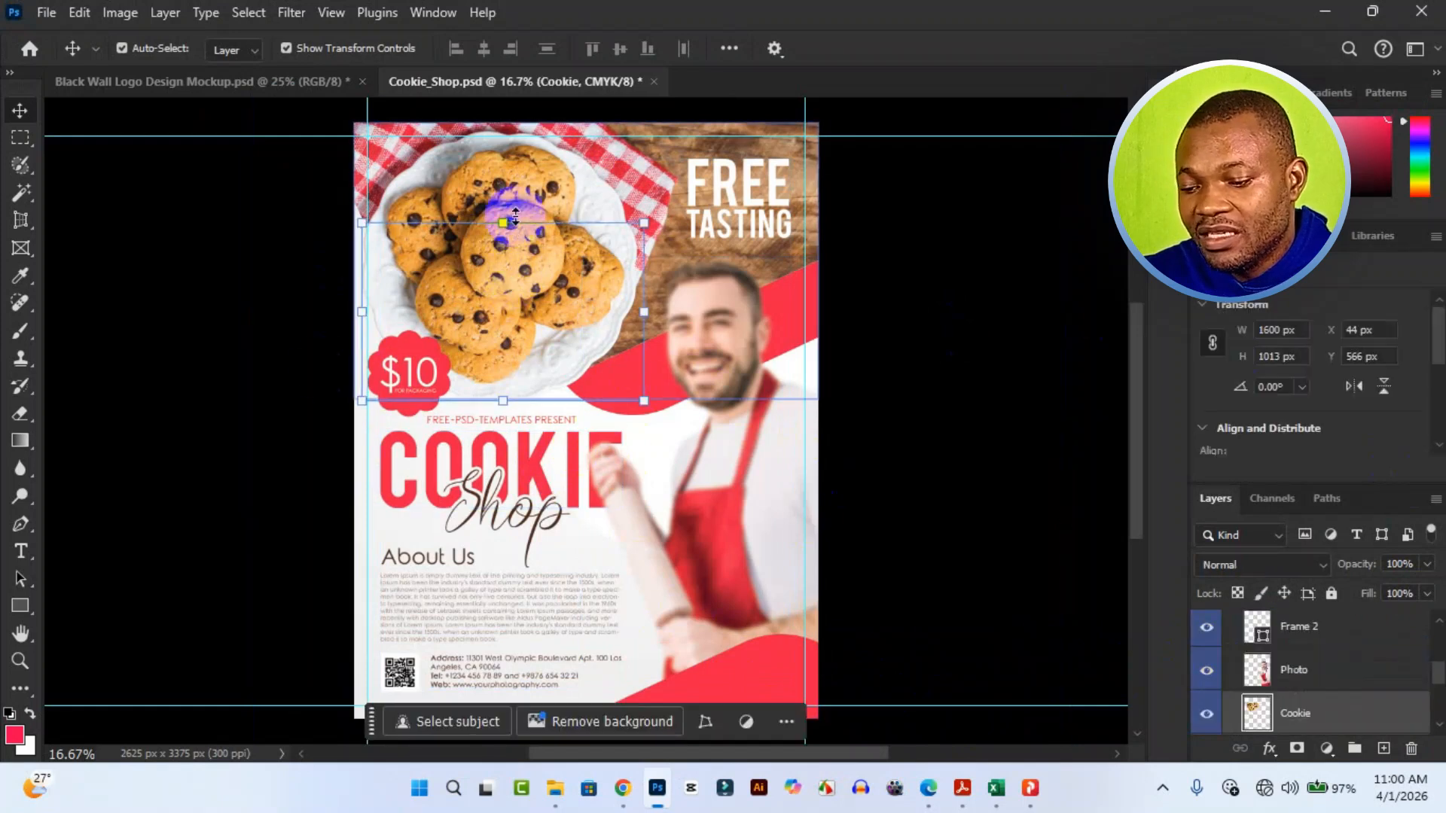
pyautogui.click(1207, 715)
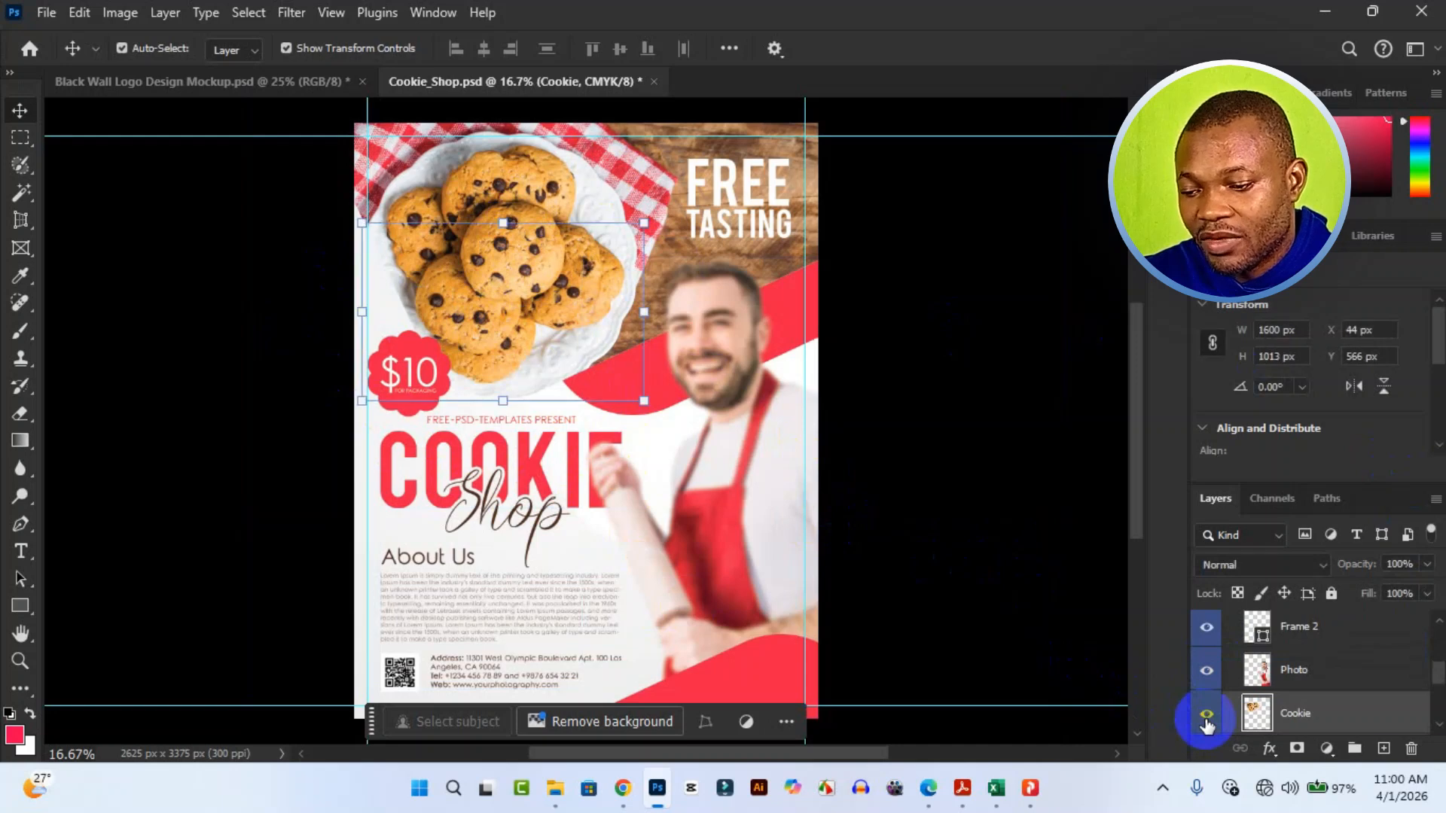
pyautogui.click(1208, 681)
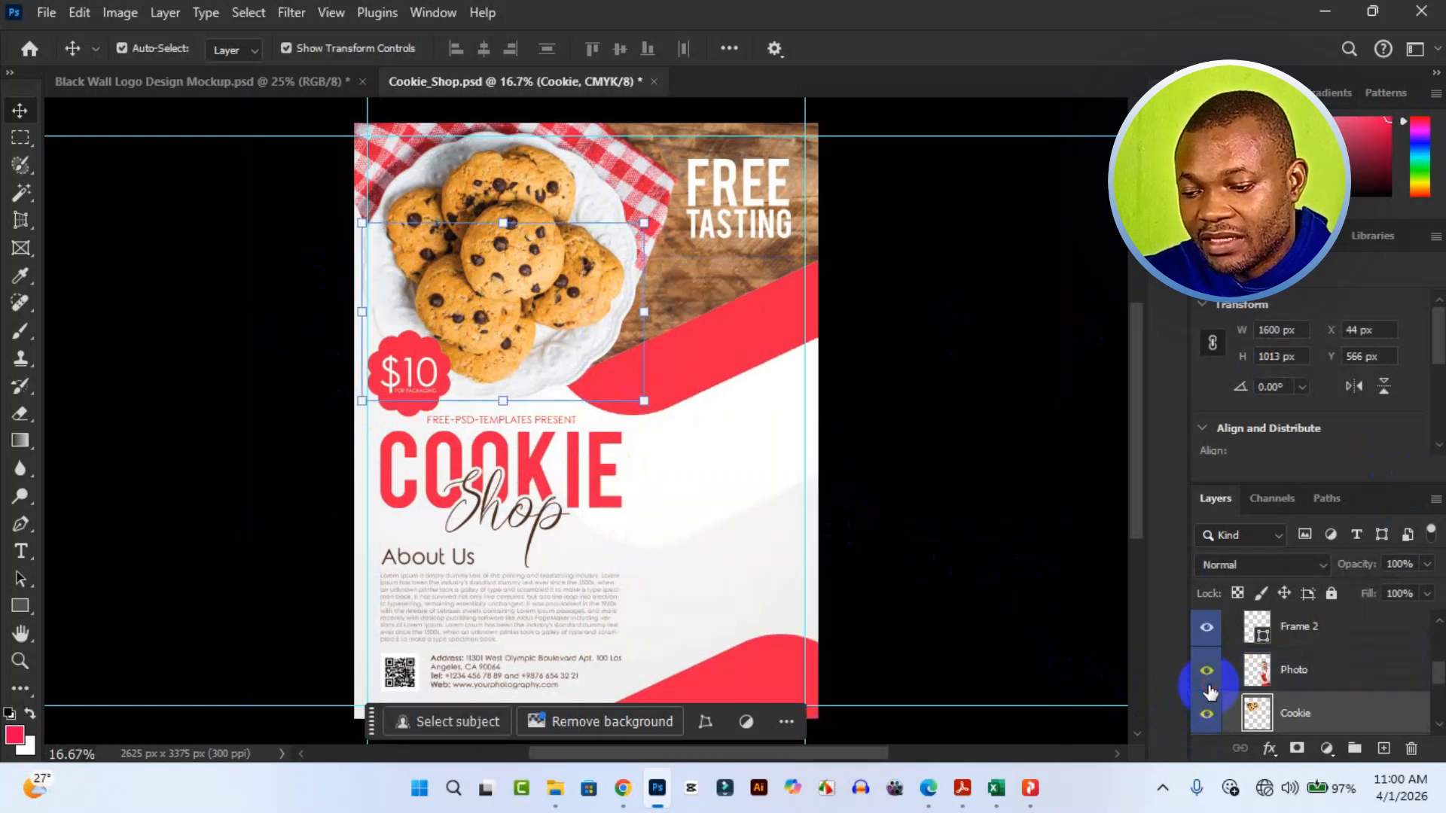
pyautogui.click(1209, 687)
# Check the clipped Photo - Right click >>> Edit Content layer by toggling its visibility, and open its smart object contents
pyautogui.scroll(-2, 1208, 681)
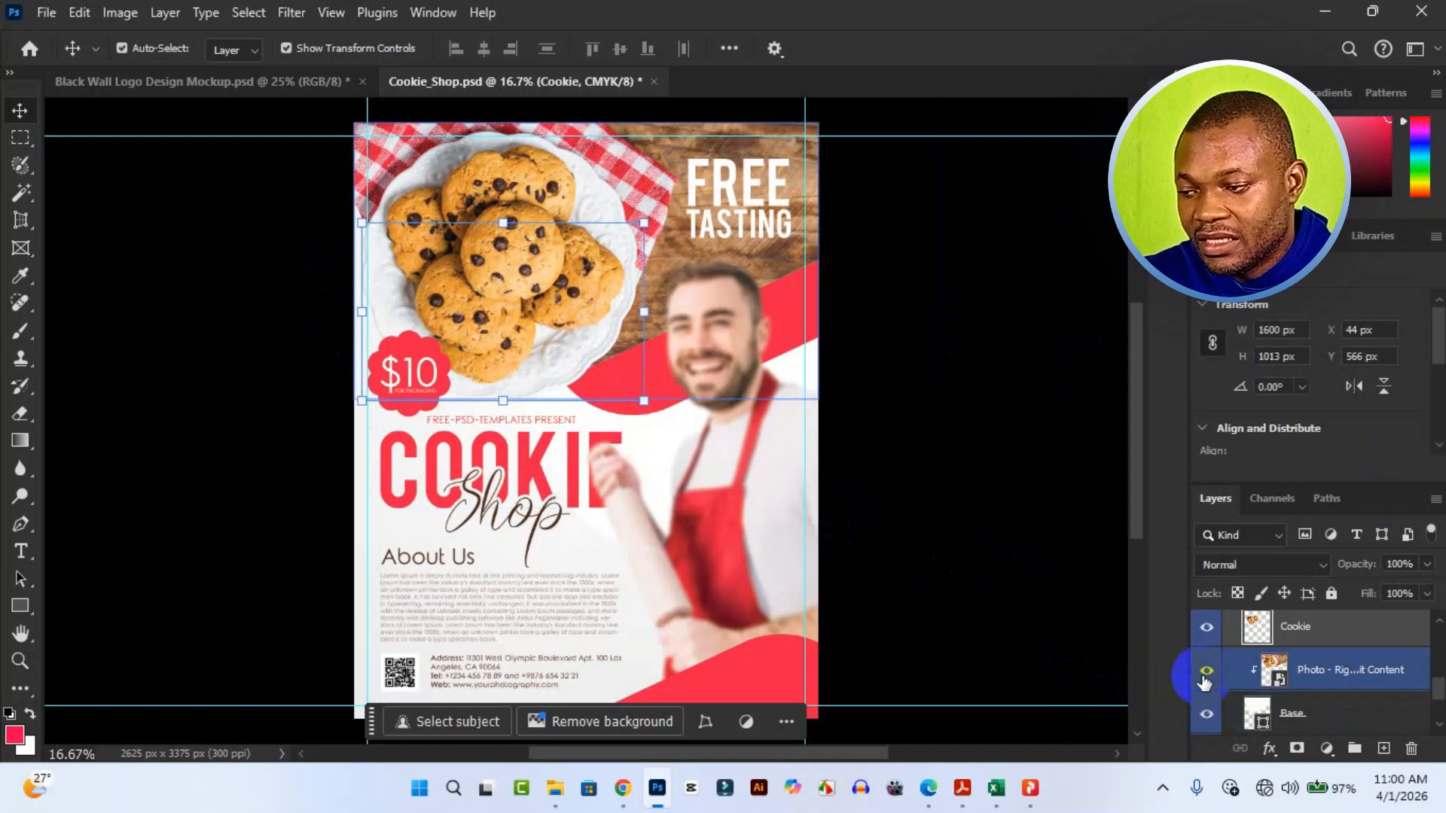
pyautogui.click(1206, 678)
pyautogui.click(1205, 681)
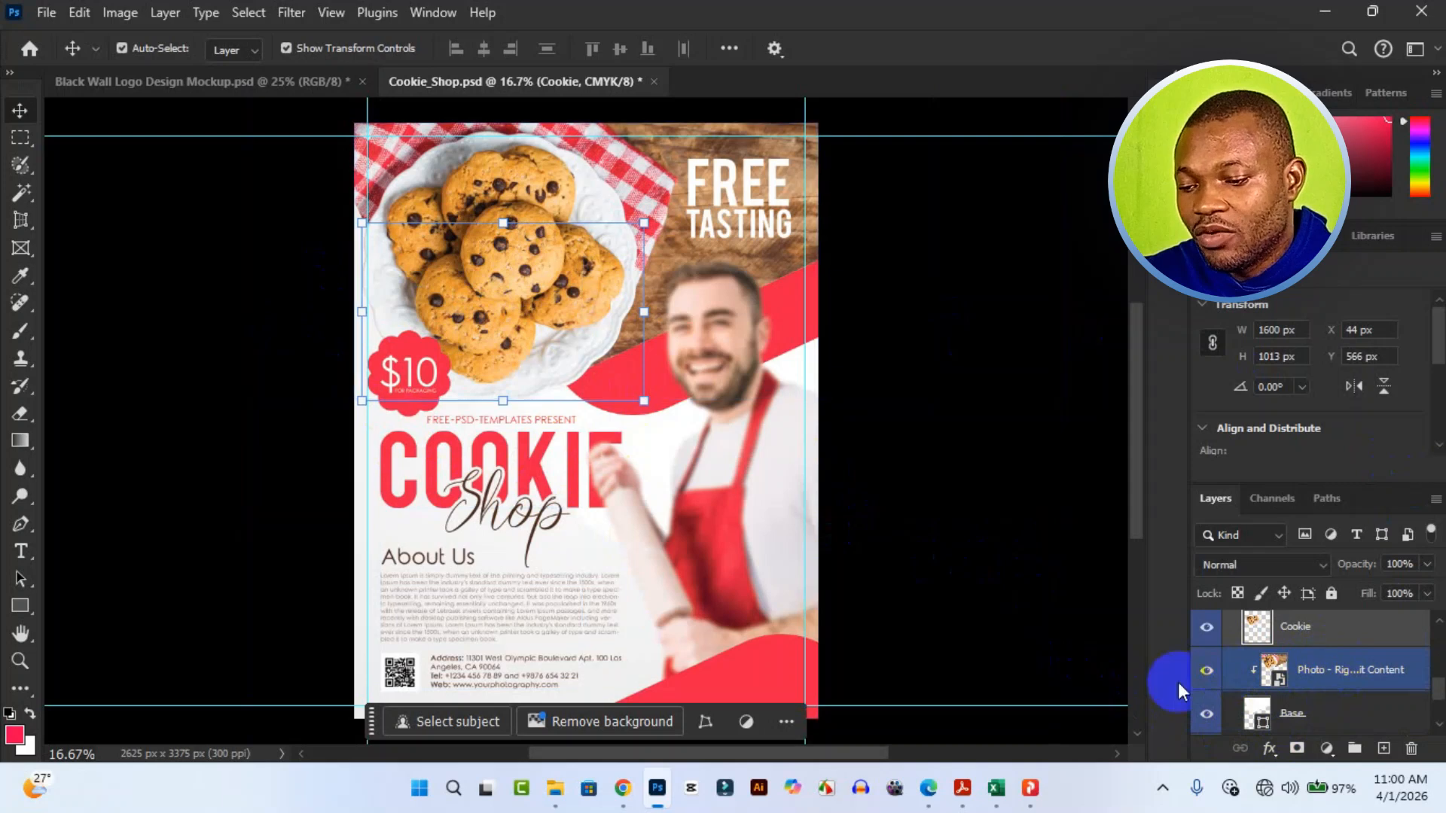
pyautogui.click(1204, 678)
pyautogui.click(1203, 678)
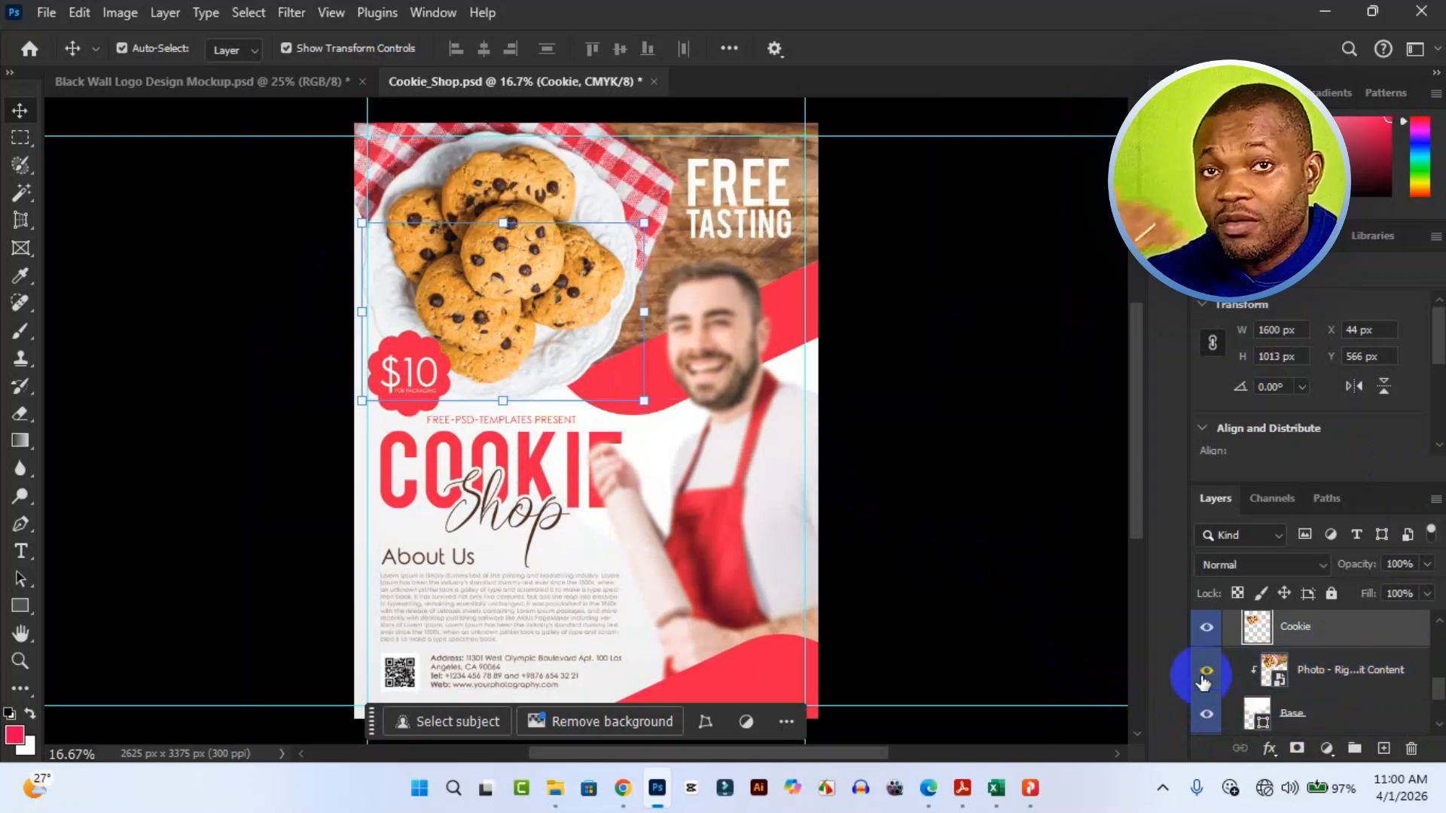
pyautogui.click(1203, 676)
pyautogui.click(1204, 676)
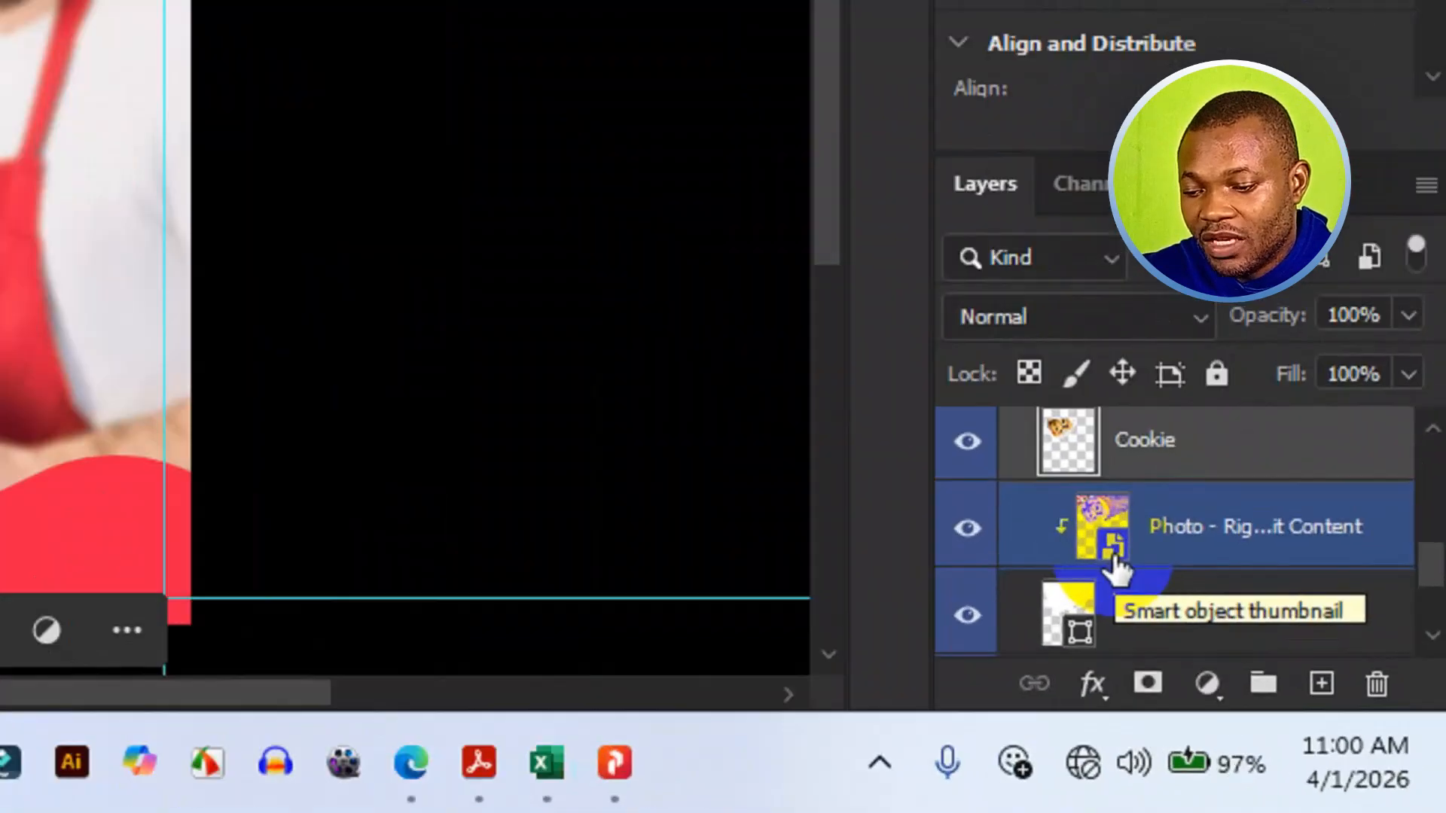
pyautogui.click(1114, 559)
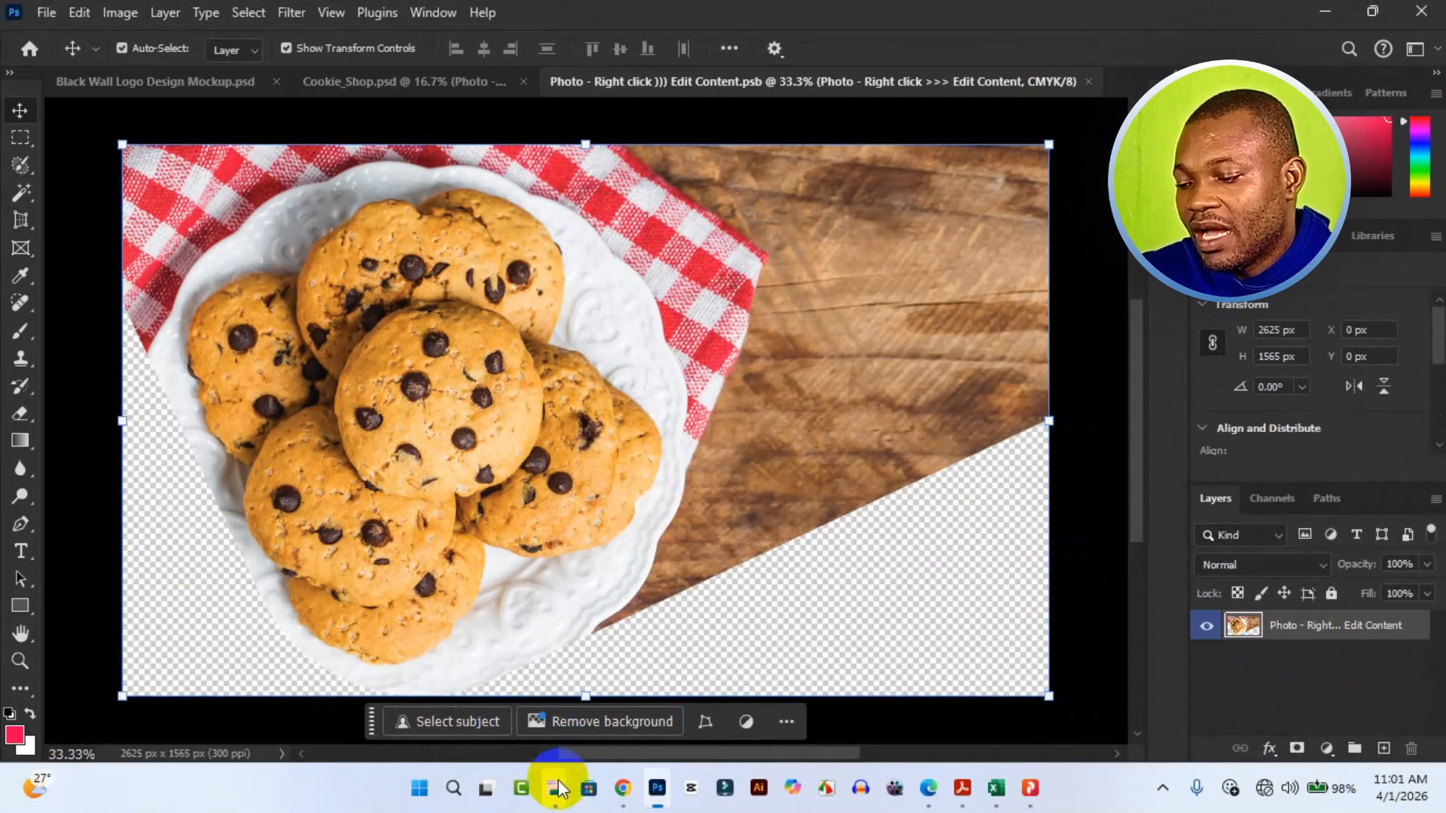
# Switch to File Explorer, browse the Downloads folder for a replacement image, and shrink the window so the Photoshop canvas shows behind it
pyautogui.moveTo(558, 787)
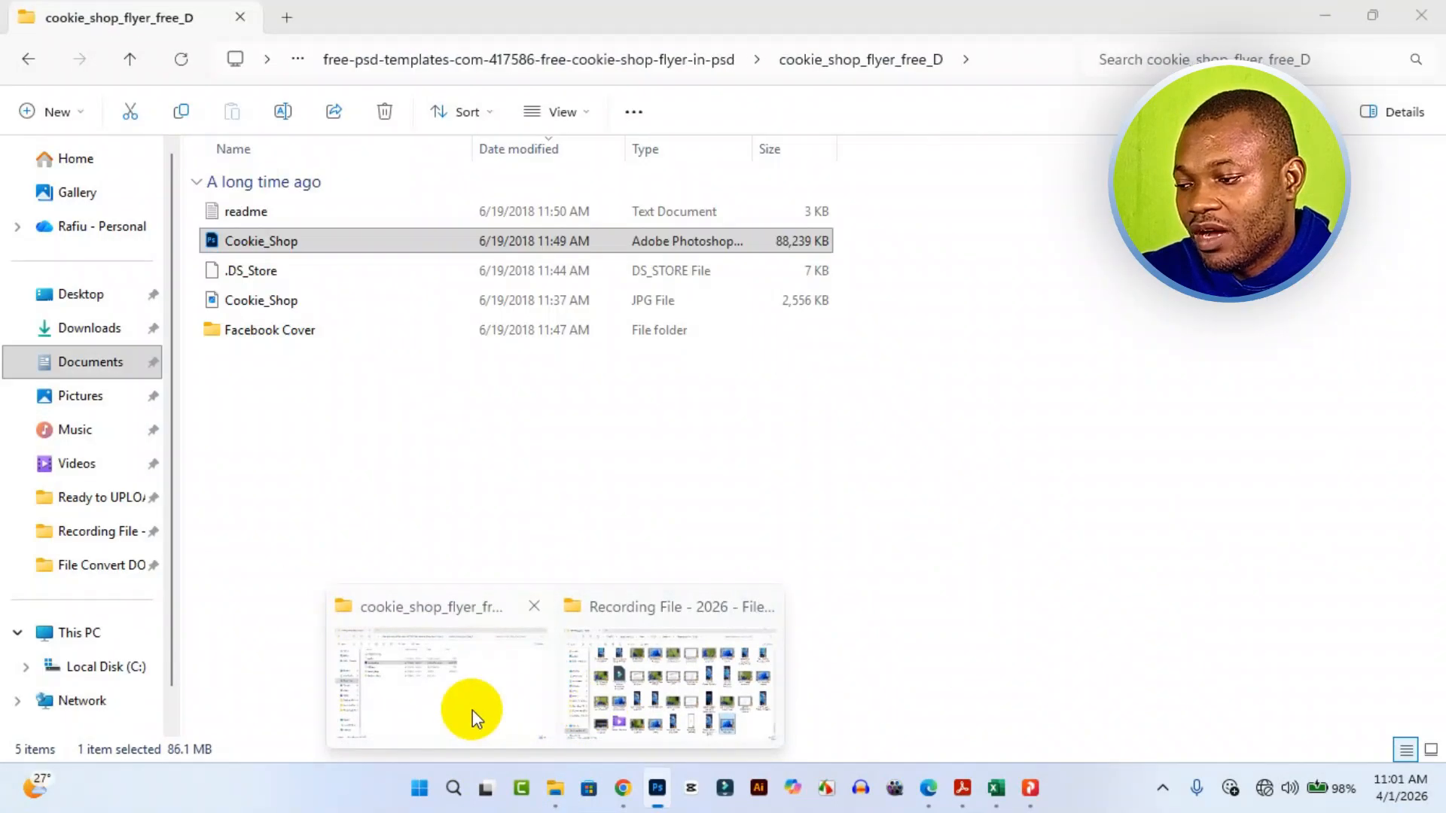
pyautogui.click(472, 711)
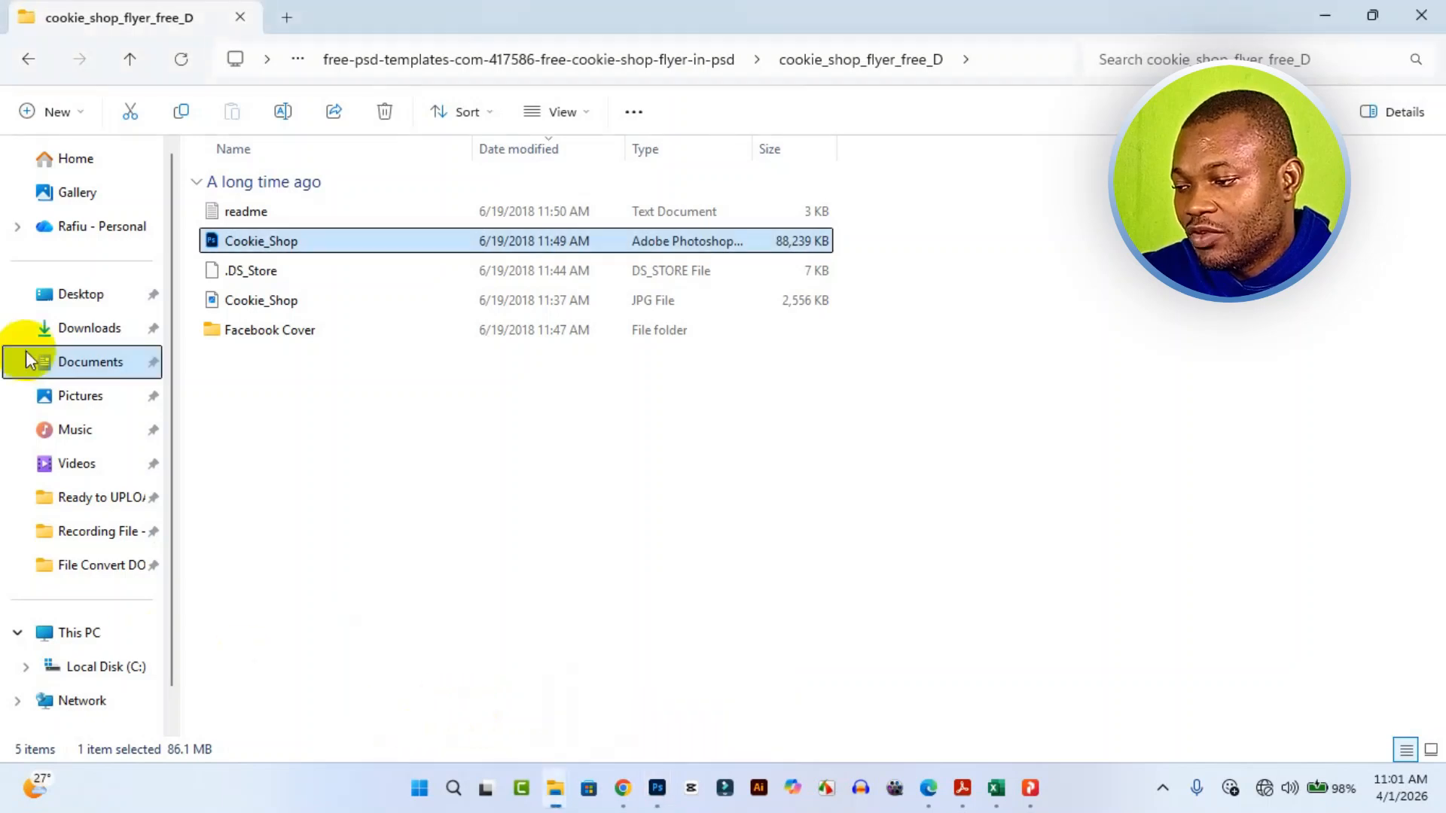
pyautogui.click(69, 334)
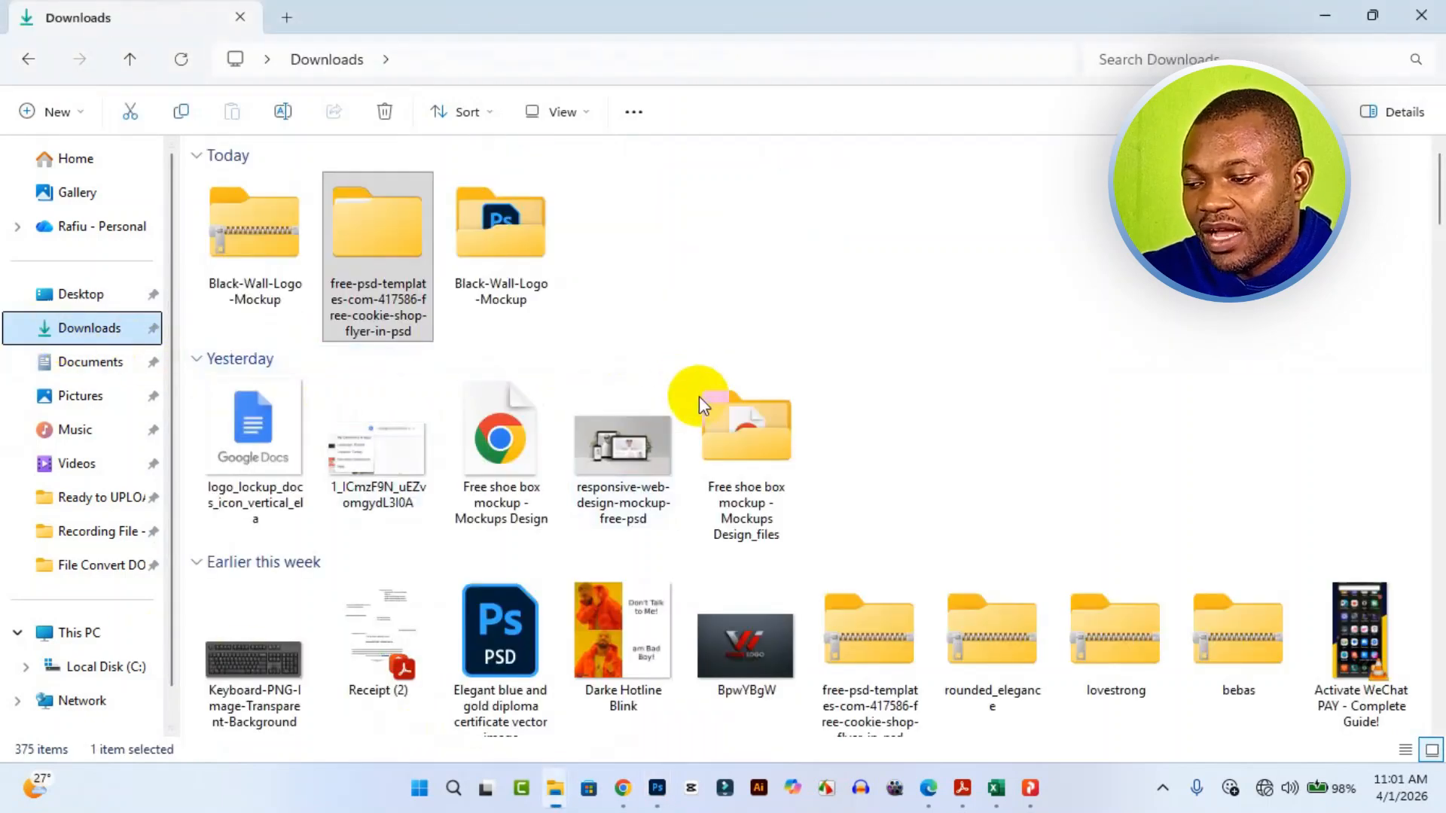
pyautogui.scroll(-10, 699, 400)
pyautogui.scroll(-5, 732, 425)
pyautogui.scroll(14, 739, 436)
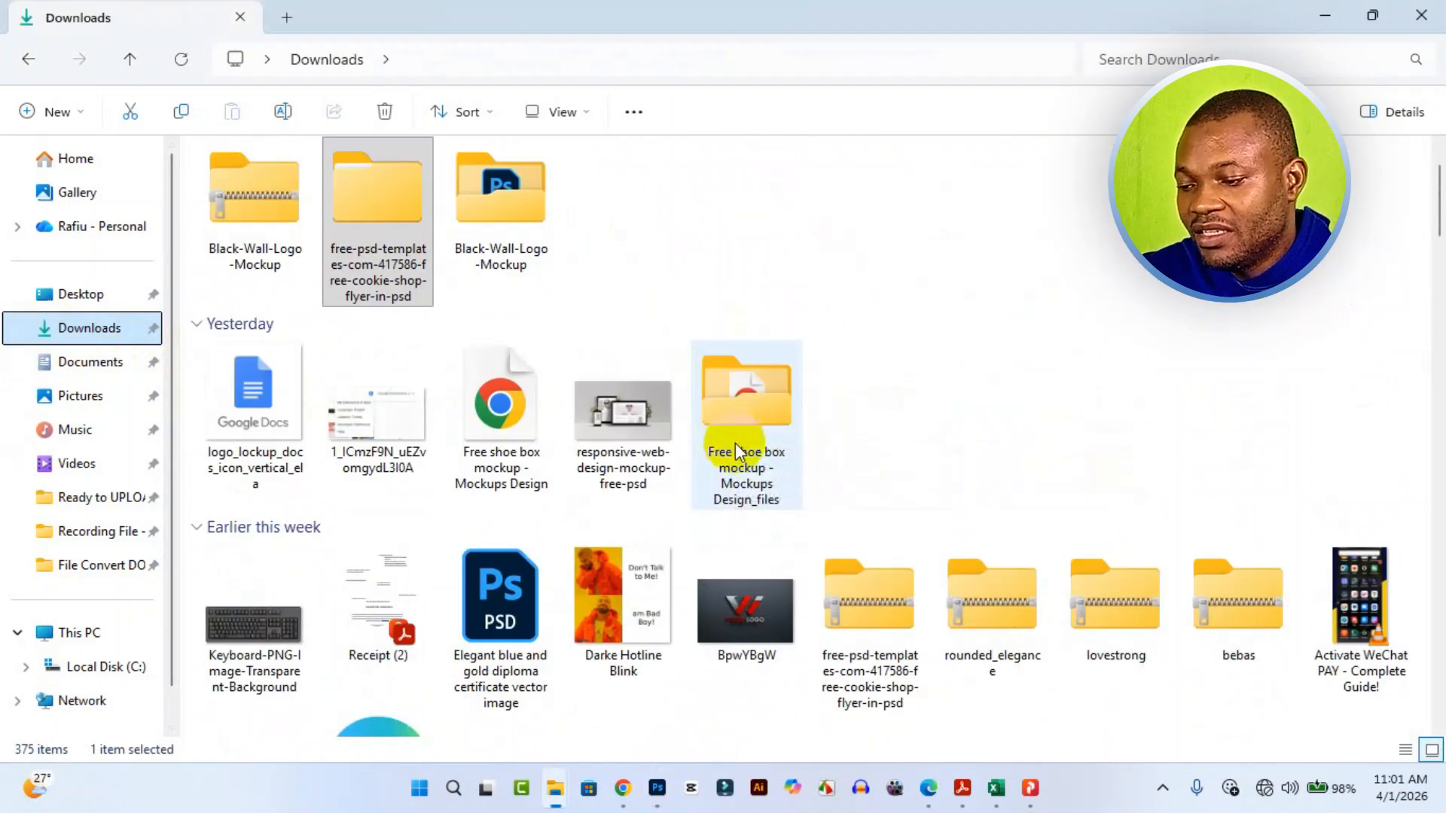
pyautogui.scroll(-9, 738, 446)
pyautogui.scroll(-5, 741, 450)
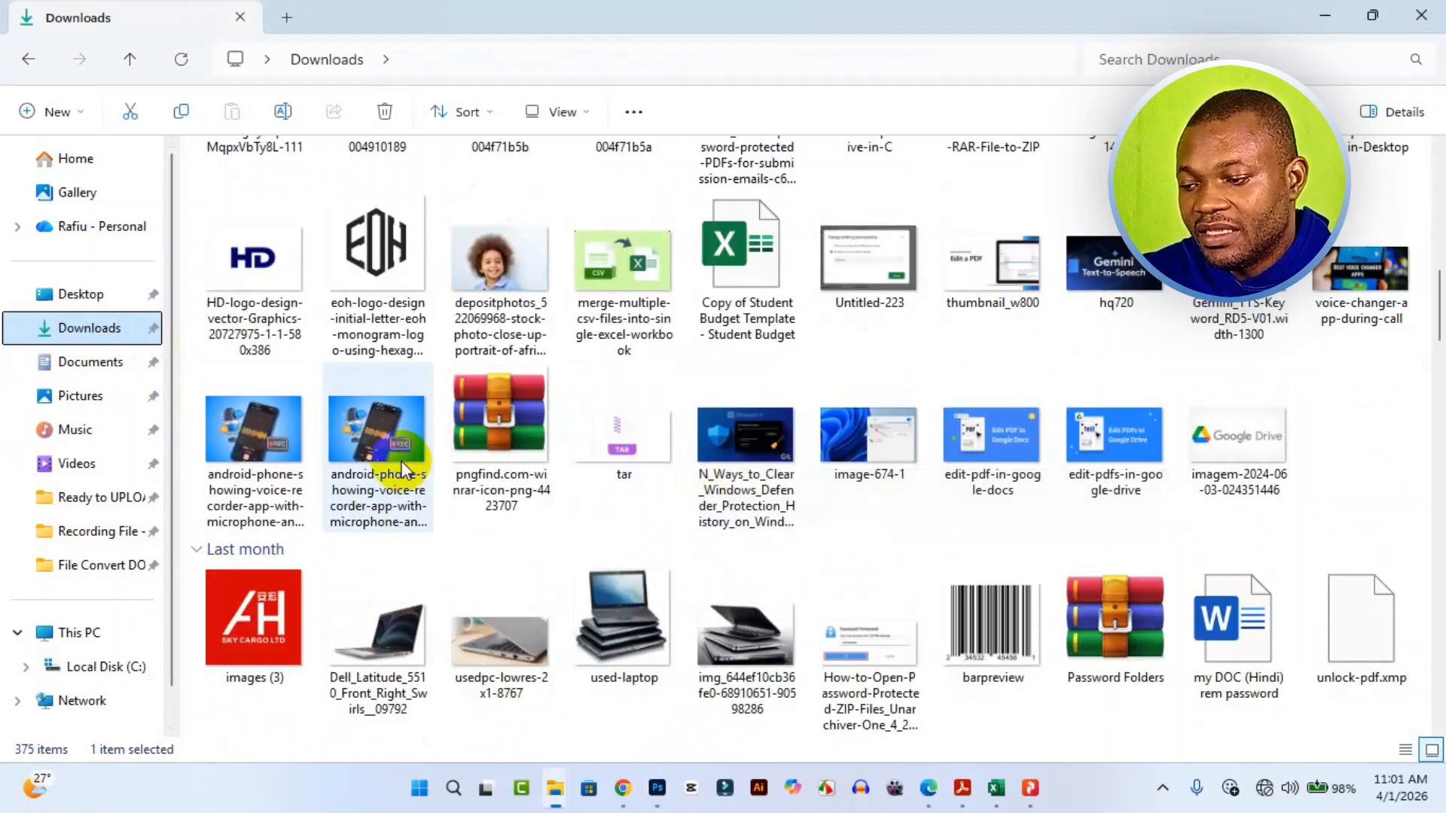
pyautogui.click(1358, 23)
pyautogui.scroll(-6, 758, 421)
pyautogui.scroll(5, 866, 444)
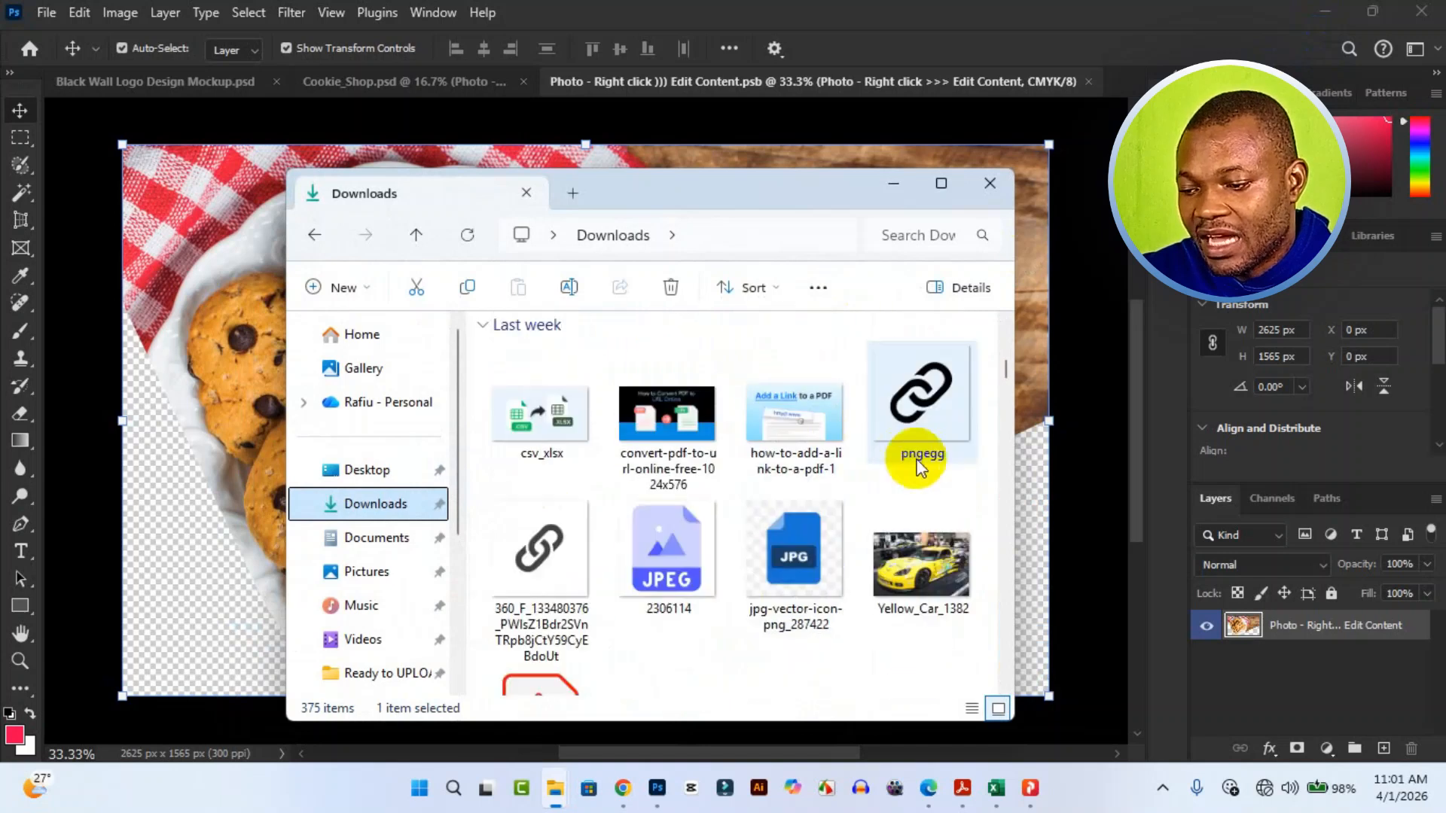
# Place Yellow_Car_1382 from Downloads into the open smart object document and scale it to about 2693 × 1796 px, covering the cookie photo
pyautogui.click(930, 583)
pyautogui.moveTo(924, 587); pyautogui.dragTo(1056, 490)
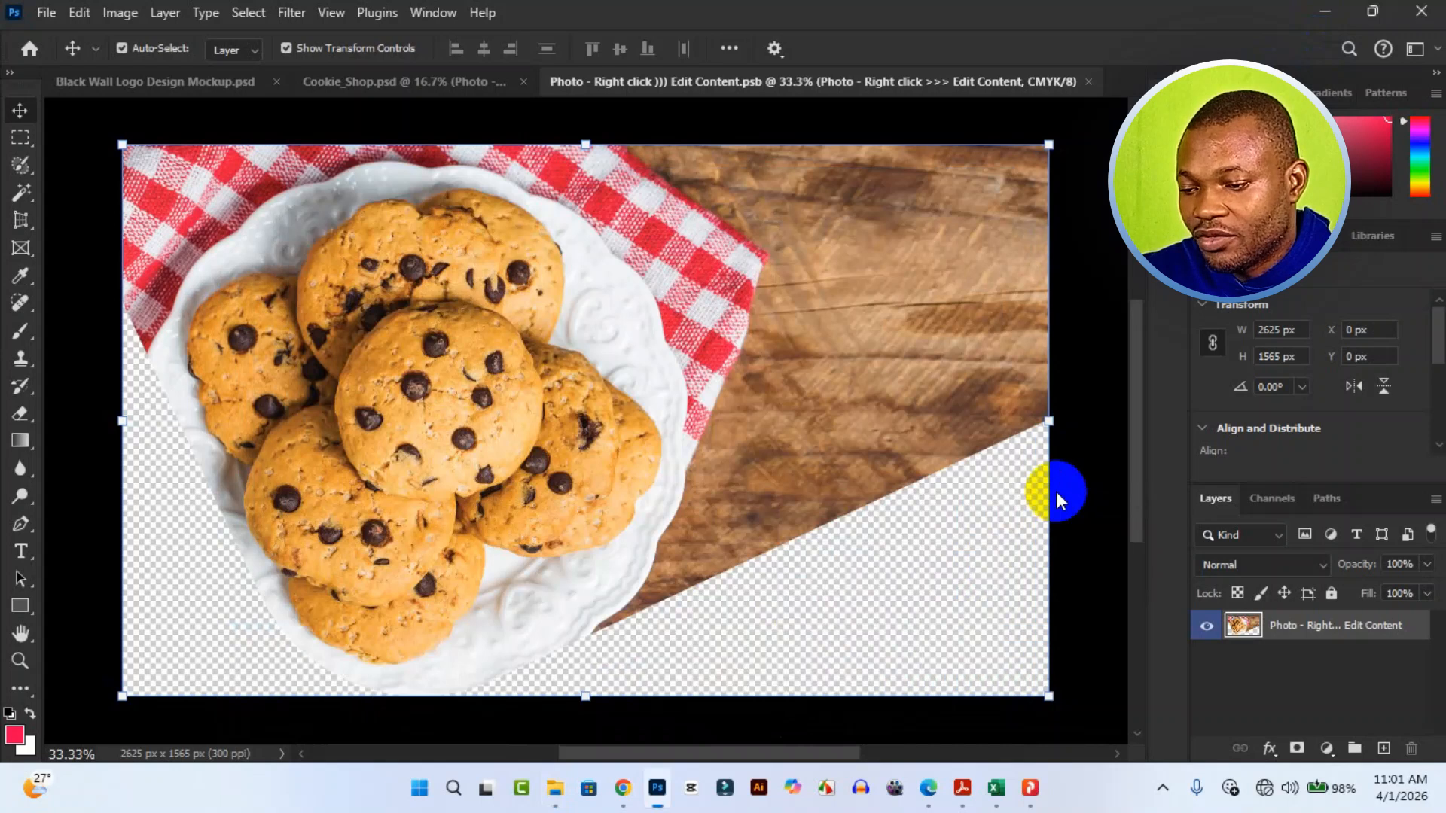
pyautogui.moveTo(1056, 491); pyautogui.dragTo(1056, 491)
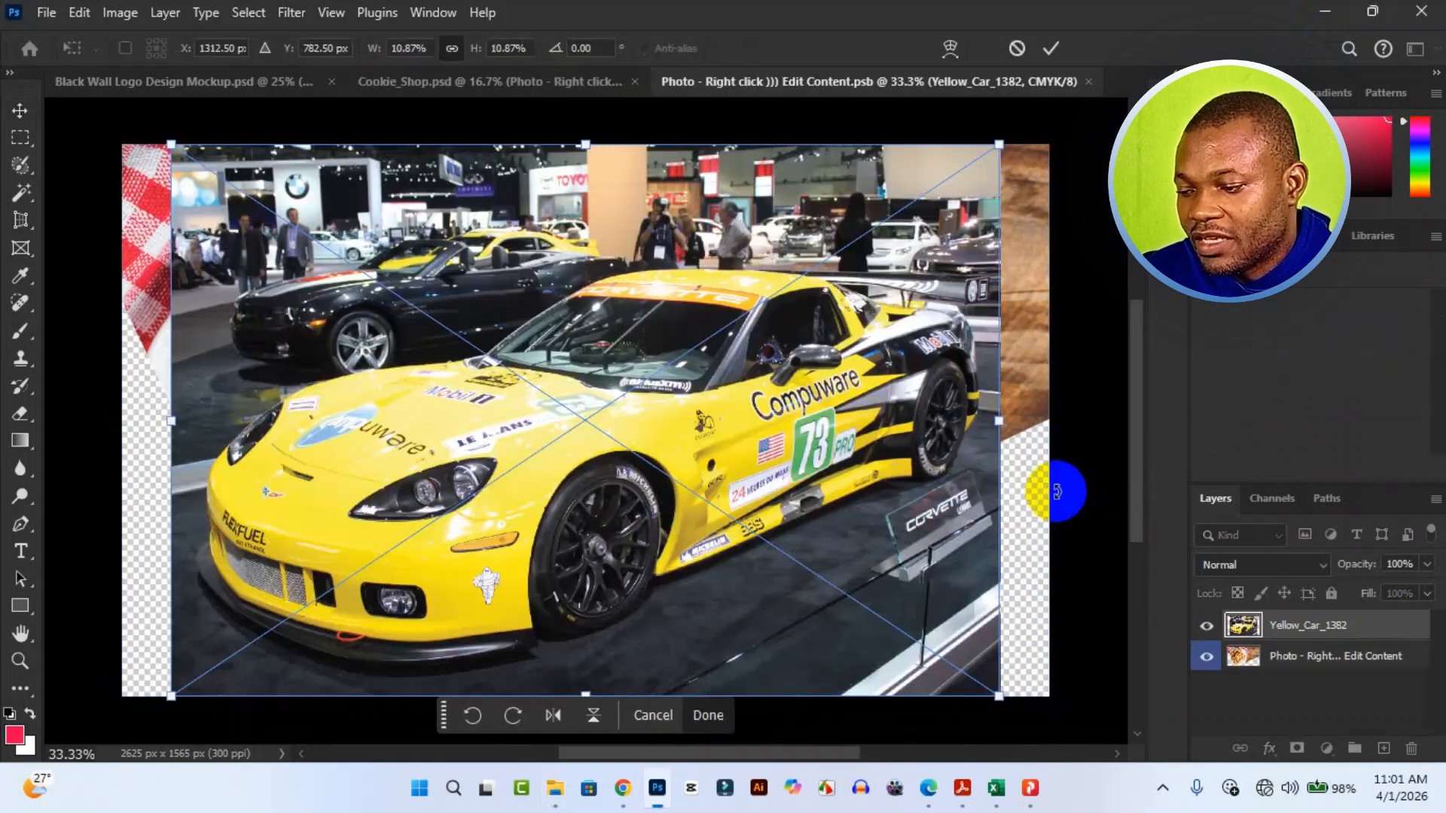
pyautogui.moveTo(585, 694); pyautogui.dragTo(630, 758)
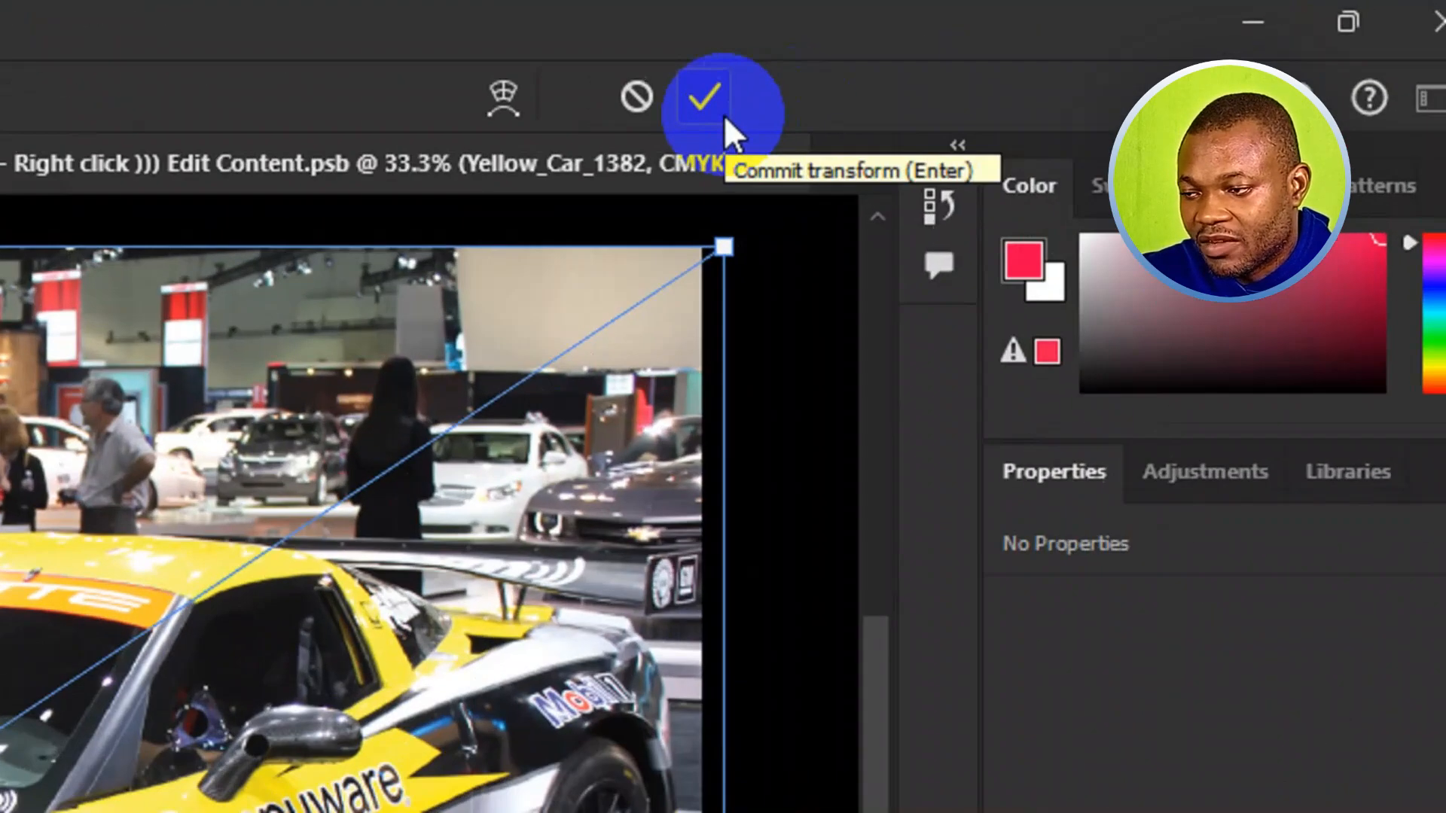
pyautogui.click(1060, 57)
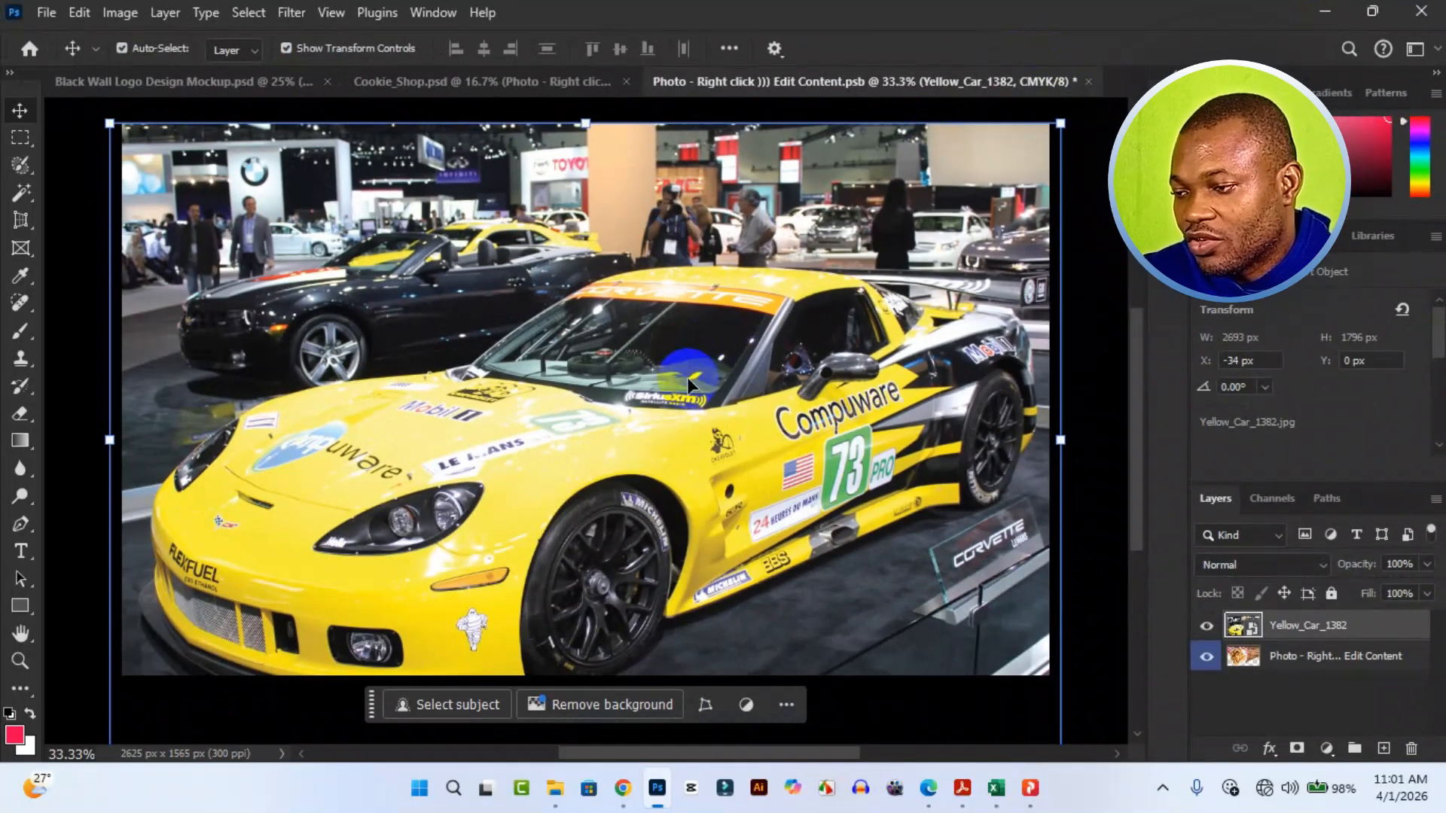
# Centre the car image vertically on the canvas, and close the smart object document with its changes saved
pyautogui.hotkey('ctrl', 'a')
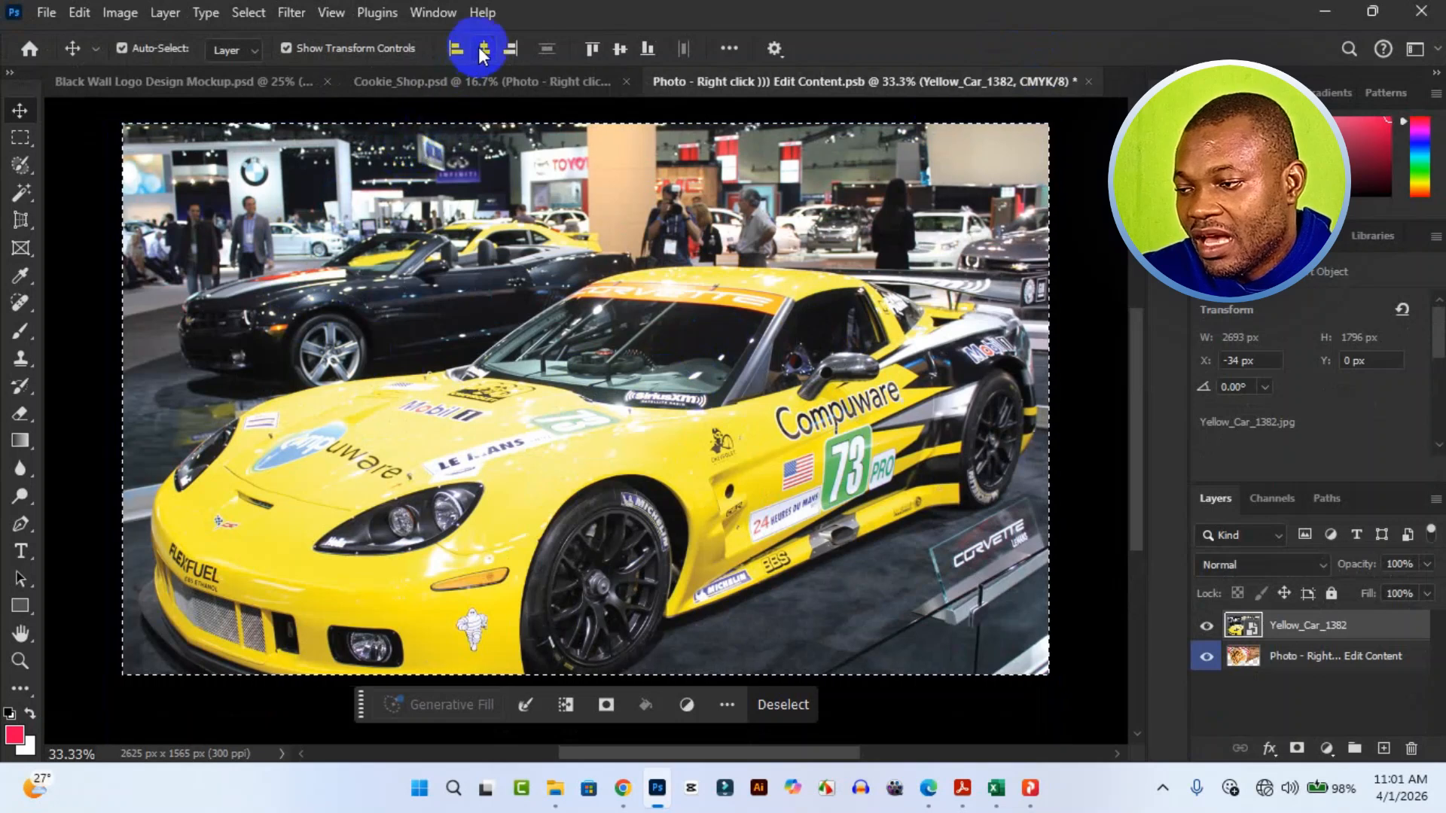
pyautogui.click(619, 53)
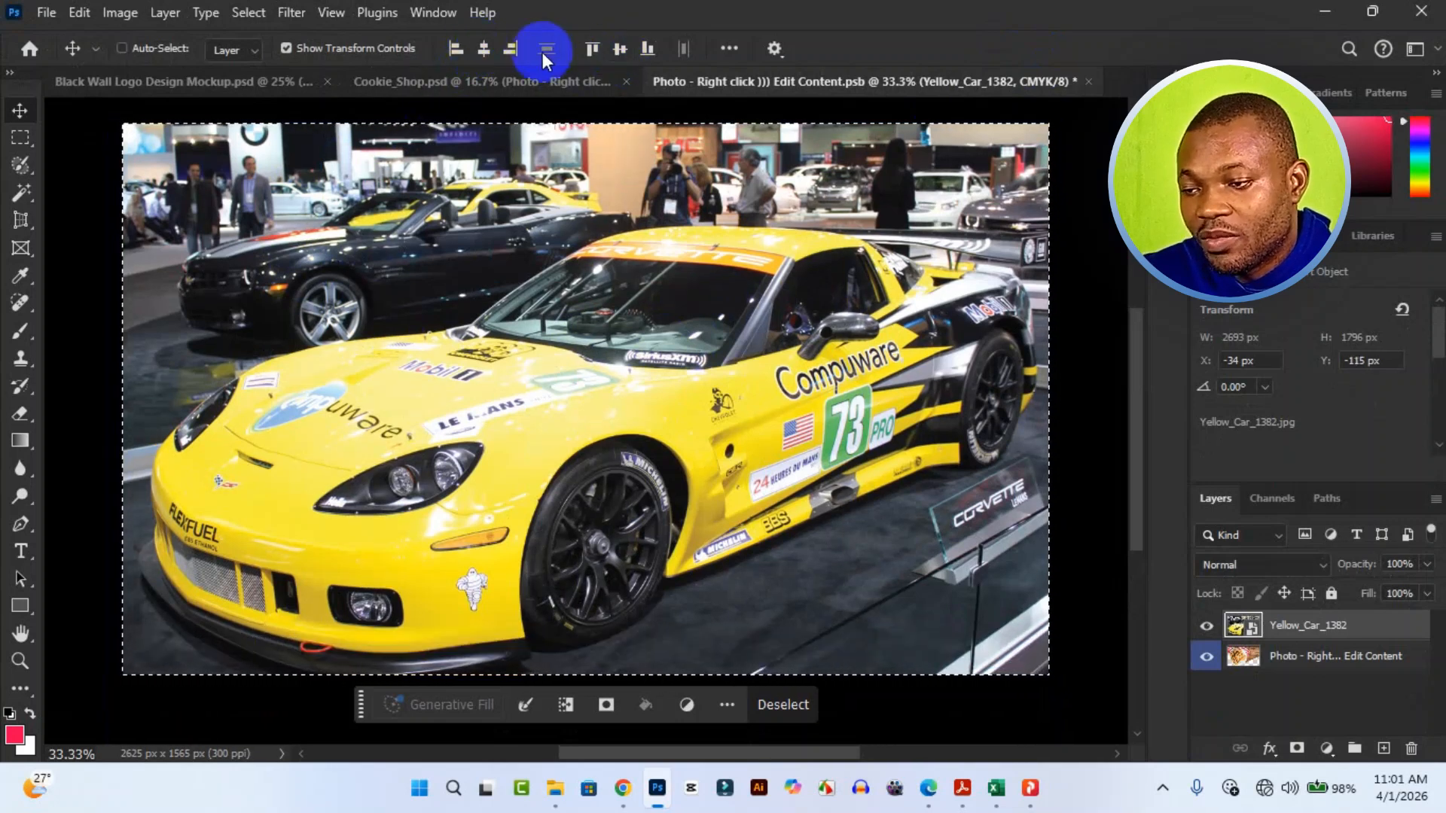
pyautogui.hotkey('ctrl', 'd')
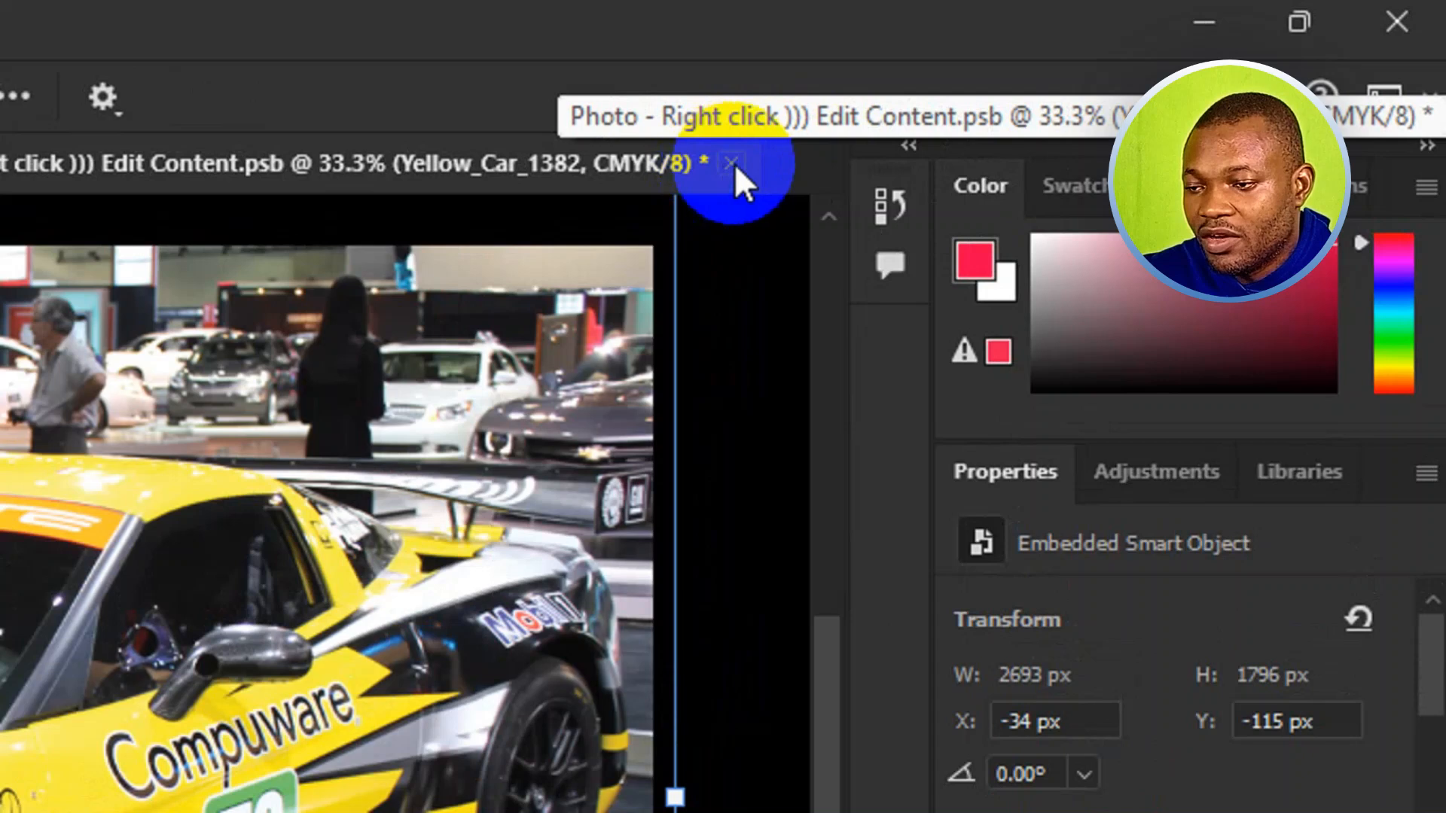
pyautogui.click(732, 163)
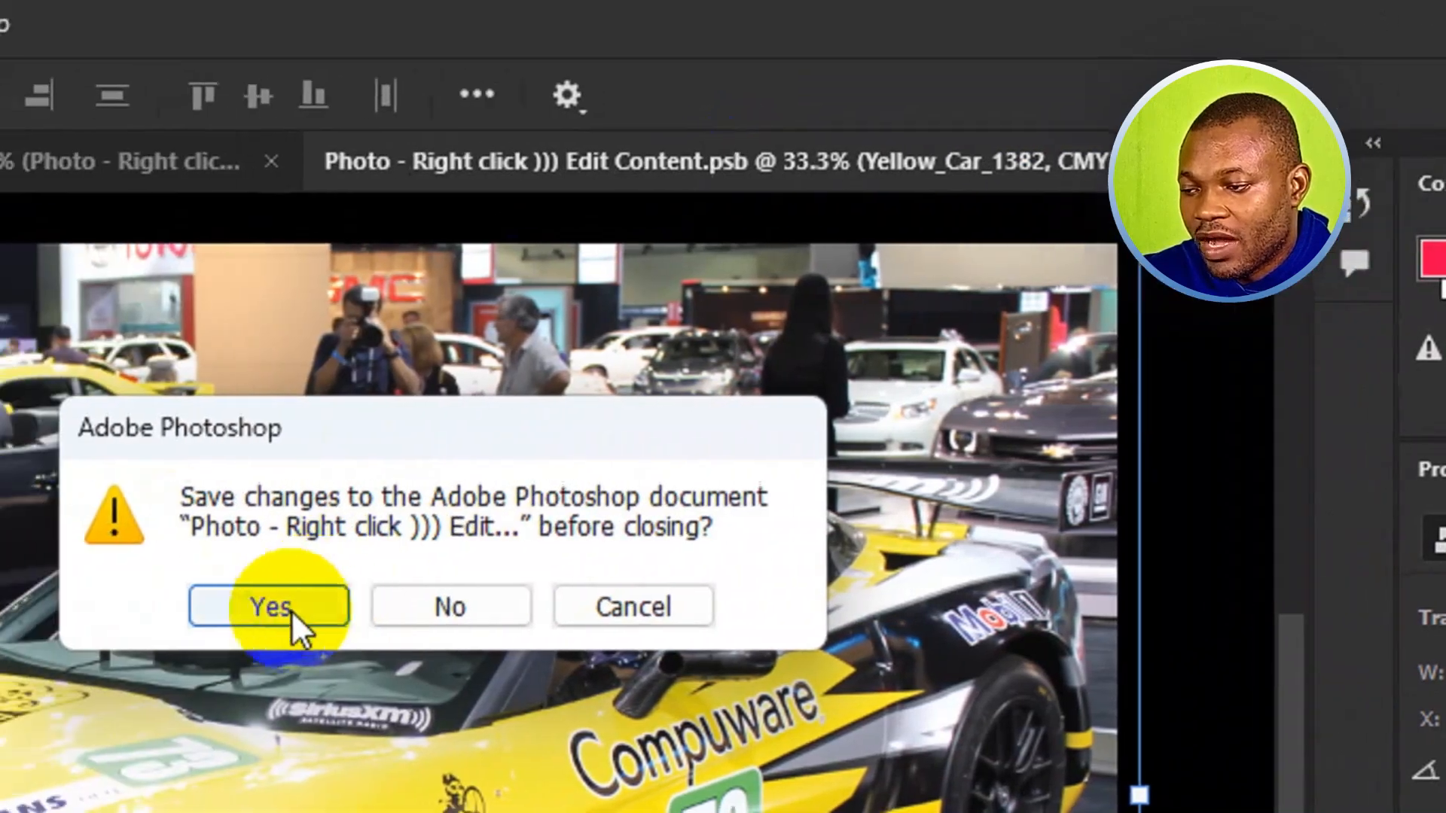
pyautogui.click(52, 609)
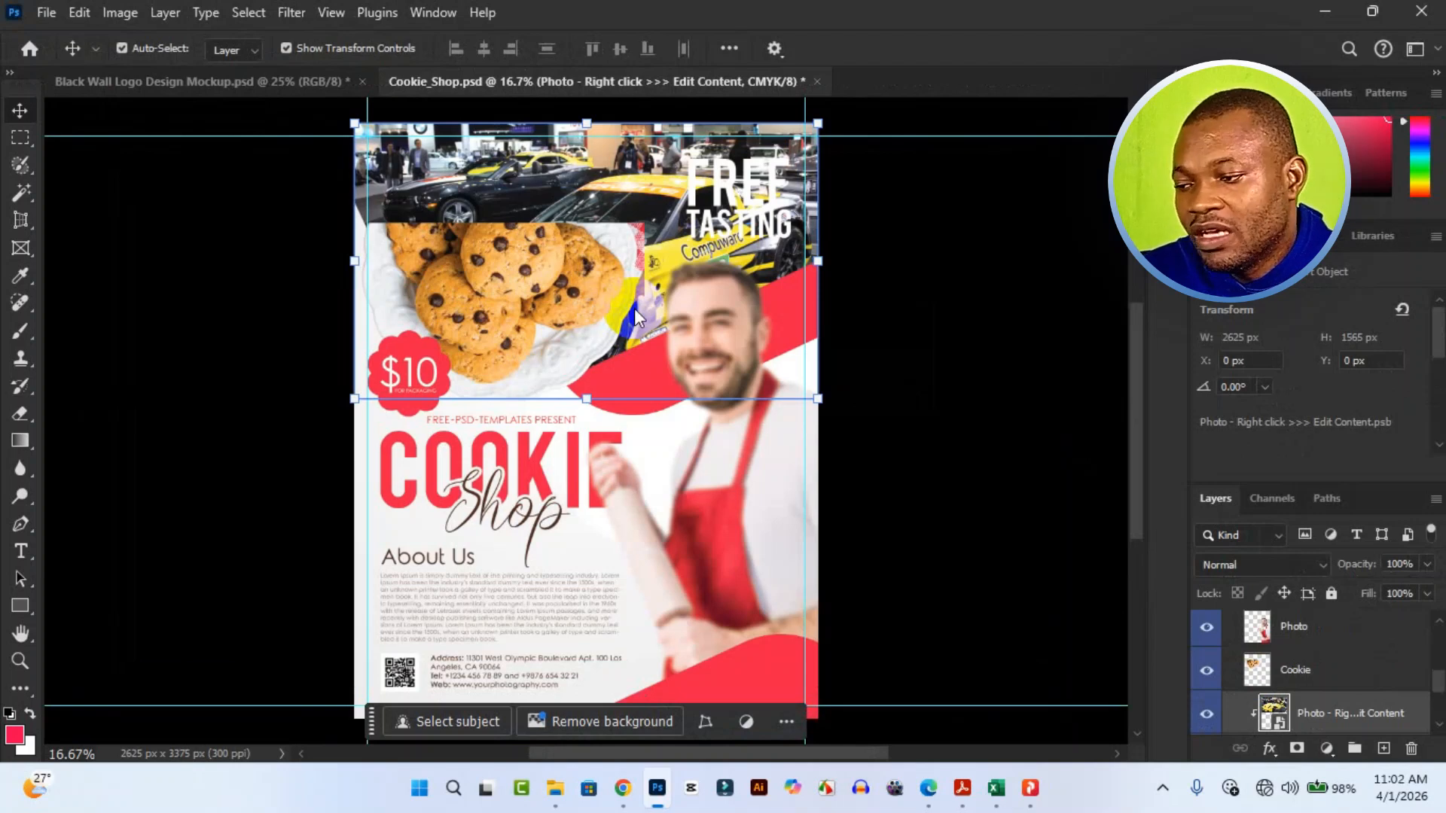
# Hide the Cookie layer that overlaps the car on the flyer, and select the replaced car picture
pyautogui.click(452, 318)
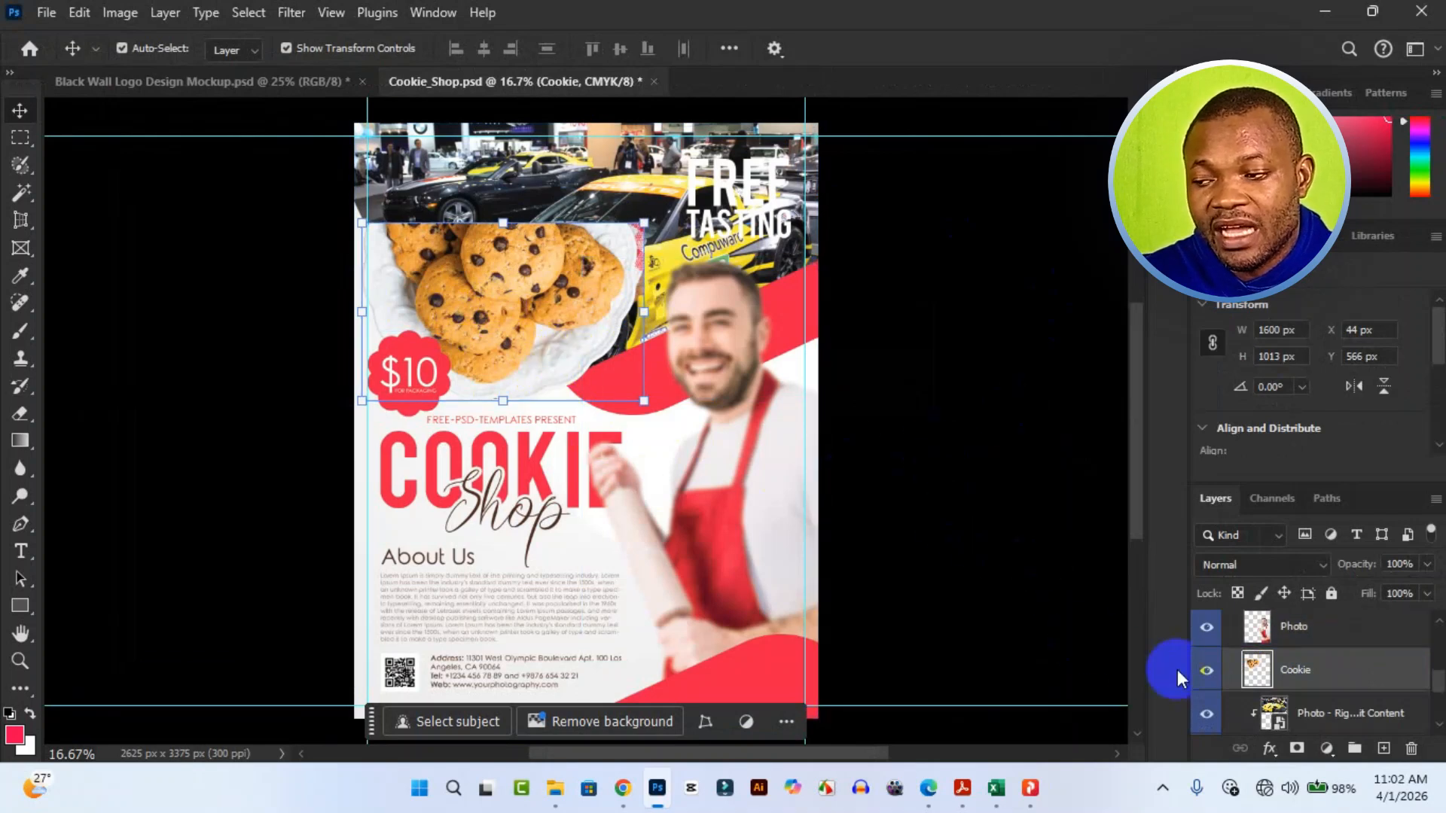
pyautogui.click(1202, 676)
pyautogui.click(595, 503)
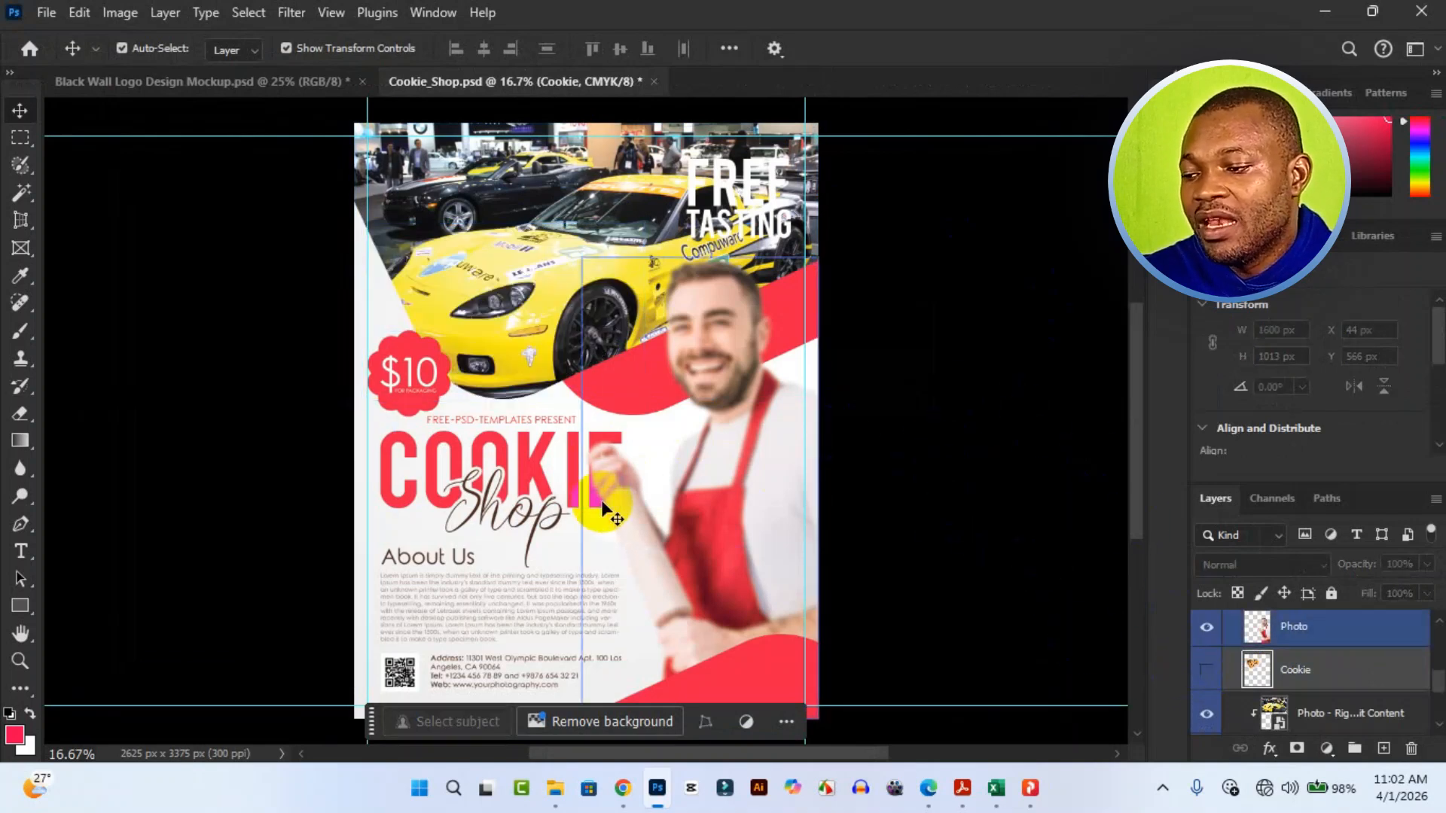
pyautogui.click(544, 297)
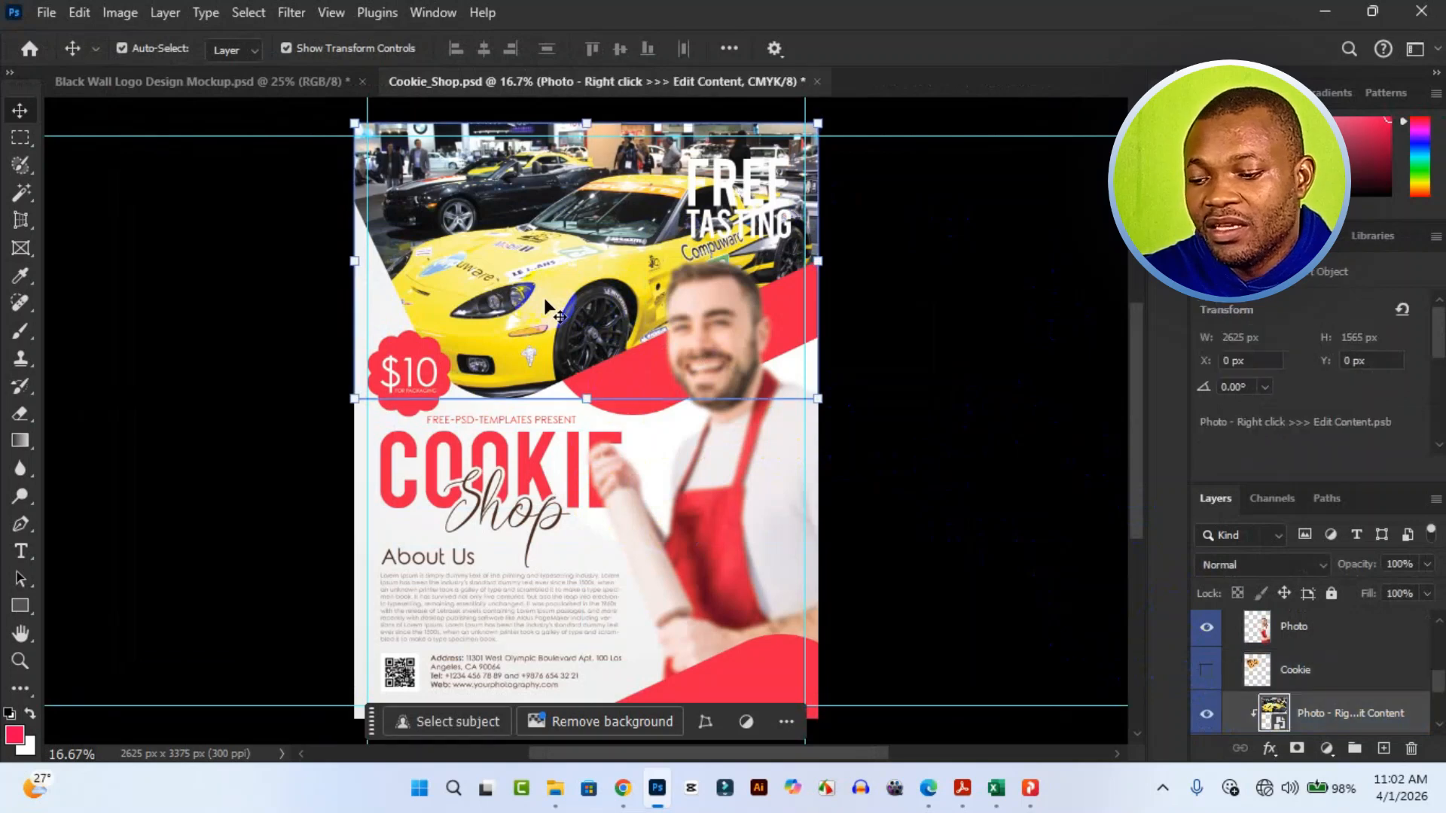
# Shift the car picture to about X 52 px, Y -108 px, and move the FREE TASTING text to the flyer's upper-left area
pyautogui.moveTo(544, 297); pyautogui.dragTo(556, 284)
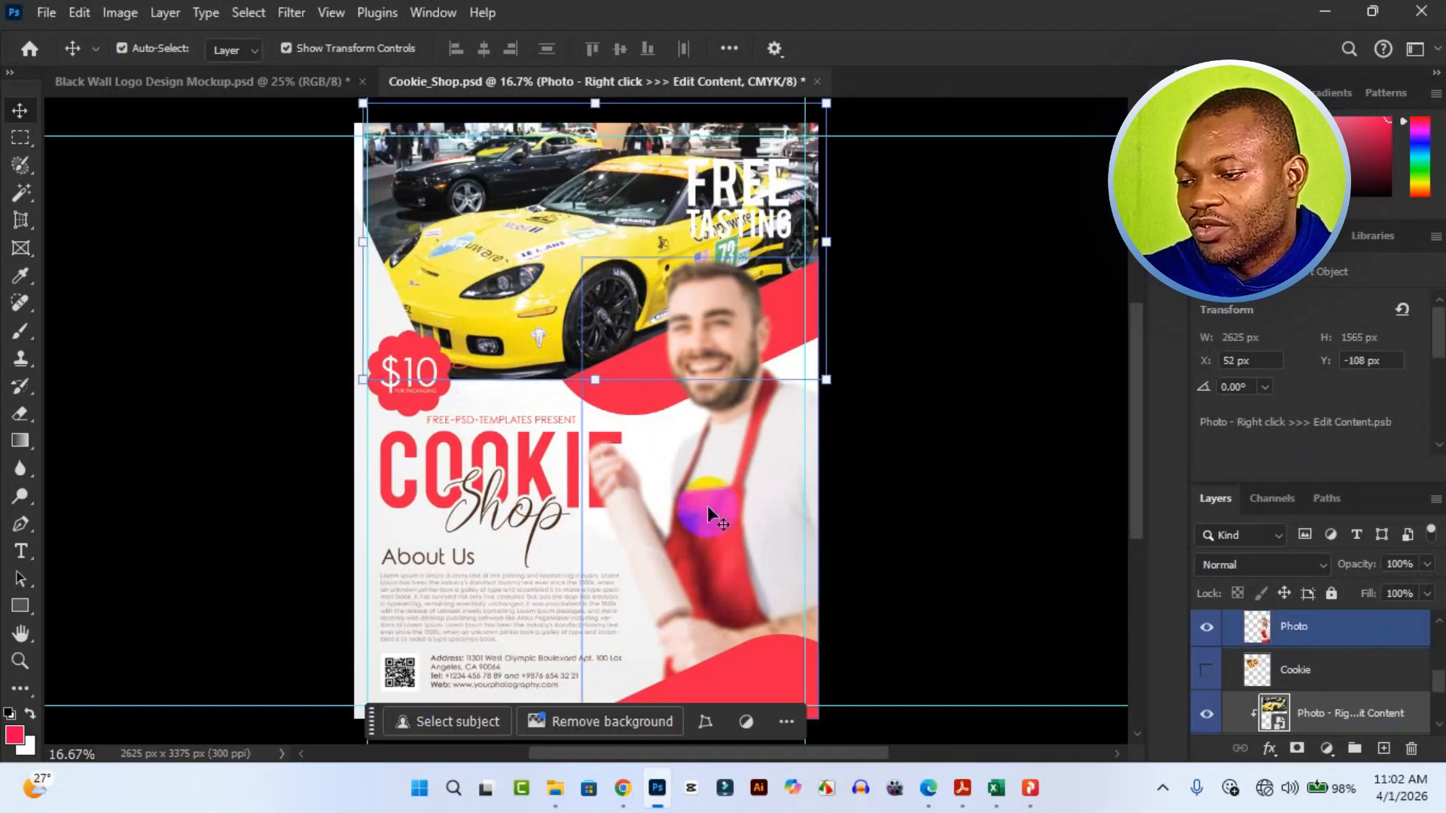
pyautogui.click(929, 471)
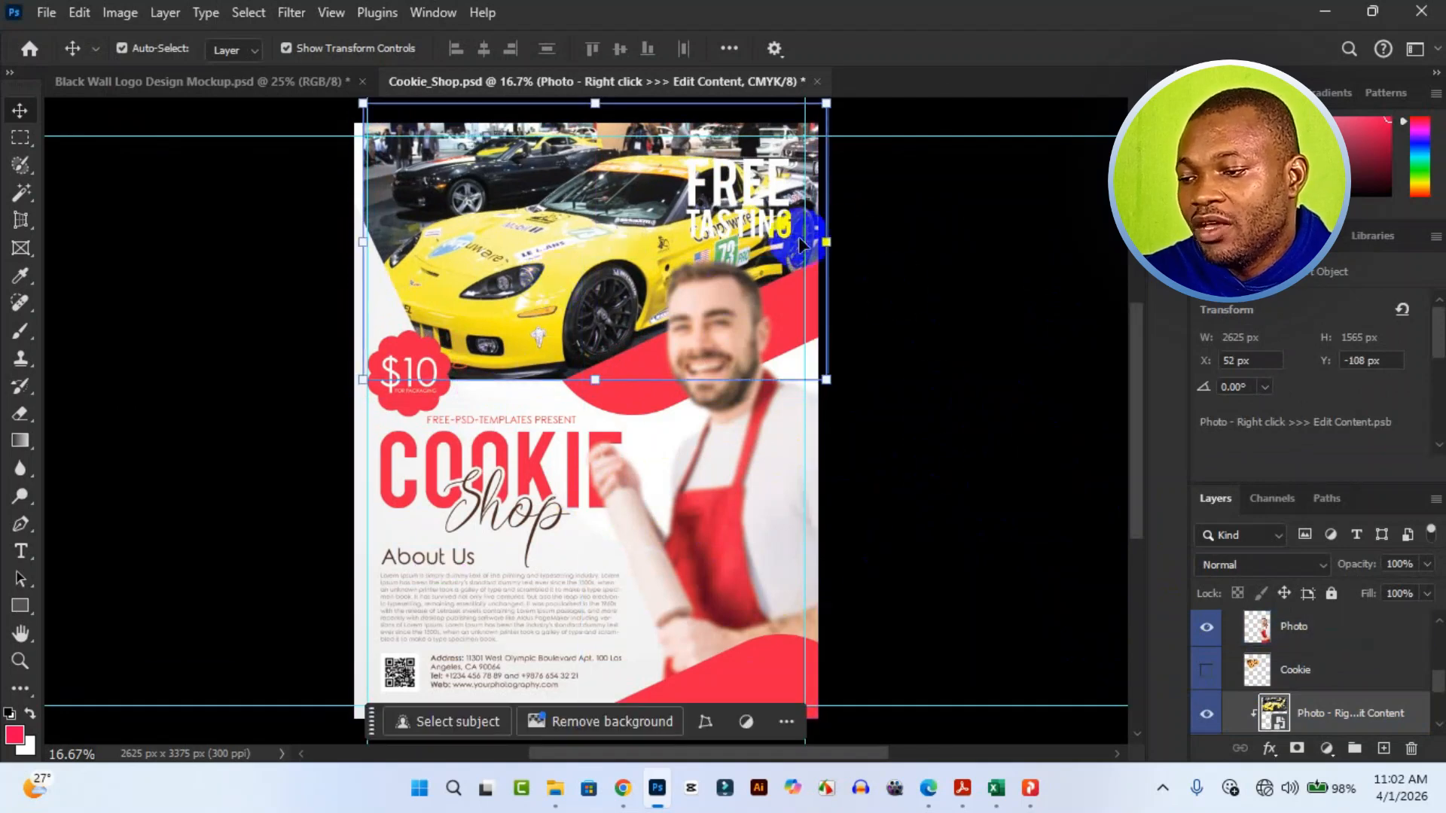
pyautogui.click(746, 229)
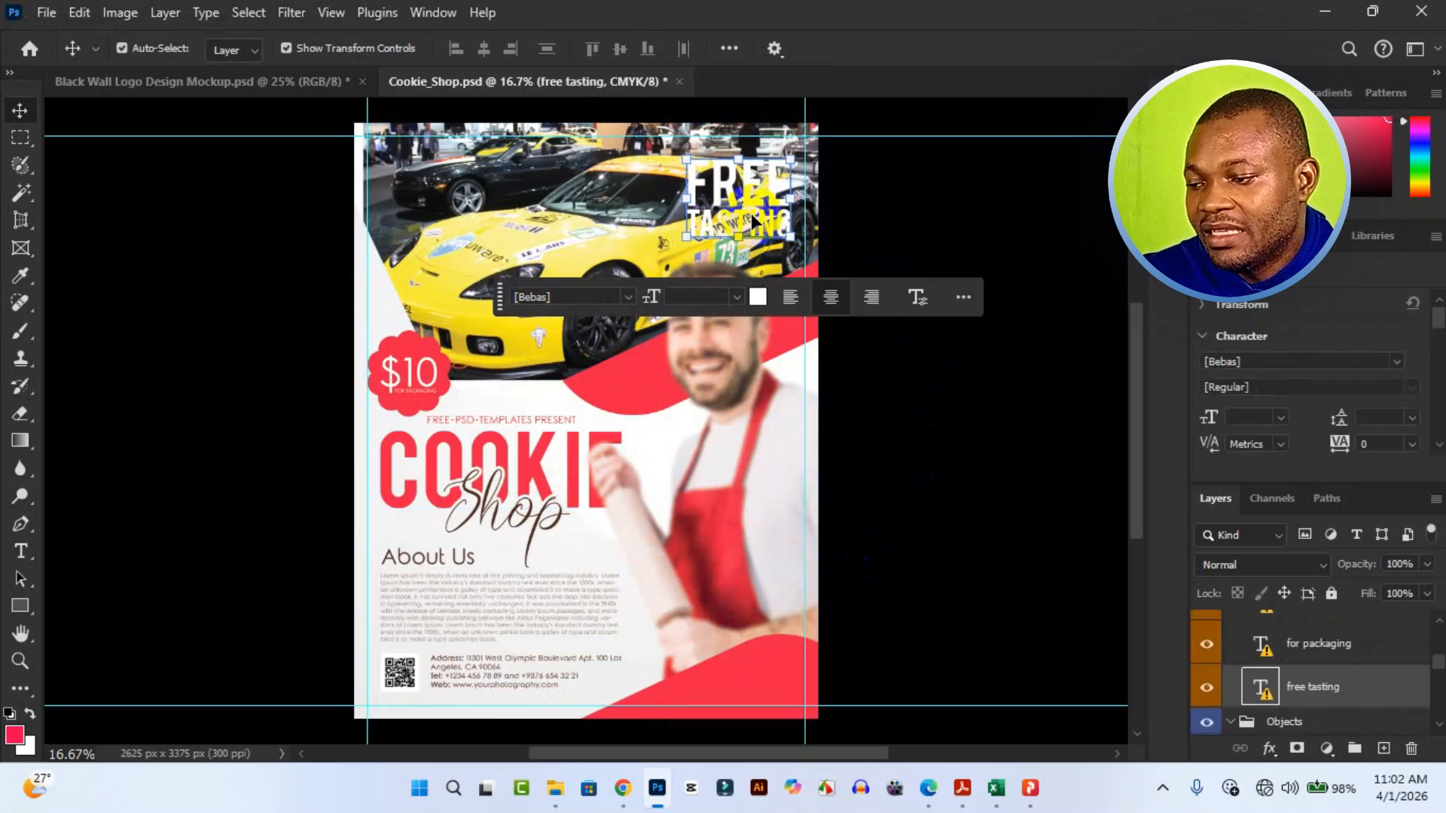
pyautogui.moveTo(751, 203); pyautogui.dragTo(450, 204)
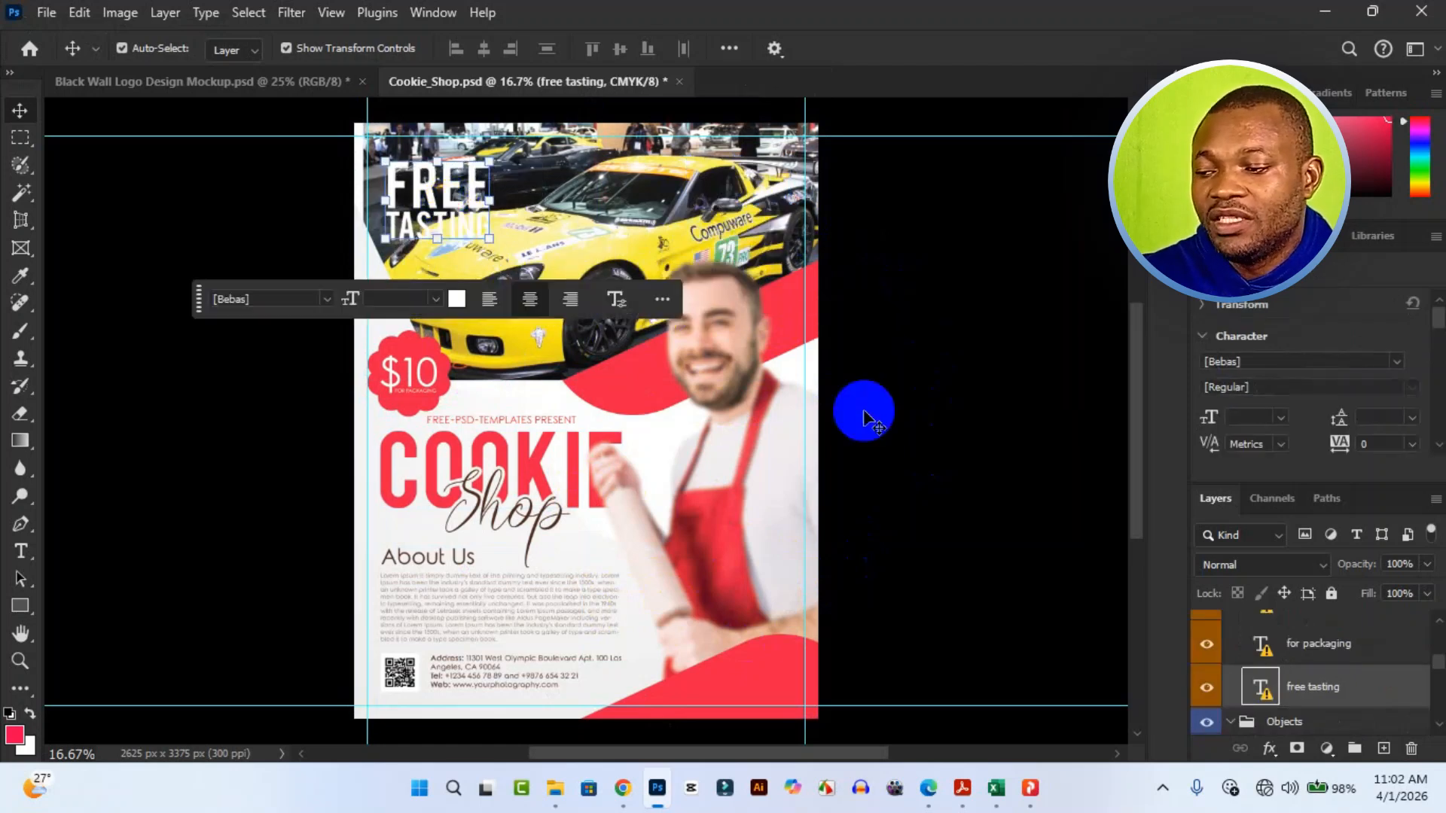
# Replace the missing Bebas font of the FREE TASTING text with the default and set the text colour to yellow (#f9e50c)
pyautogui.click(456, 298)
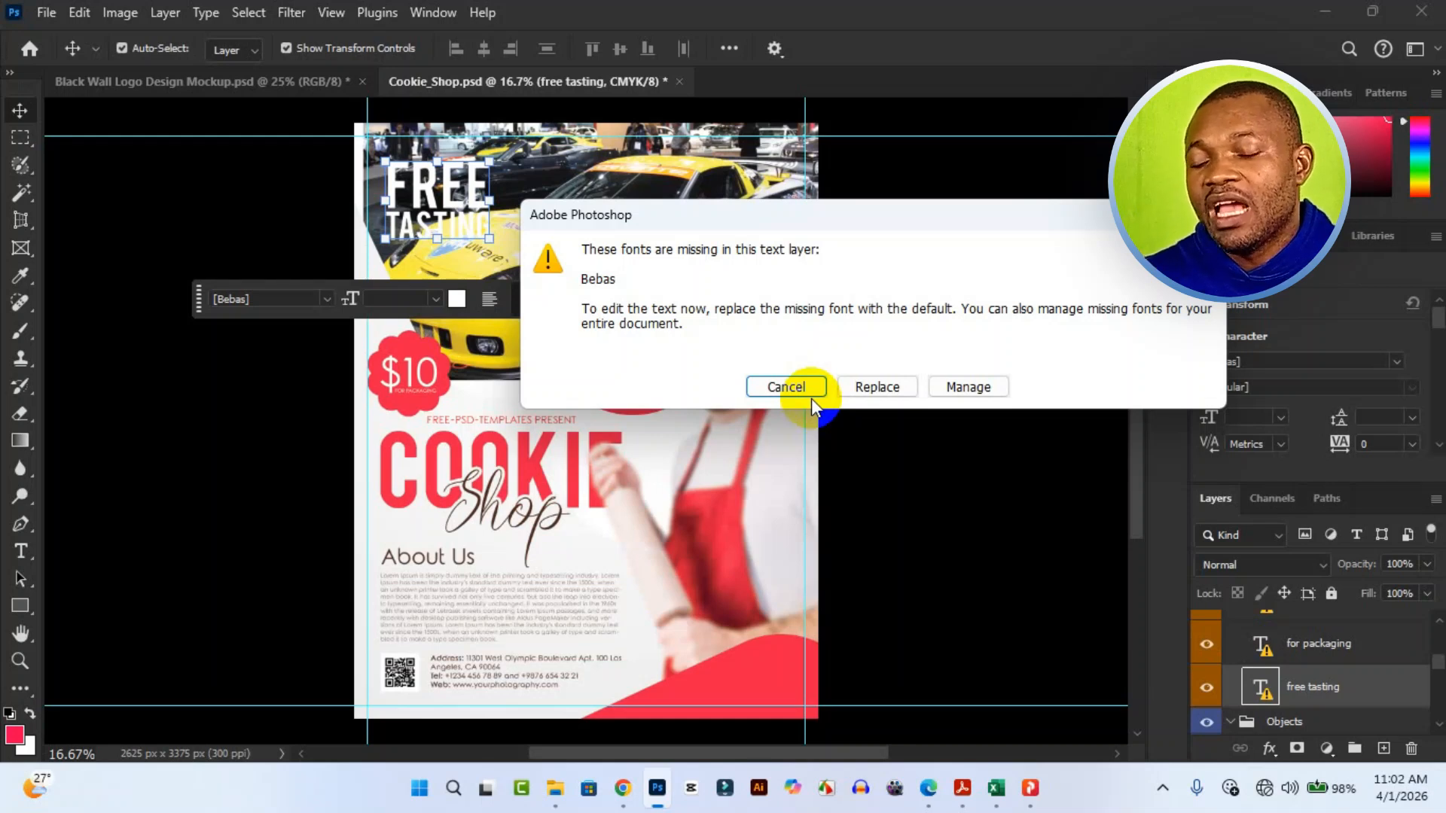
pyautogui.click(875, 388)
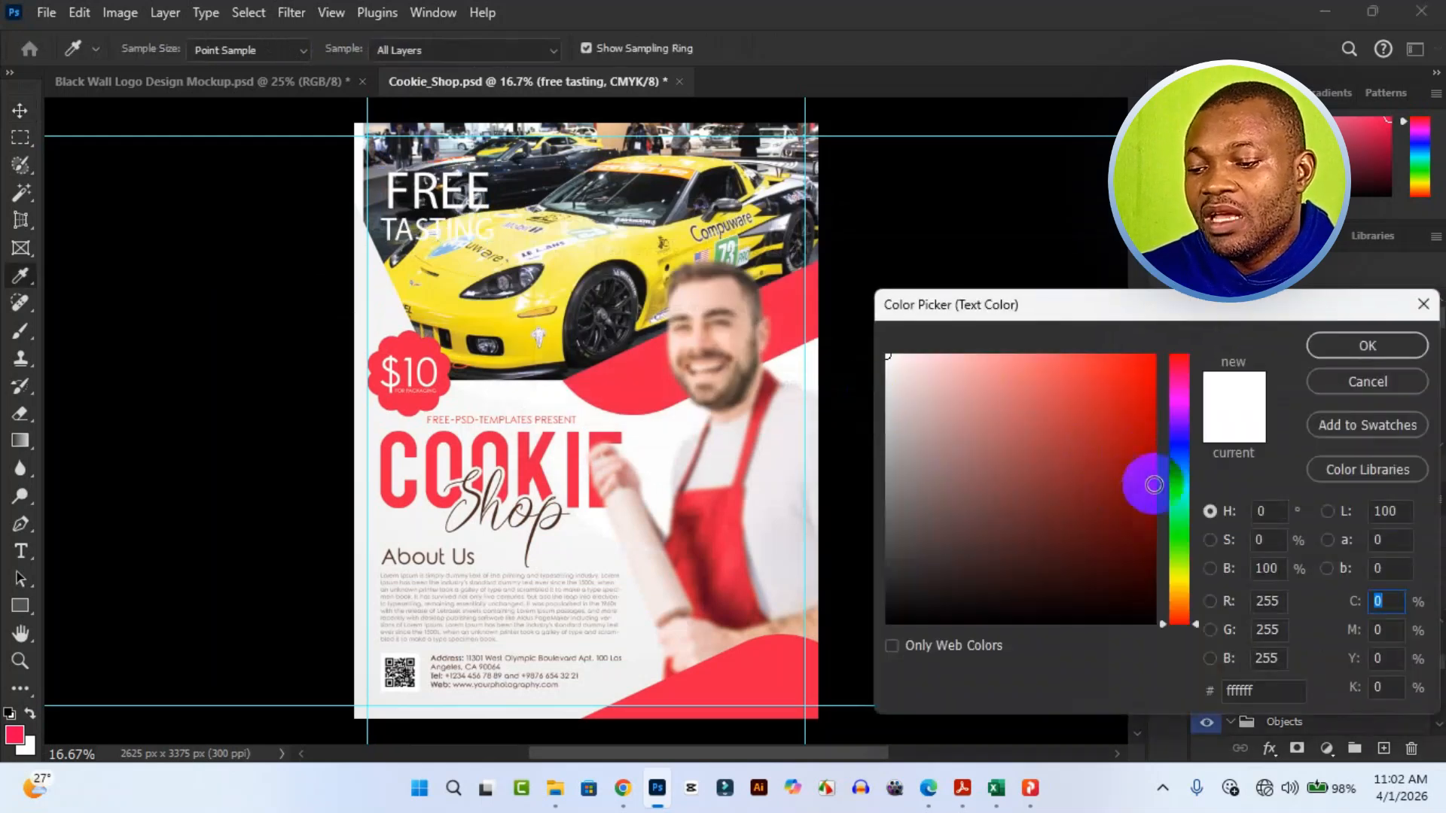
pyautogui.moveTo(1147, 557); pyautogui.dragTo(1146, 405)
pyautogui.click(1182, 574)
pyautogui.click(502, 329)
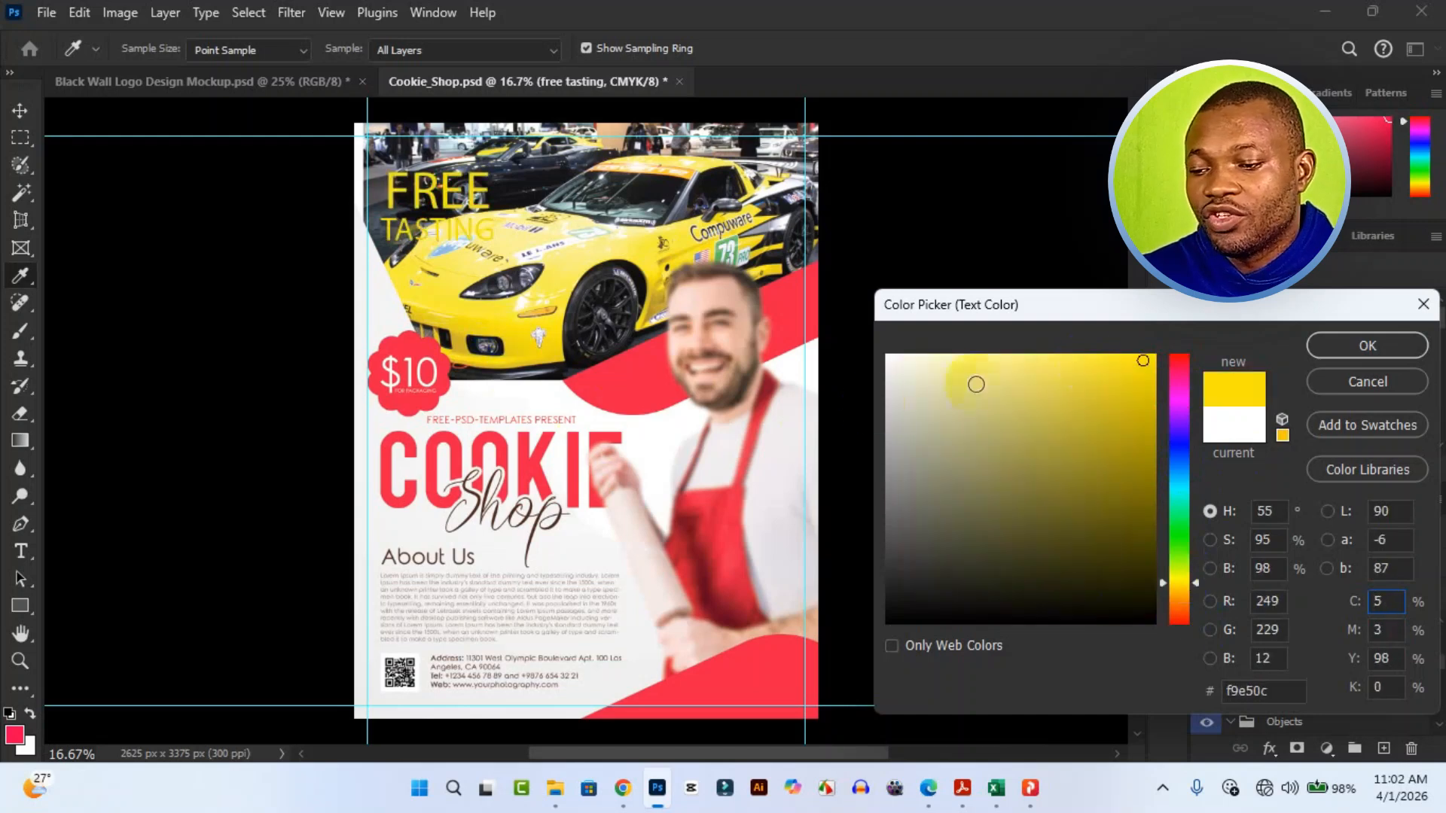
pyautogui.click(1328, 345)
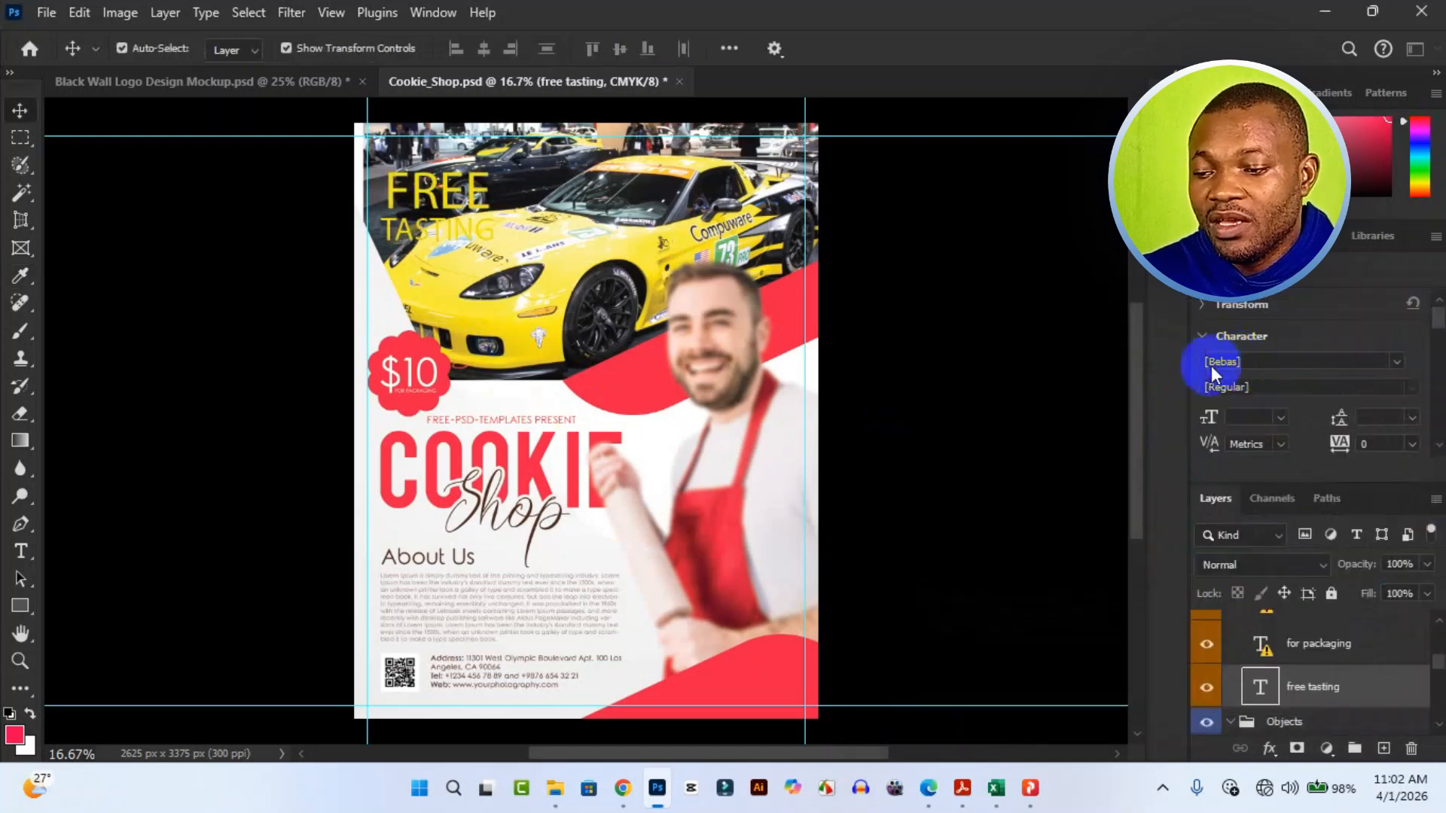
# Change the font of the FREE TASTING text to Bebas Neue
pyautogui.click(1399, 364)
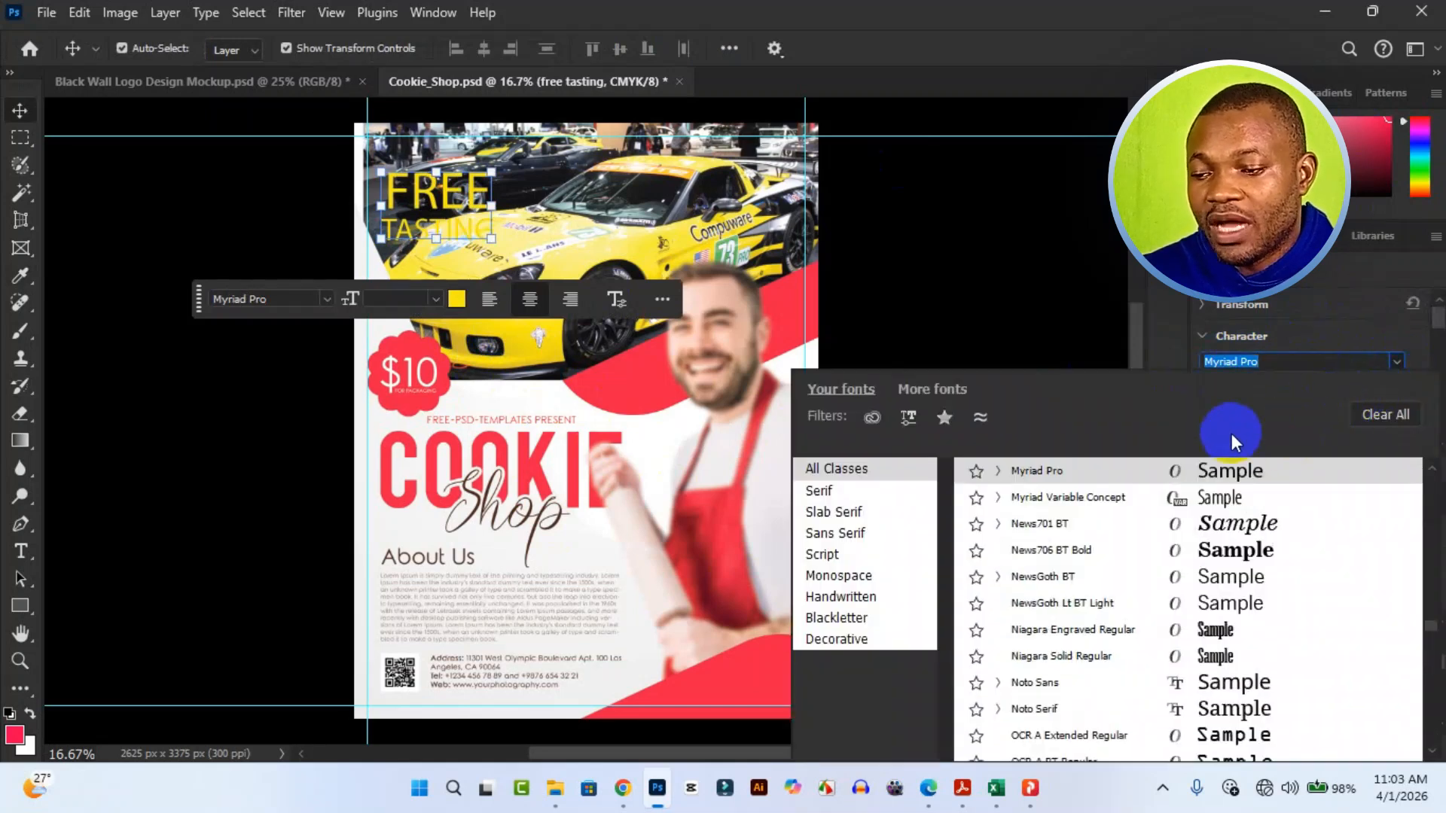
pyautogui.click(1312, 365)
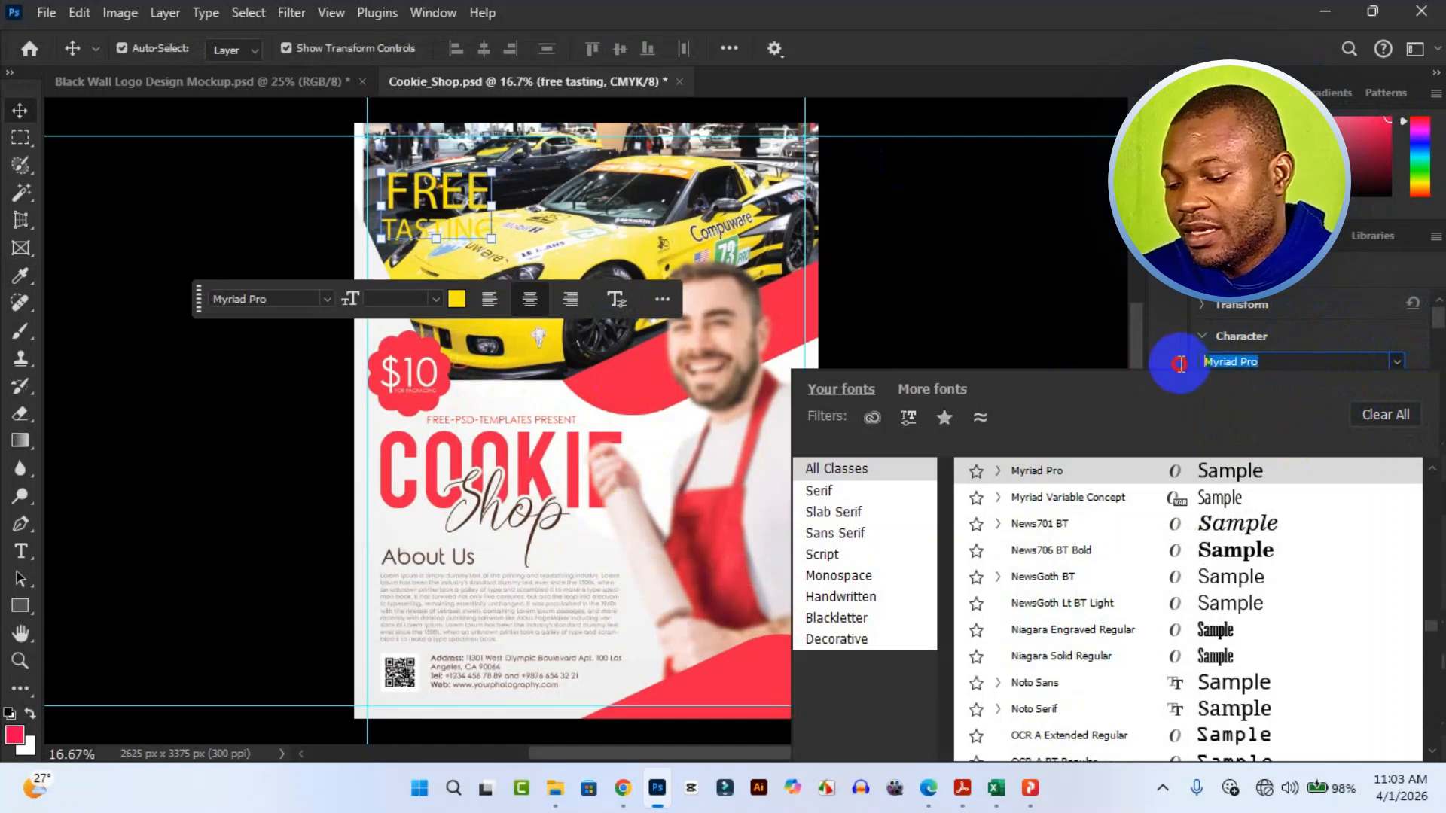
pyautogui.write('bab')
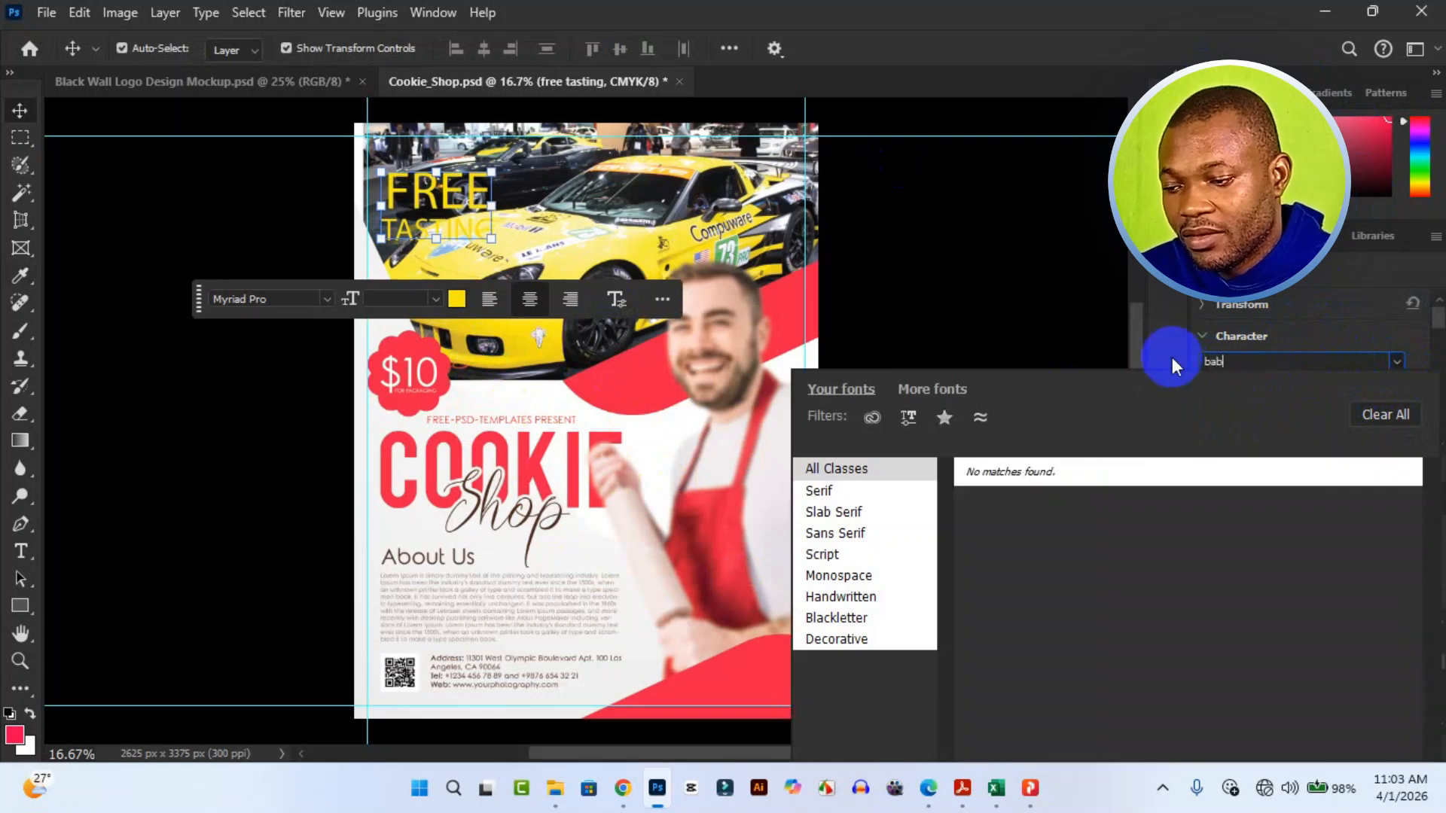
pyautogui.click(1397, 363)
pyautogui.click(1398, 366)
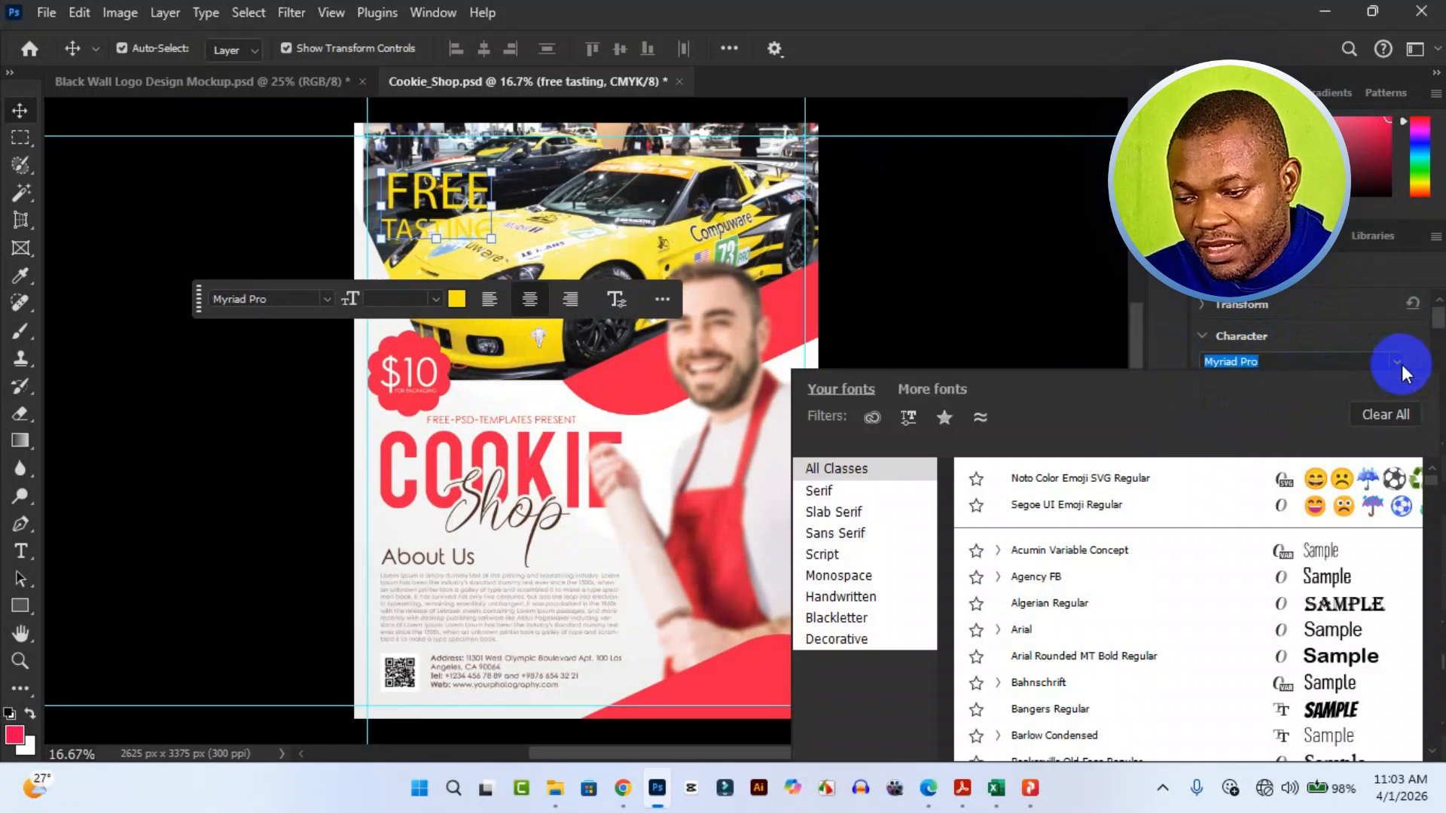
pyautogui.scroll(-2, 1212, 528)
pyautogui.scroll(-3, 1197, 603)
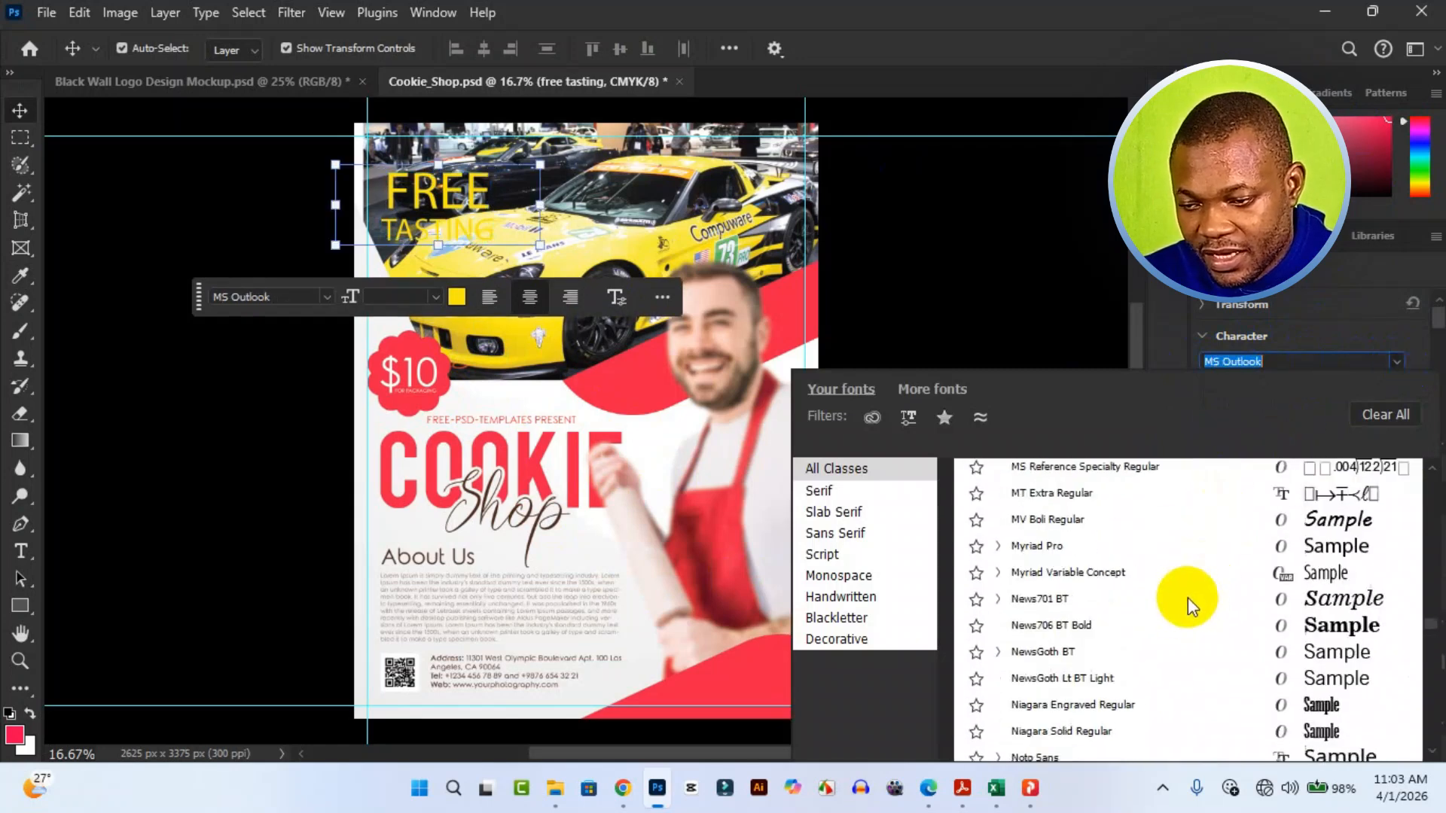
pyautogui.scroll(1, 1187, 603)
pyautogui.scroll(4, 1188, 614)
pyautogui.scroll(5, 1183, 616)
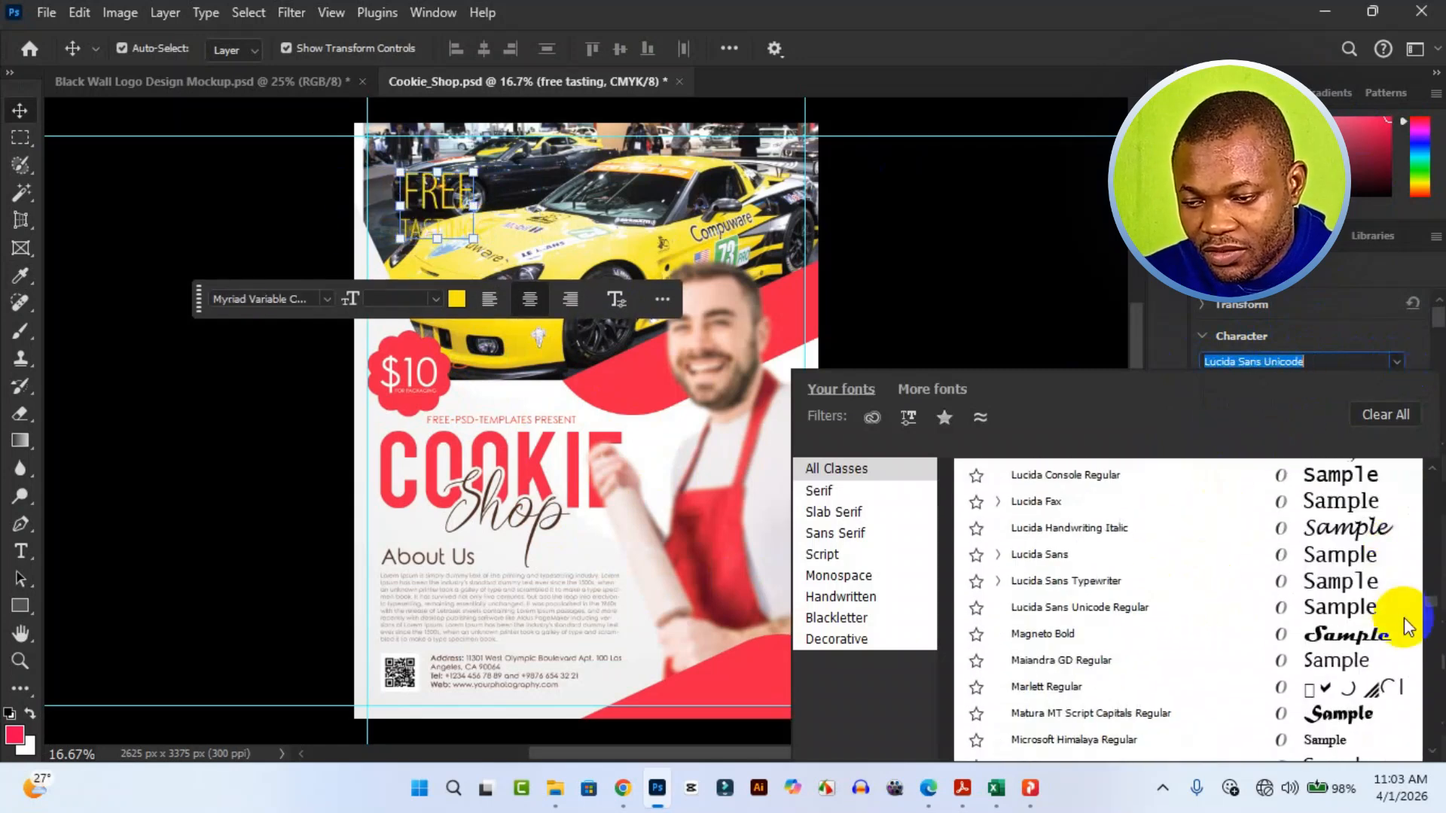
pyautogui.moveTo(1431, 613); pyautogui.dragTo(1415, 499)
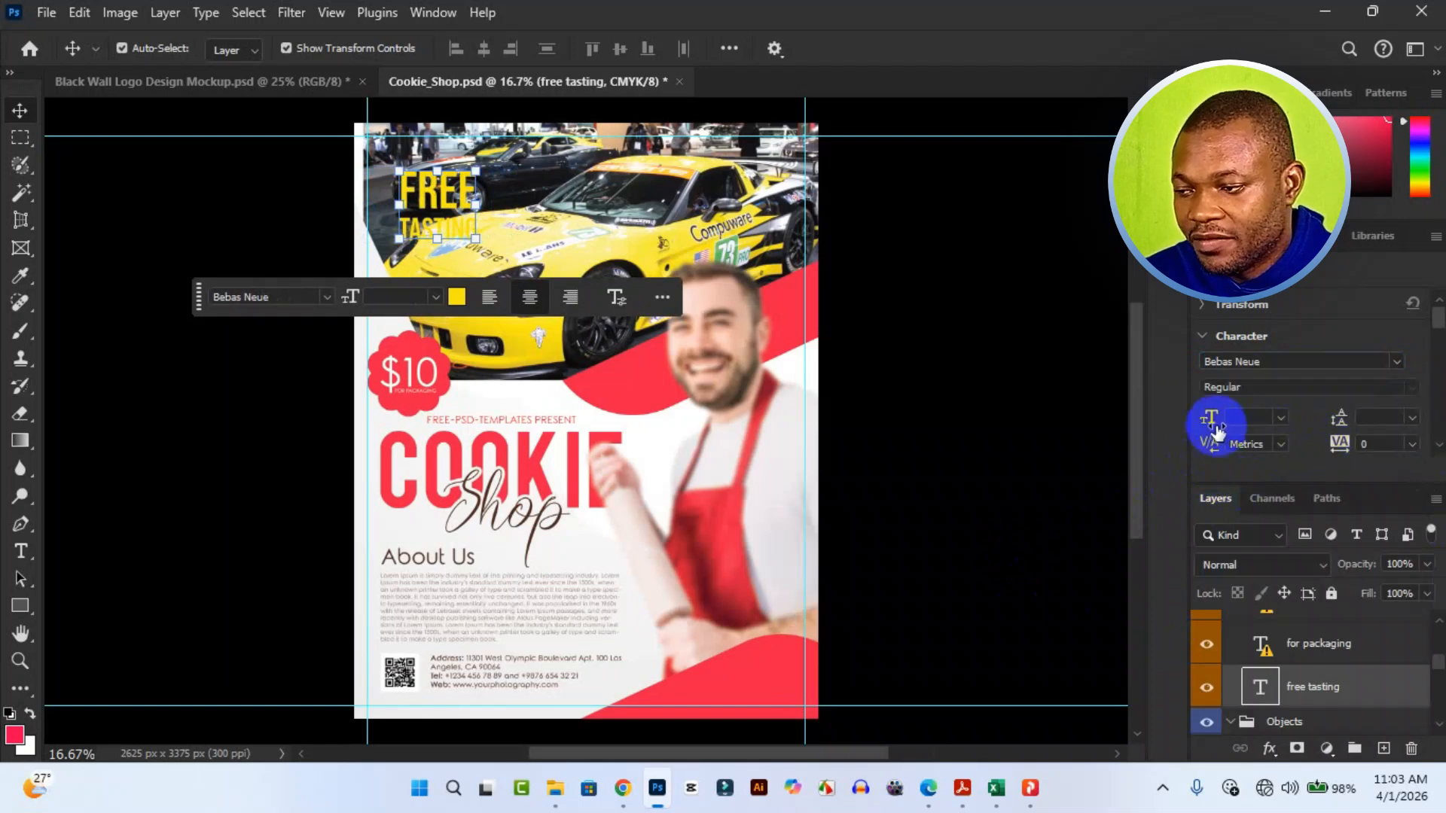
# Scale the FREE TASTING text to about 208% and position it around X 611 px, Y 565 px over the car picture
pyautogui.moveTo(468, 231); pyautogui.dragTo(558, 314)
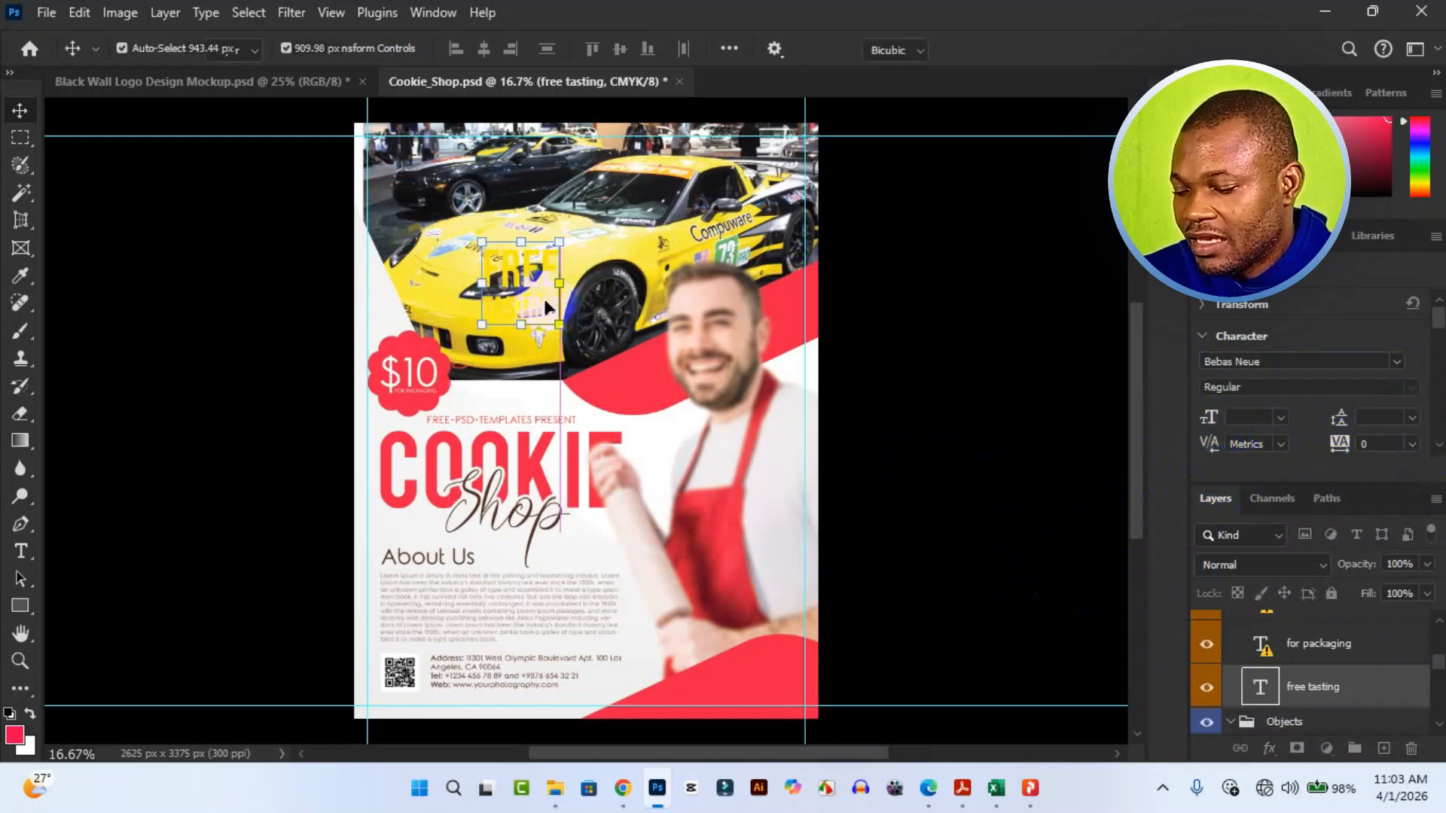
pyautogui.hotkey('ctrl', 'z')
pyautogui.moveTo(476, 246); pyautogui.dragTo(624, 366)
pyautogui.moveTo(563, 270); pyautogui.dragTo(546, 229)
pyautogui.moveTo(582, 339); pyautogui.dragTo(527, 277)
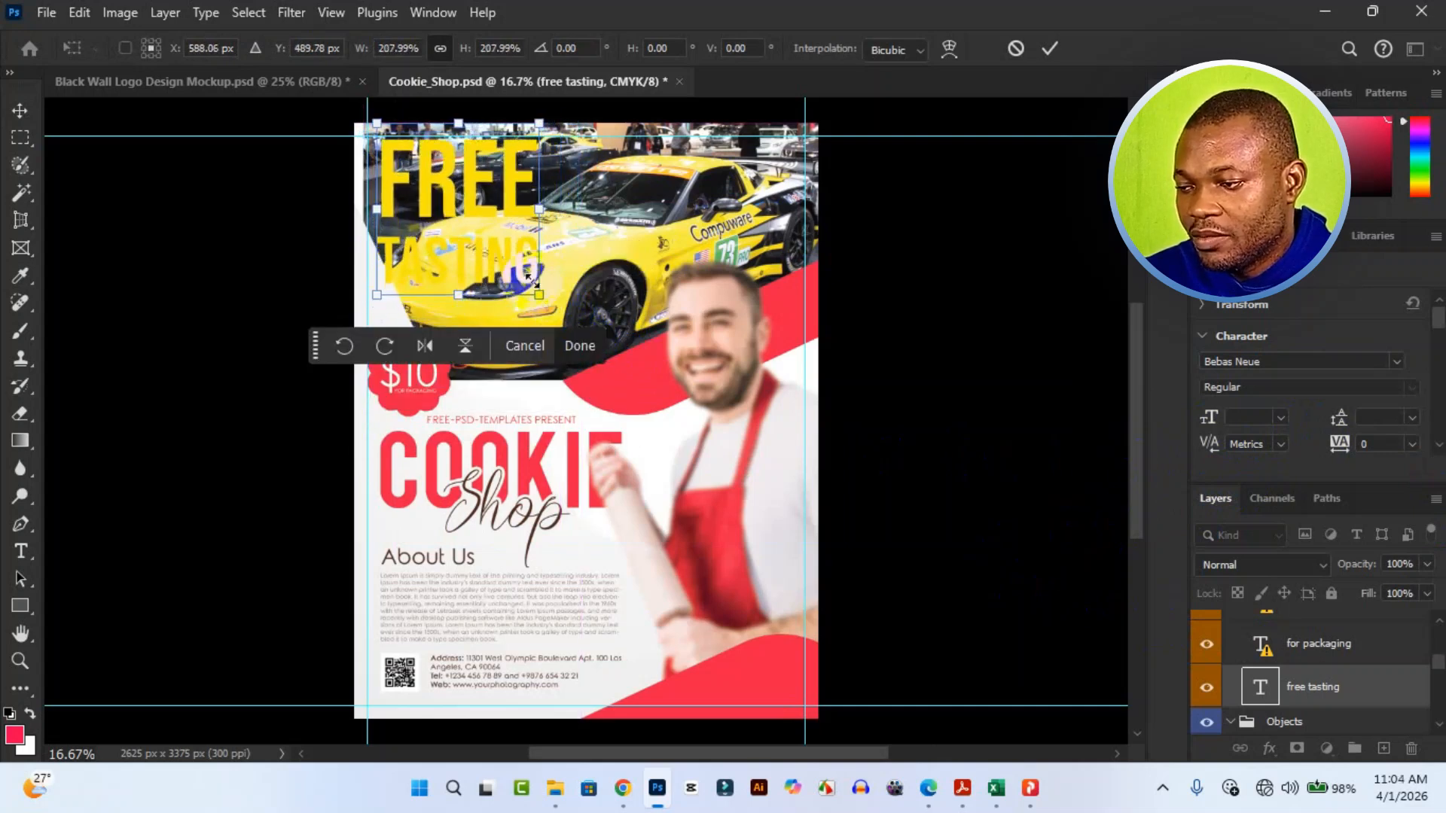
pyautogui.moveTo(455, 193); pyautogui.dragTo(458, 207)
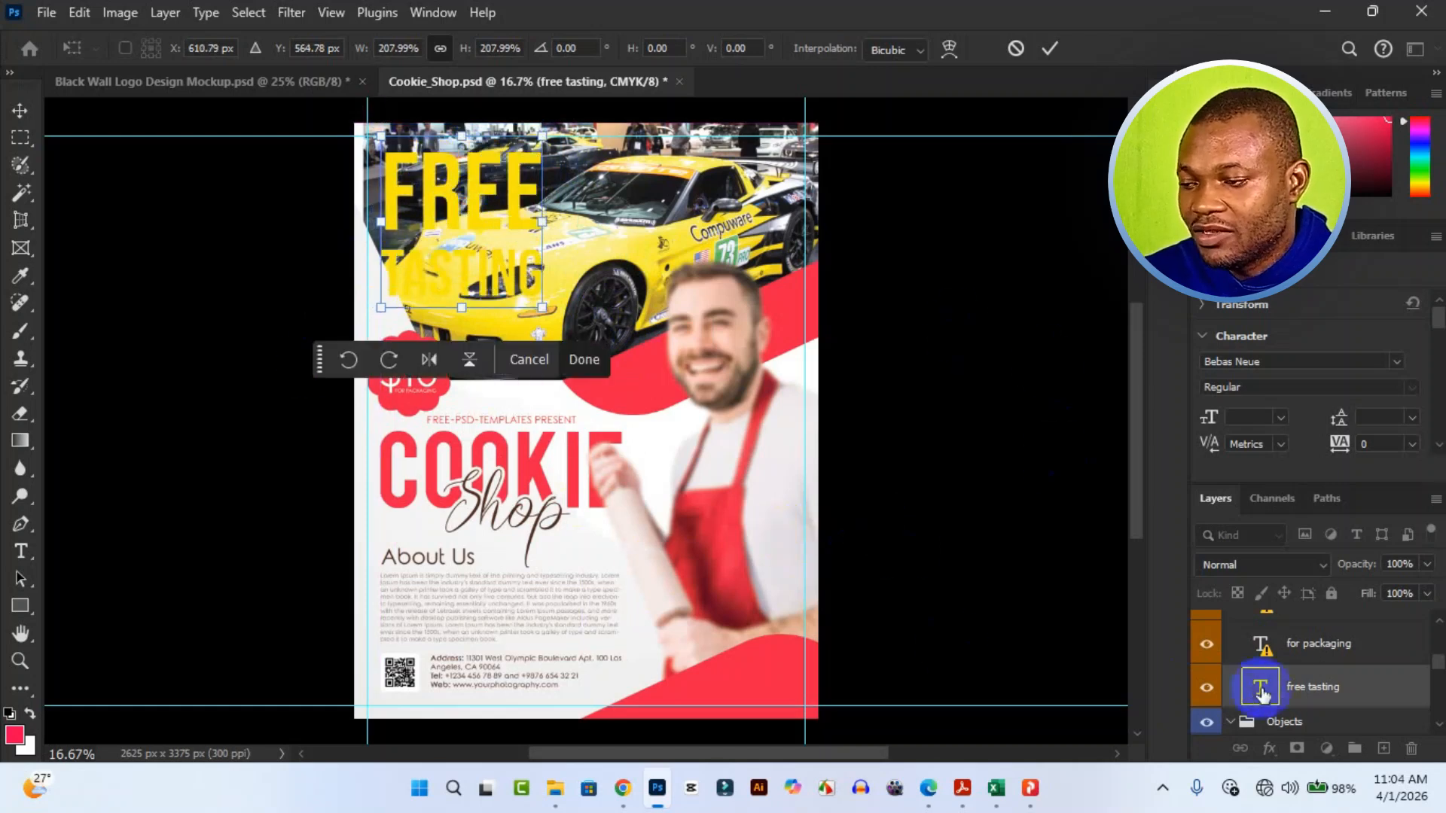
pyautogui.click(1323, 684)
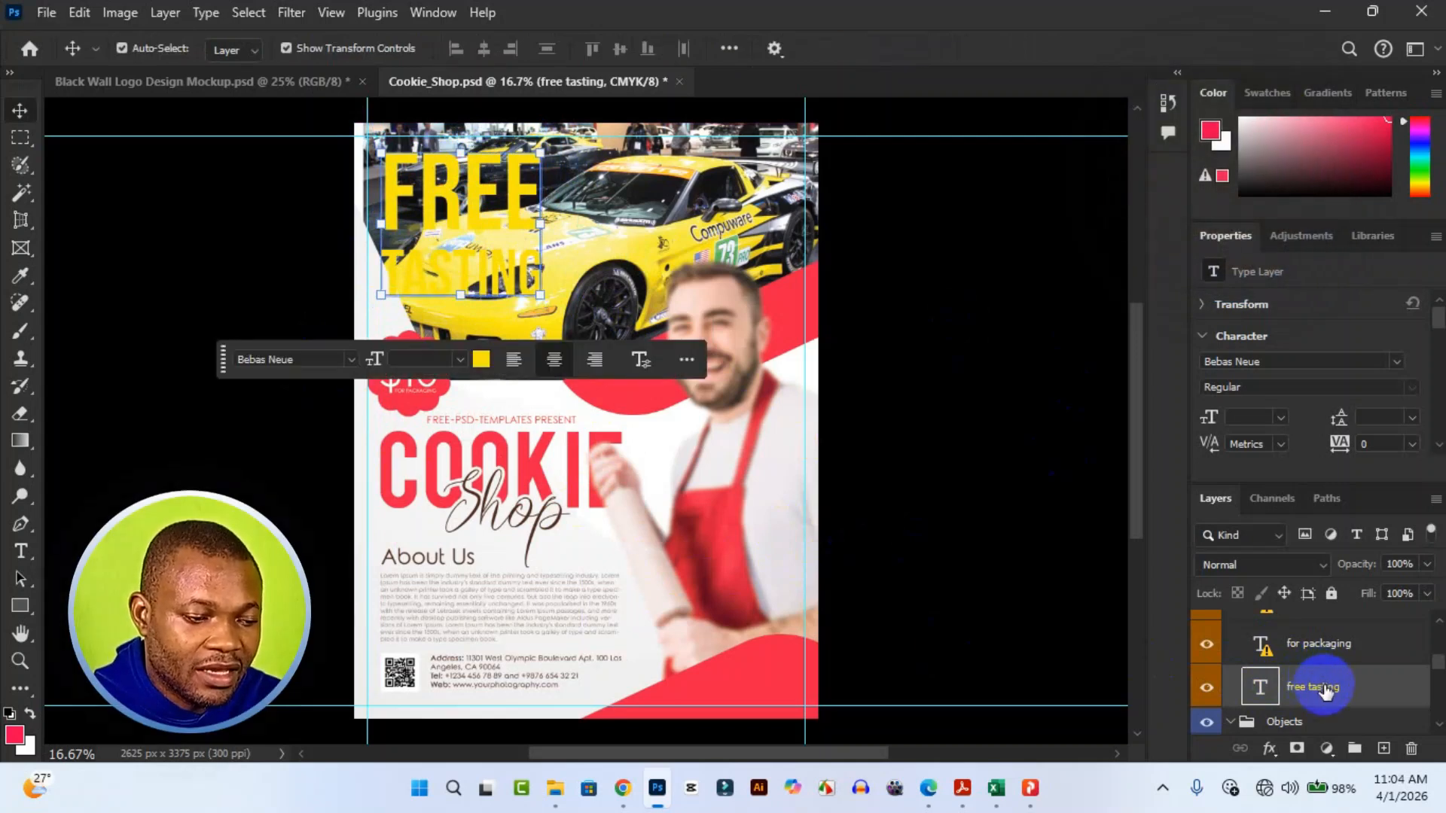
# Add a black drop shadow to the free tasting layer with 98% opacity, 74% spread and 84 px size
pyautogui.rightClick(1326, 689)
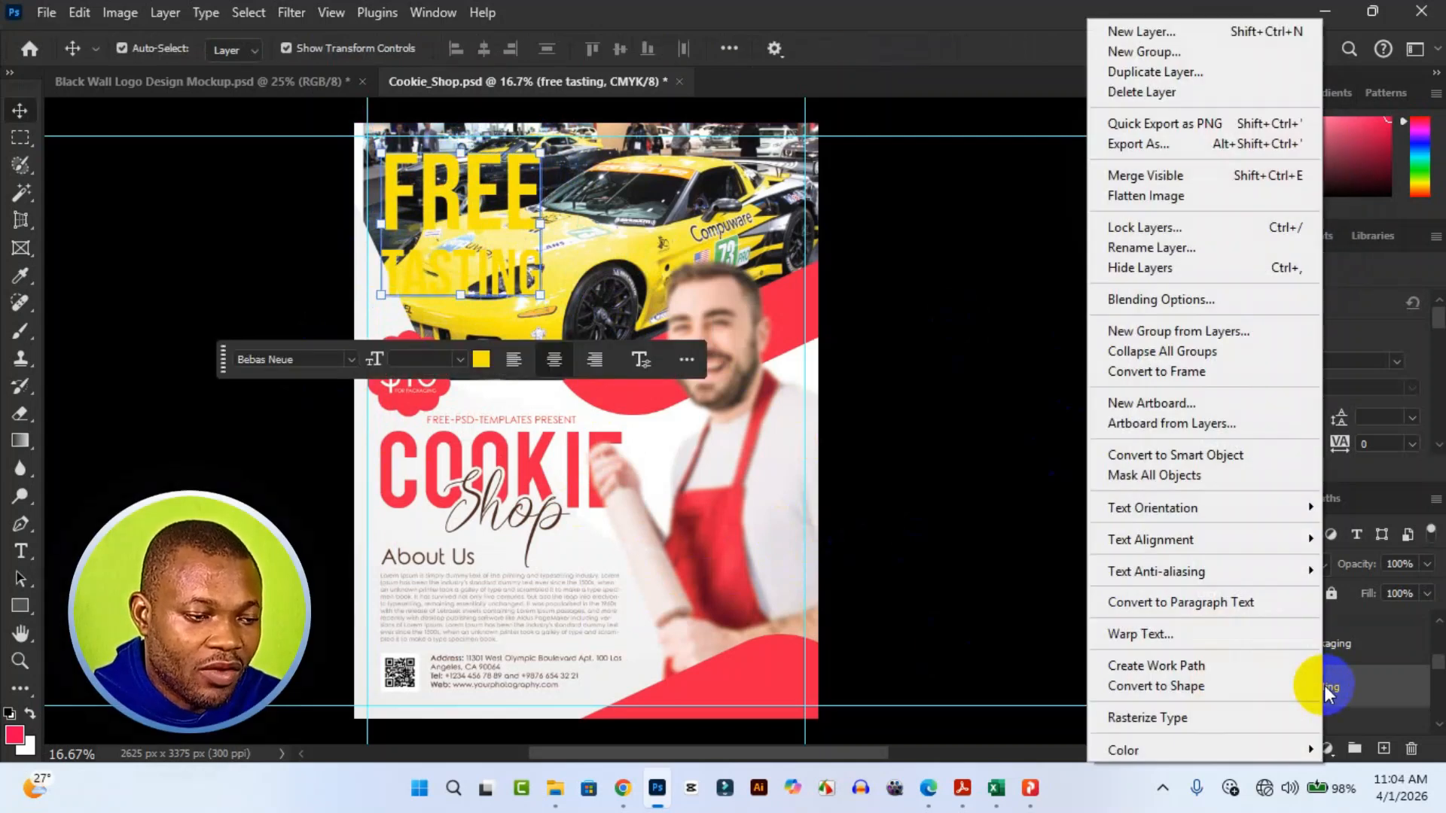
pyautogui.click(1205, 302)
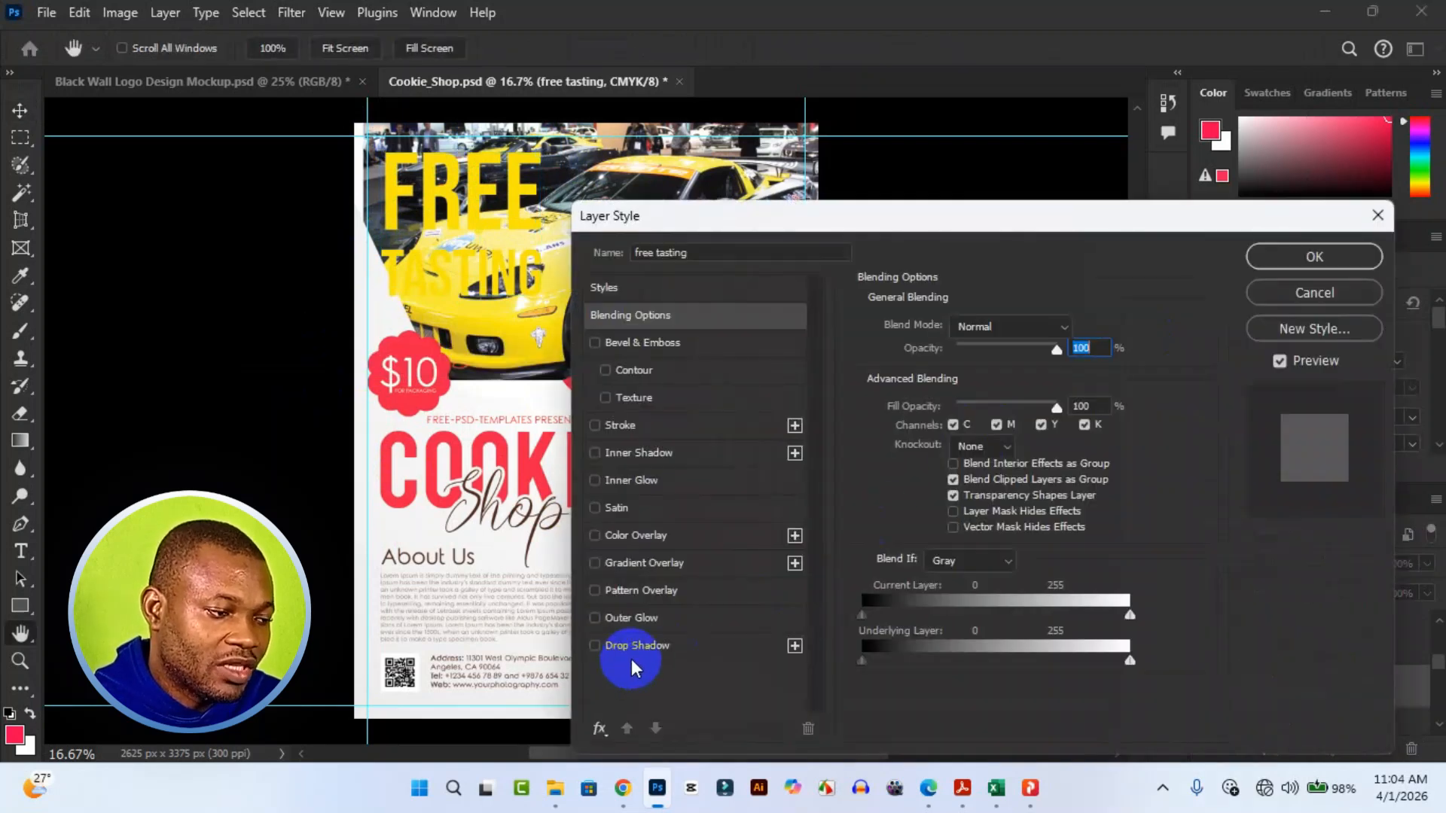
pyautogui.click(635, 648)
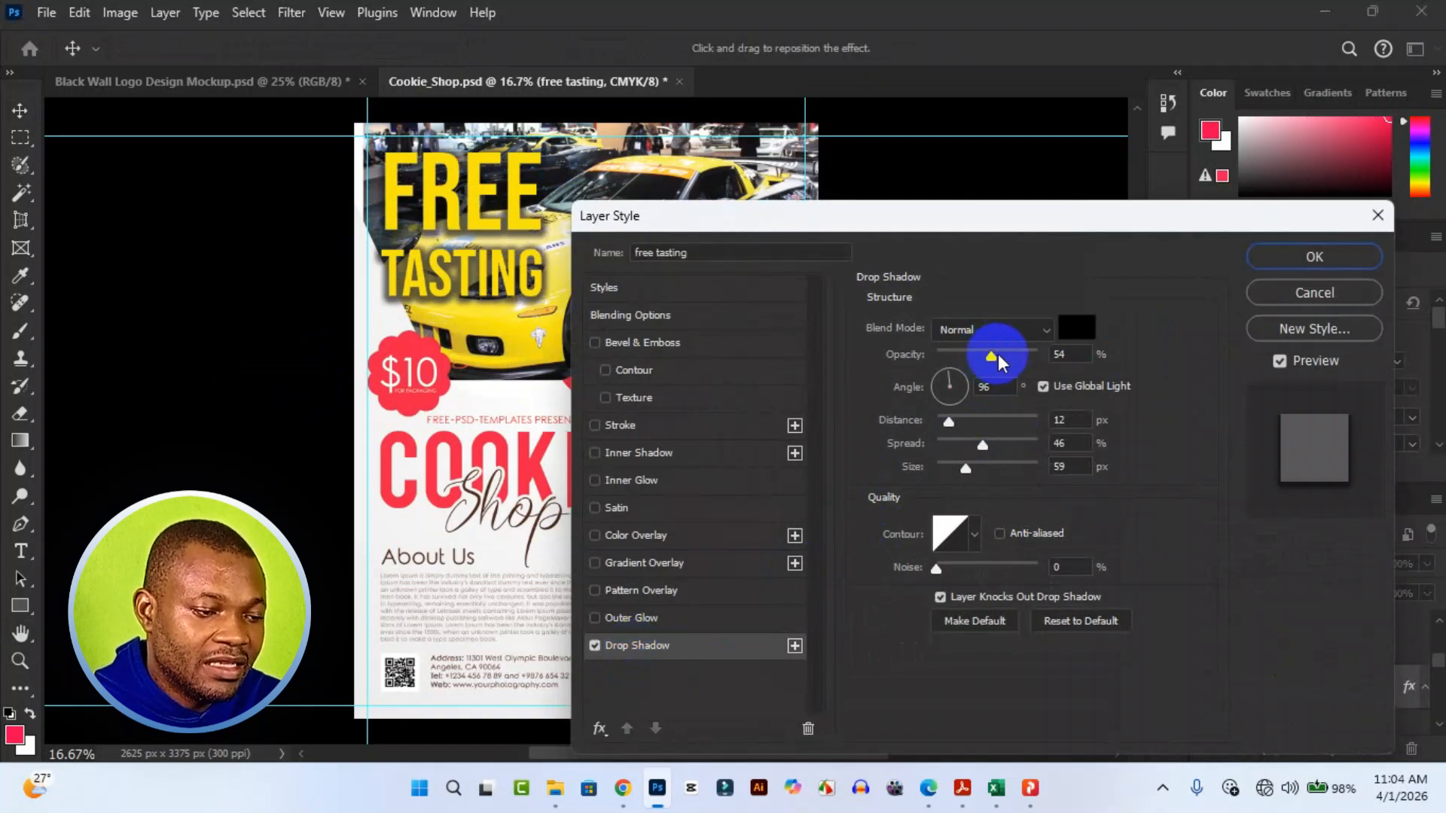
pyautogui.moveTo(991, 355); pyautogui.dragTo(1037, 356)
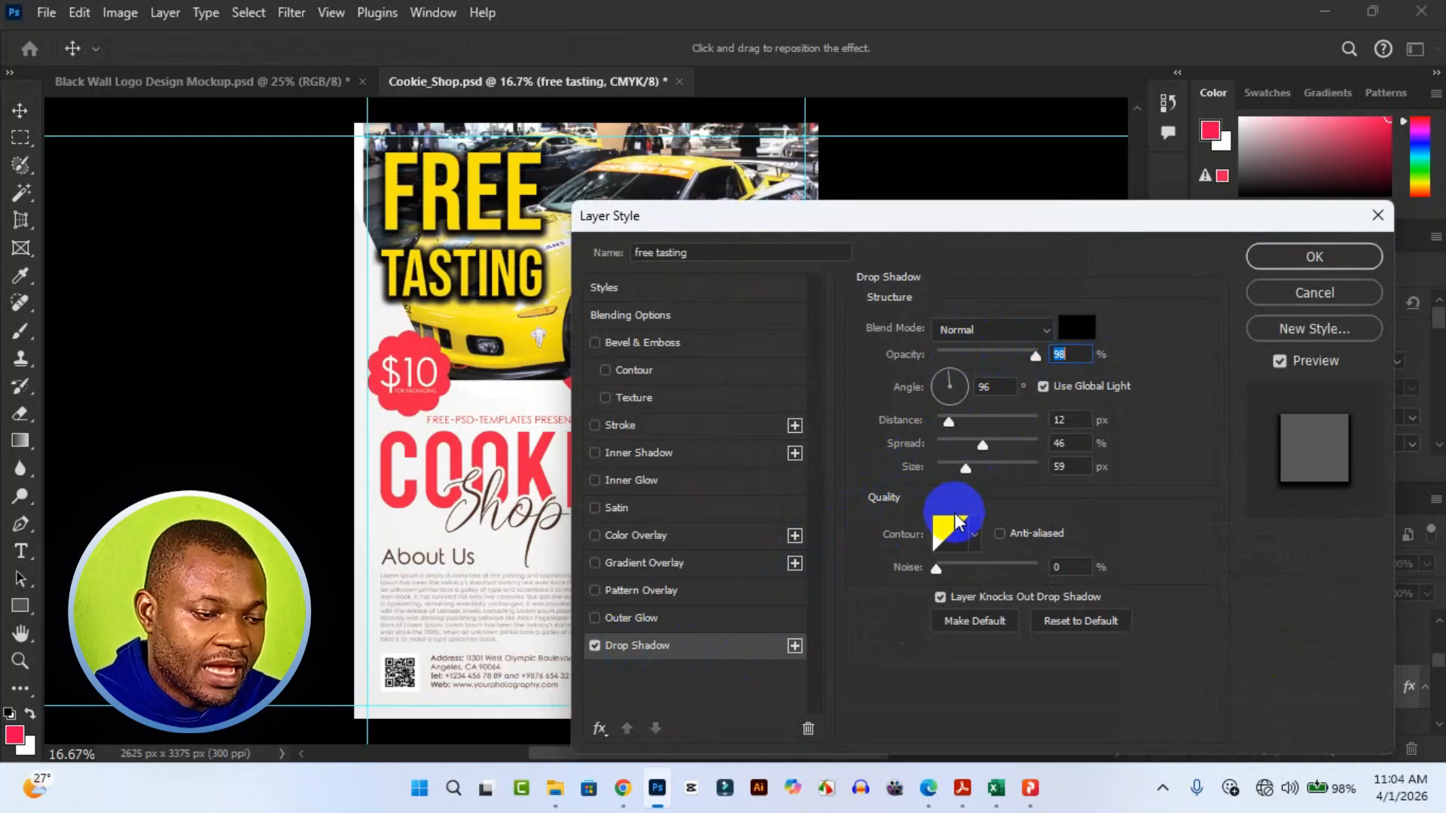
pyautogui.moveTo(983, 444); pyautogui.dragTo(1014, 447)
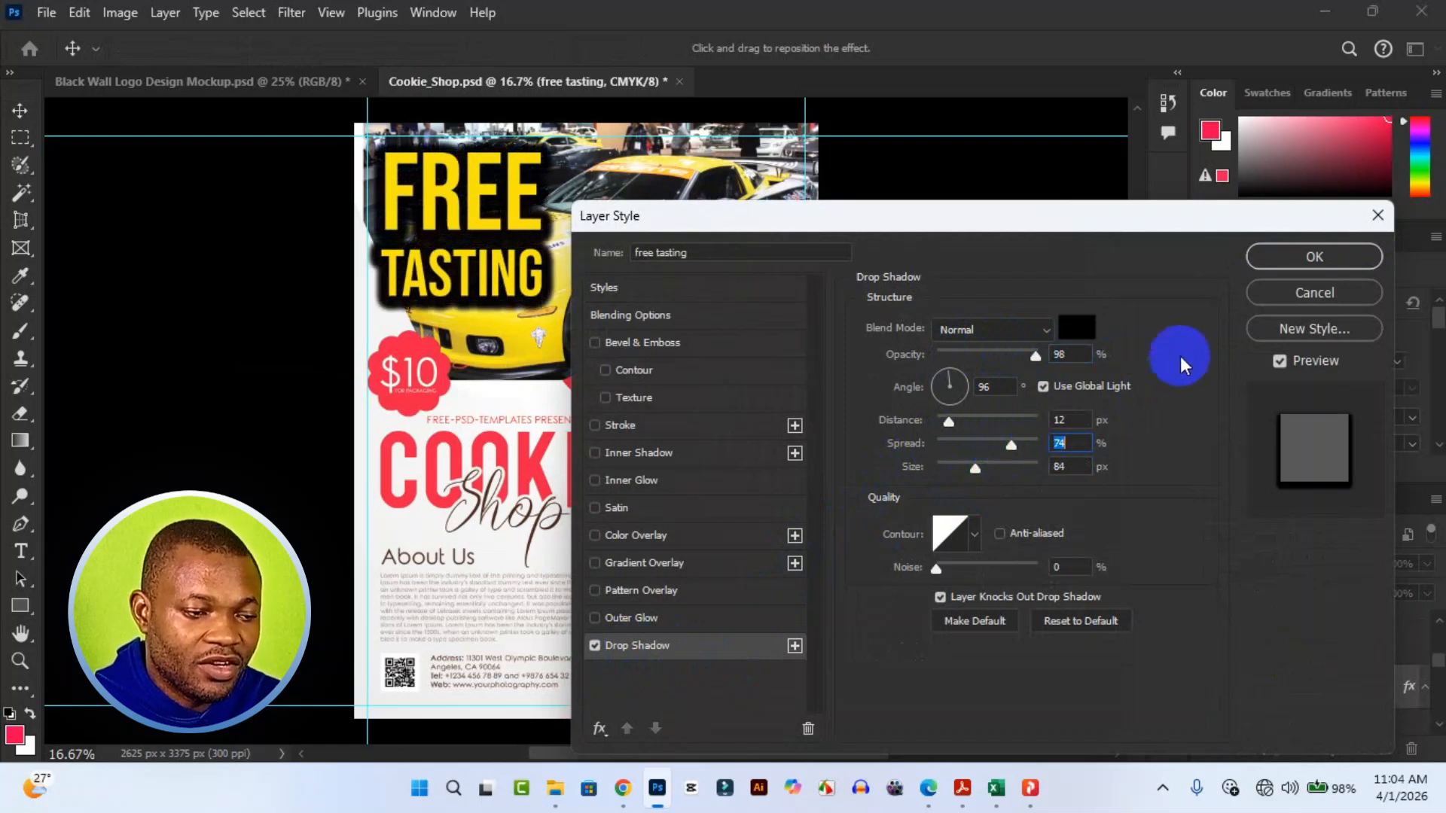
pyautogui.click(1273, 260)
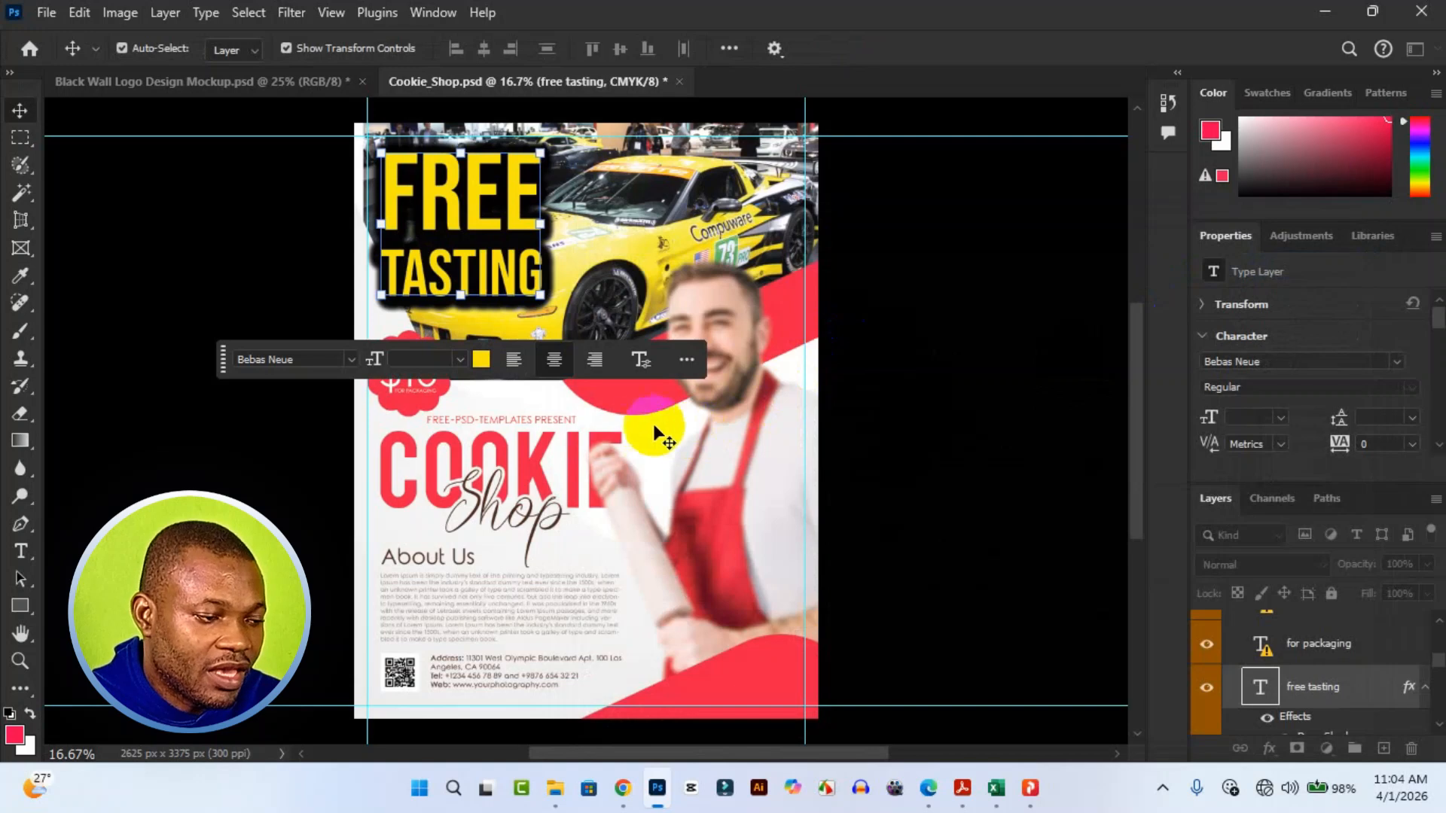
# Recolour the FREE TASTING text to white (#ffffff) and deselect it
pyautogui.click(482, 359)
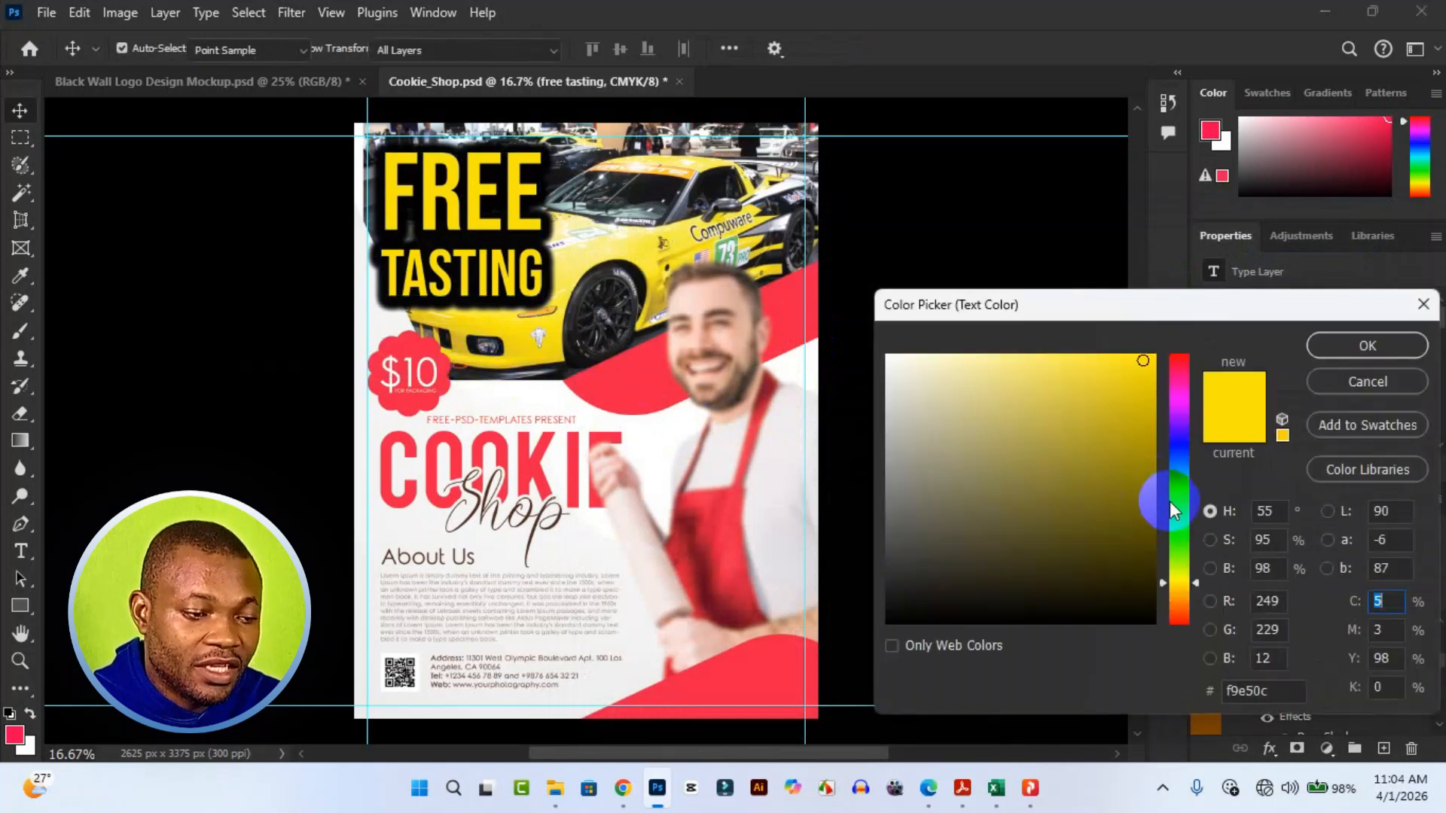
pyautogui.moveTo(1182, 371); pyautogui.dragTo(1183, 351)
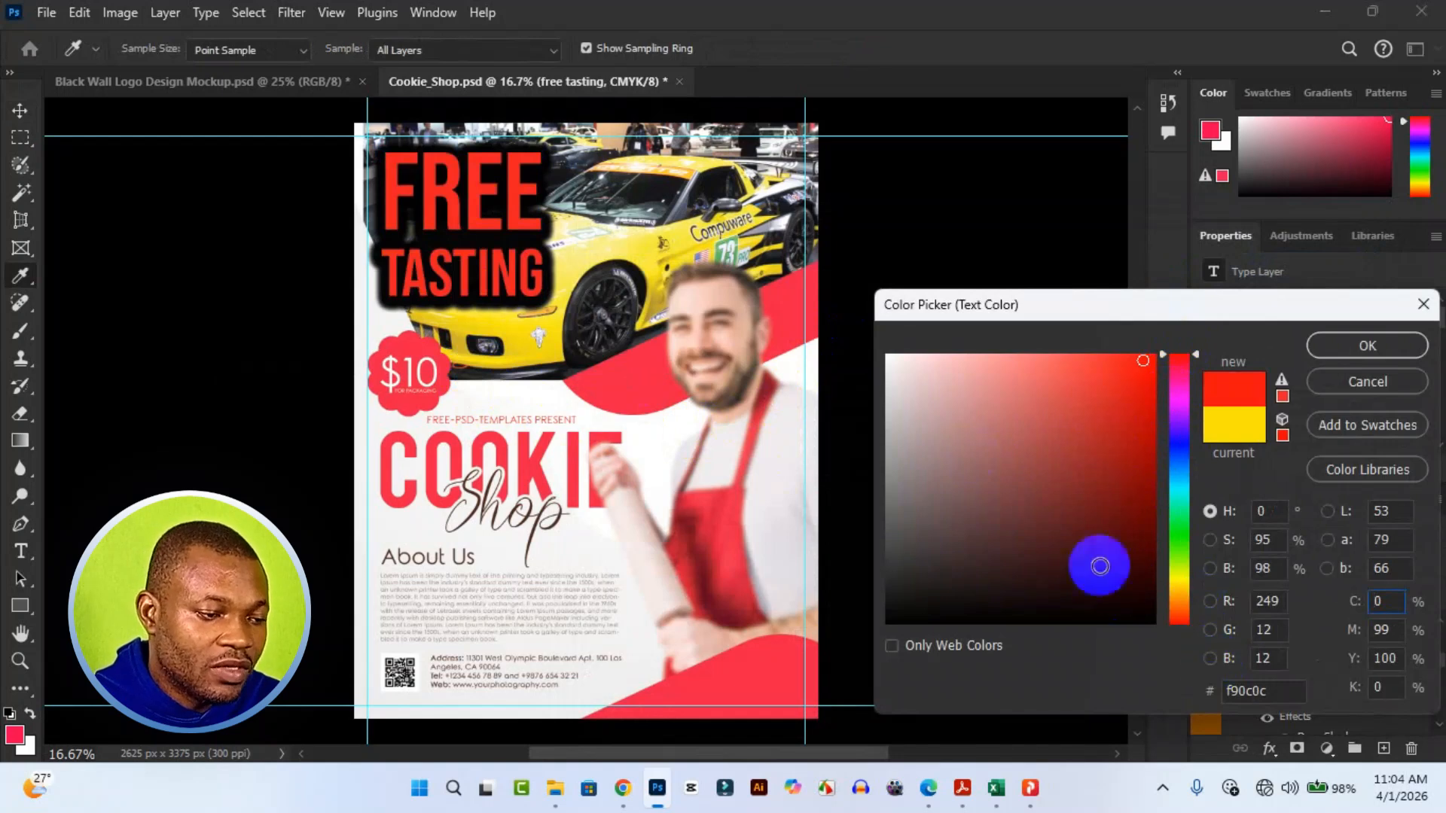
pyautogui.click(891, 357)
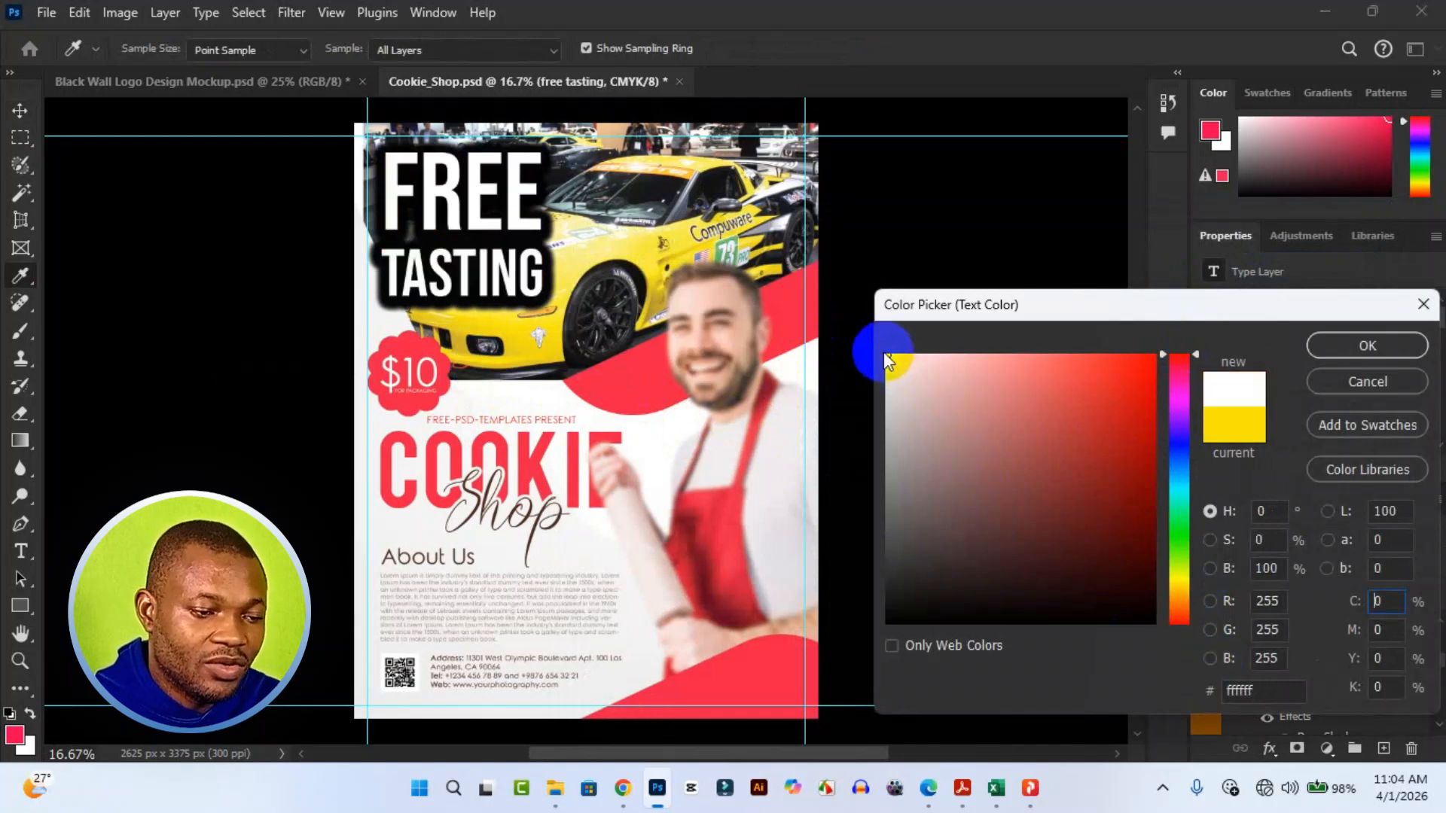
pyautogui.click(1335, 344)
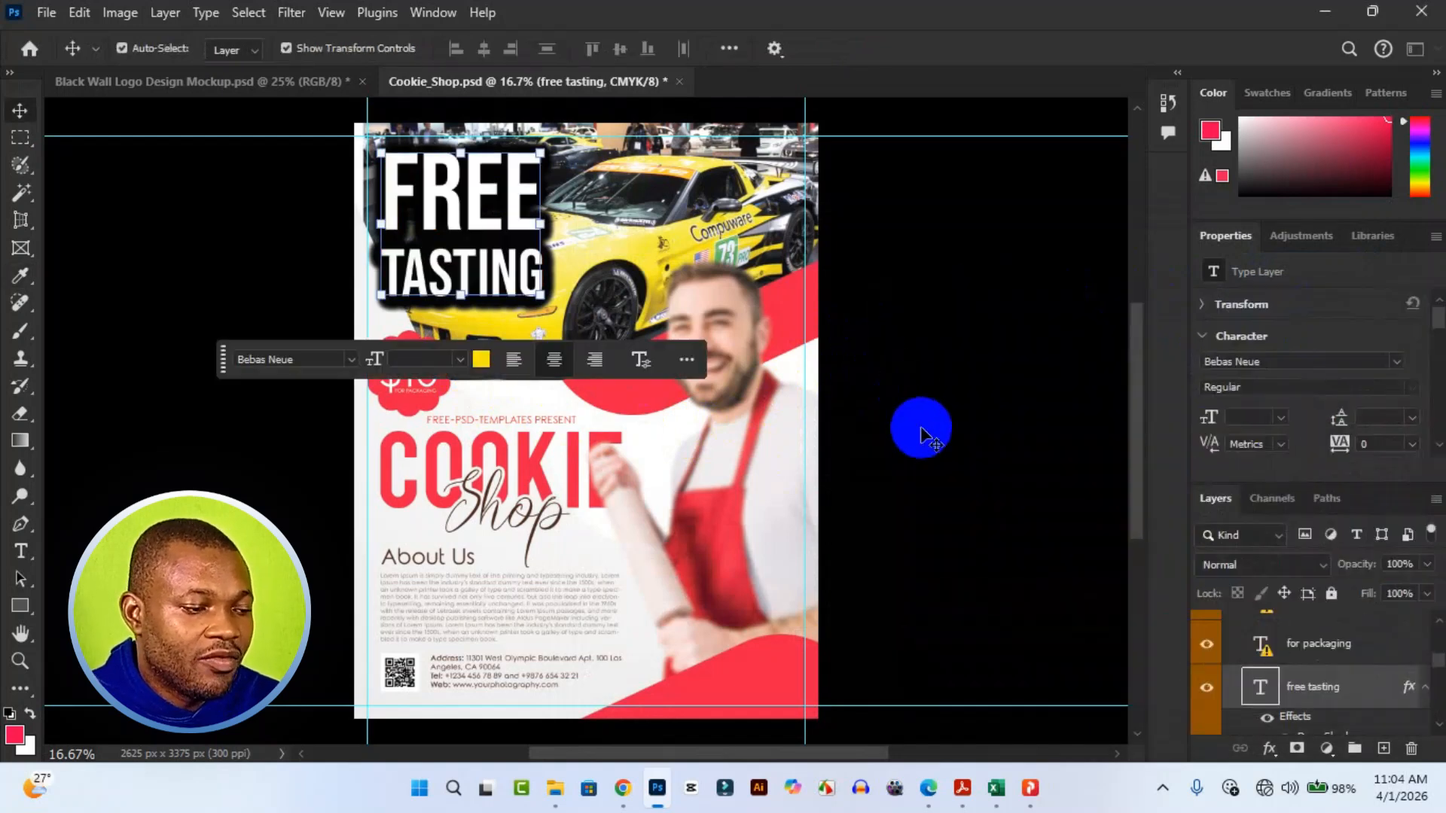
pyautogui.click(784, 482)
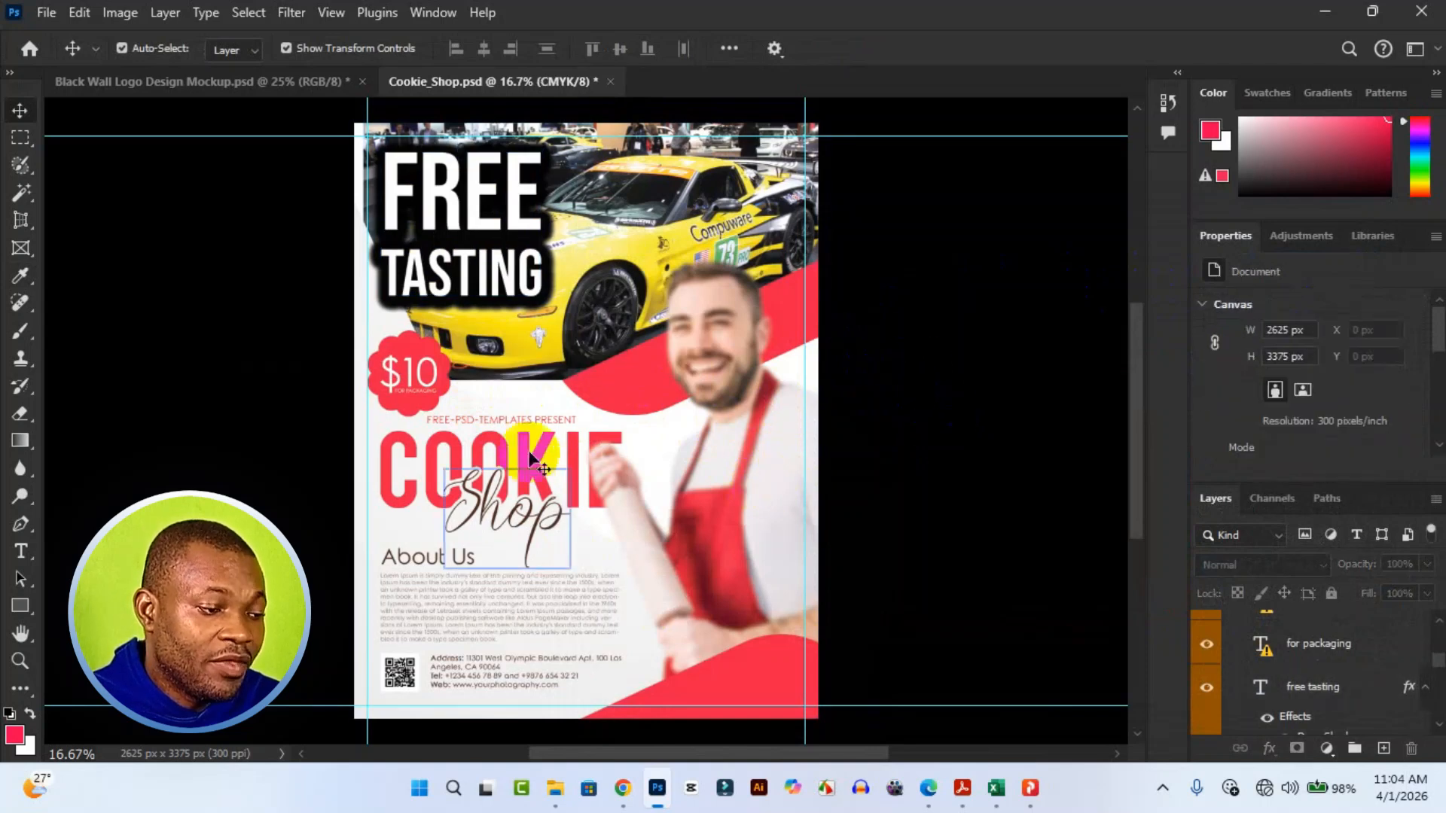
# Inspect the text layers of the About Us paragraph and the Shop title, and deselect them
pyautogui.click(527, 619)
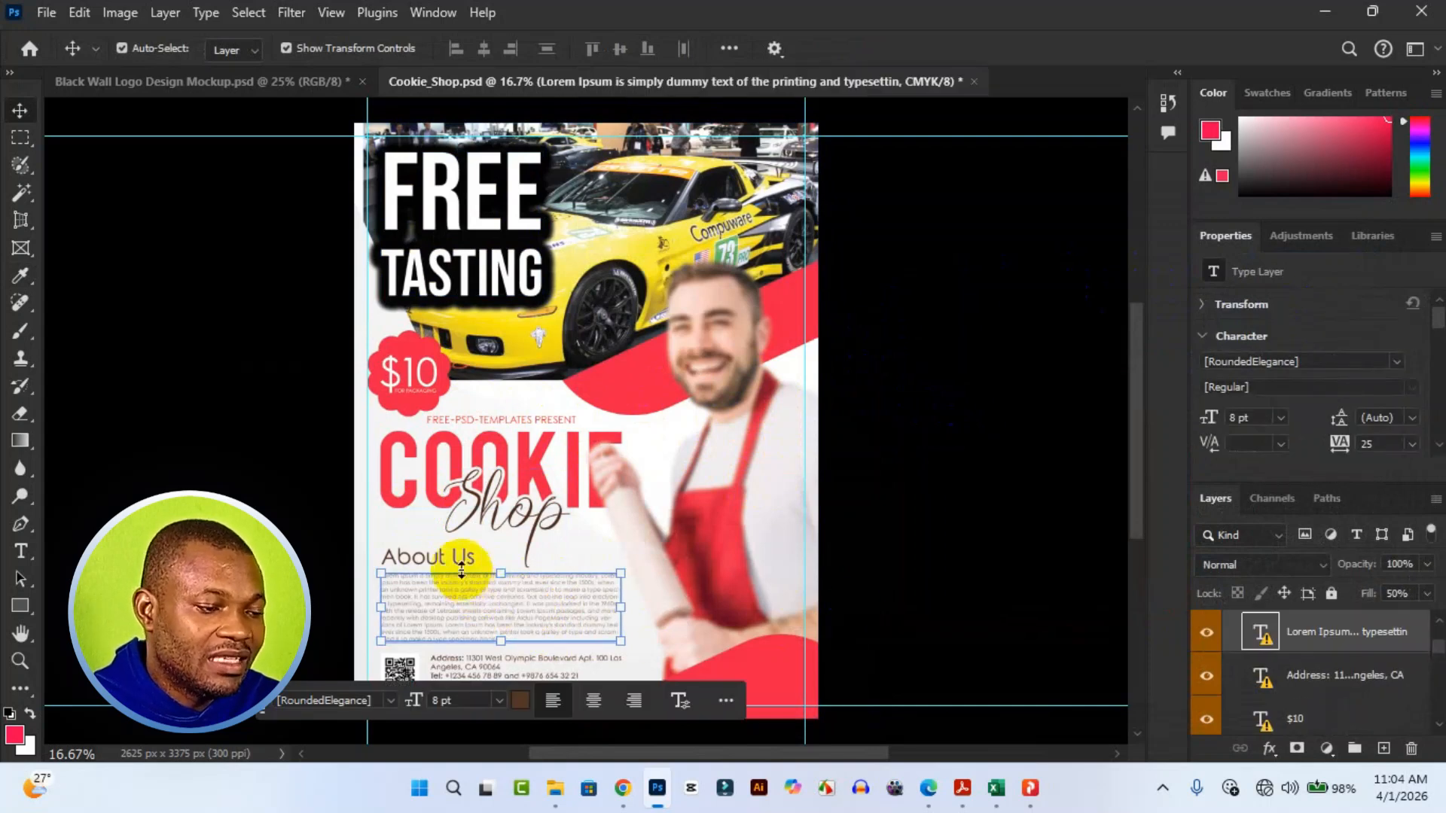
pyautogui.click(688, 517)
pyautogui.click(461, 501)
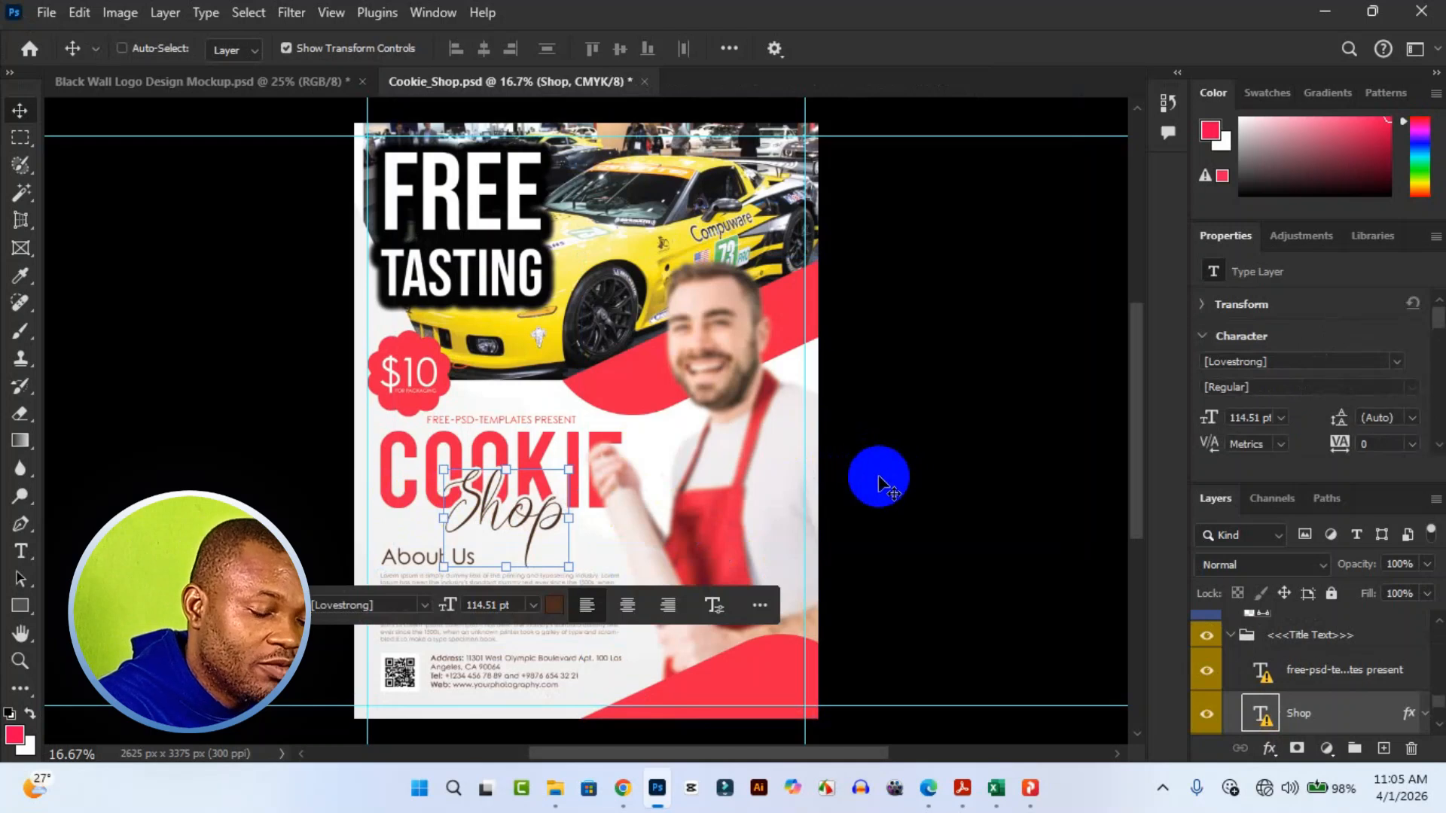
pyautogui.hotkey('ctrl', '-')
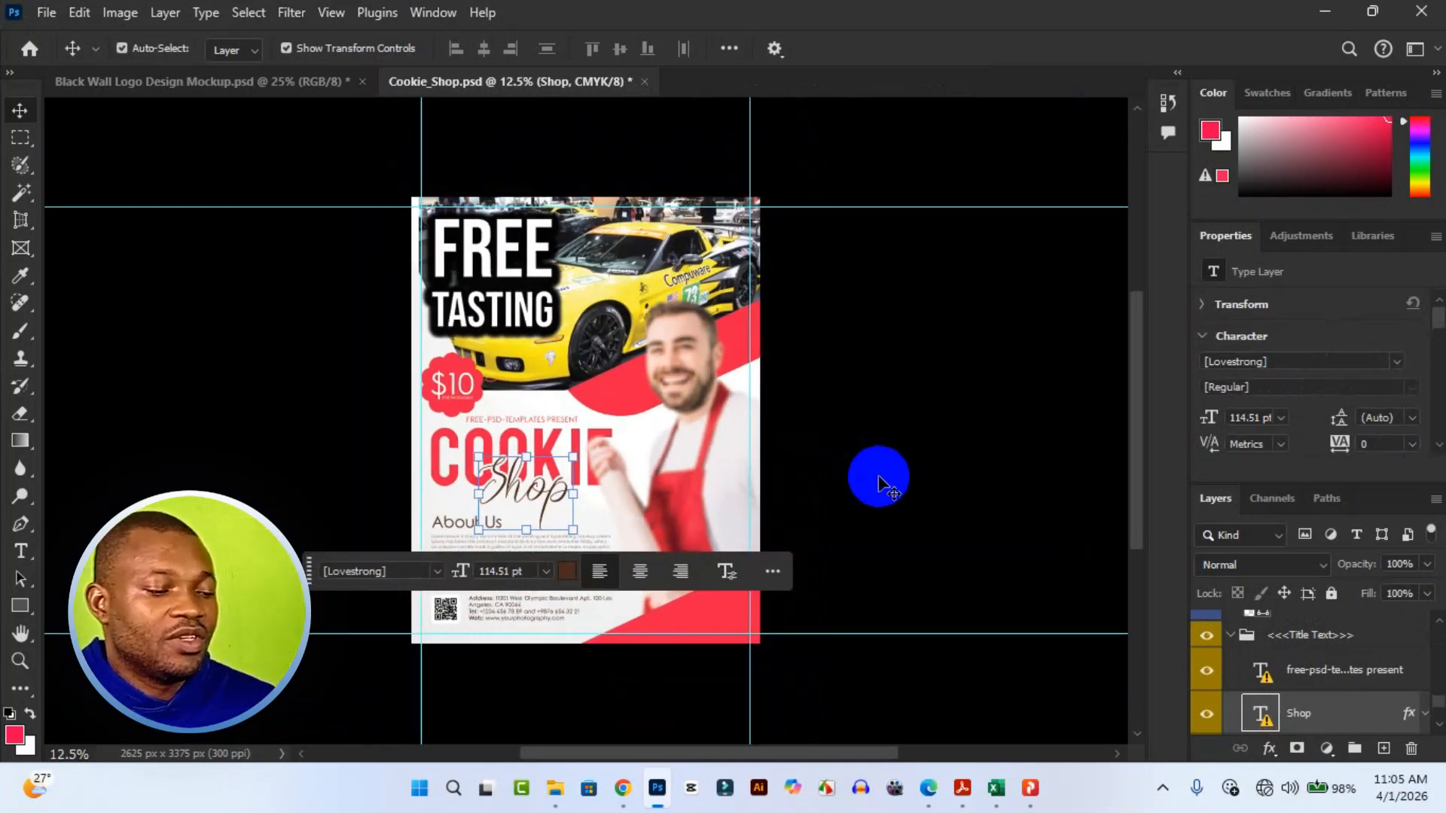
pyautogui.click(879, 480)
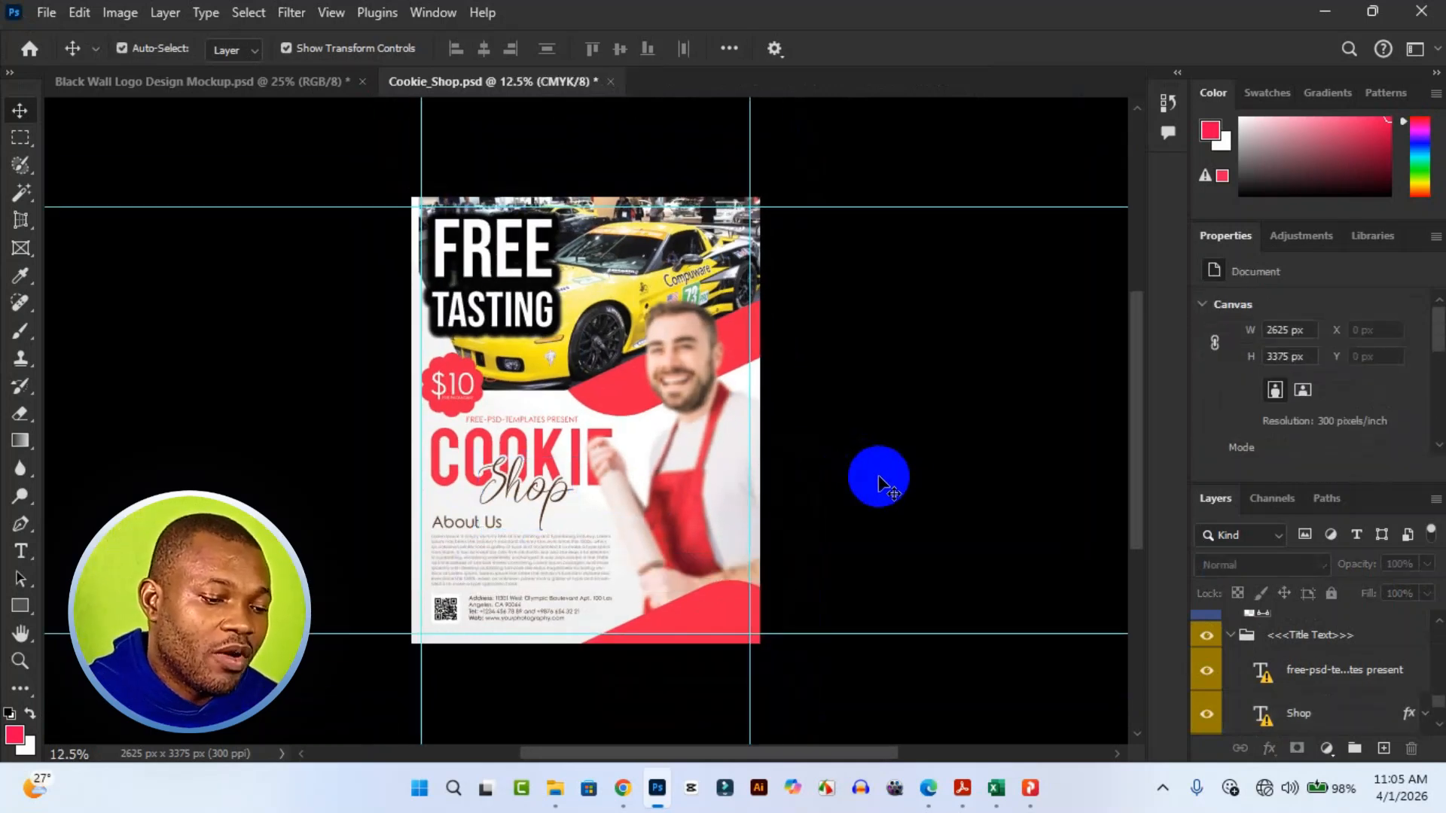